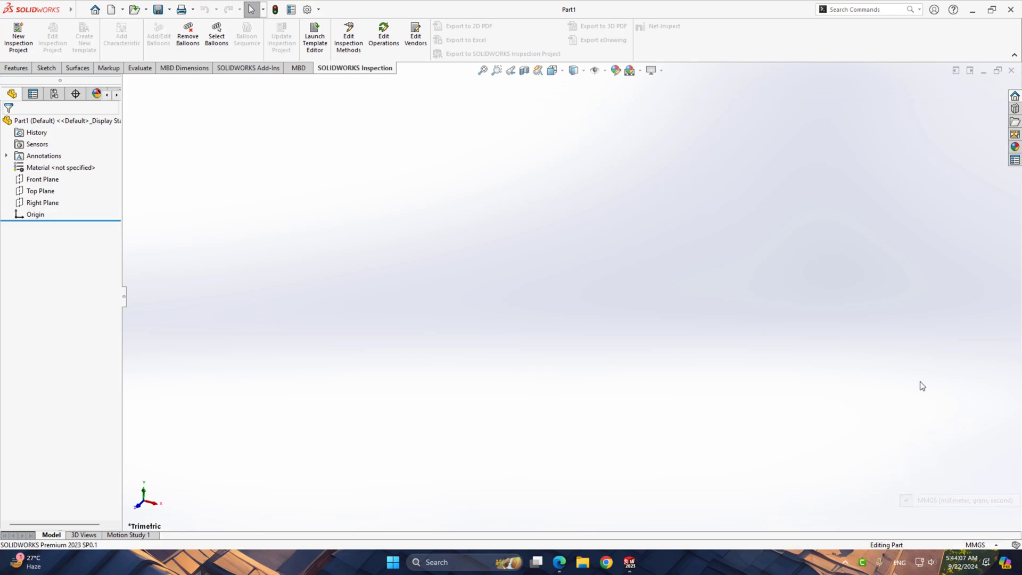
Apply the Plain White scene and start a sketch on the Top Plane
{"action": "left_click", "coordinate": [640, 70]}
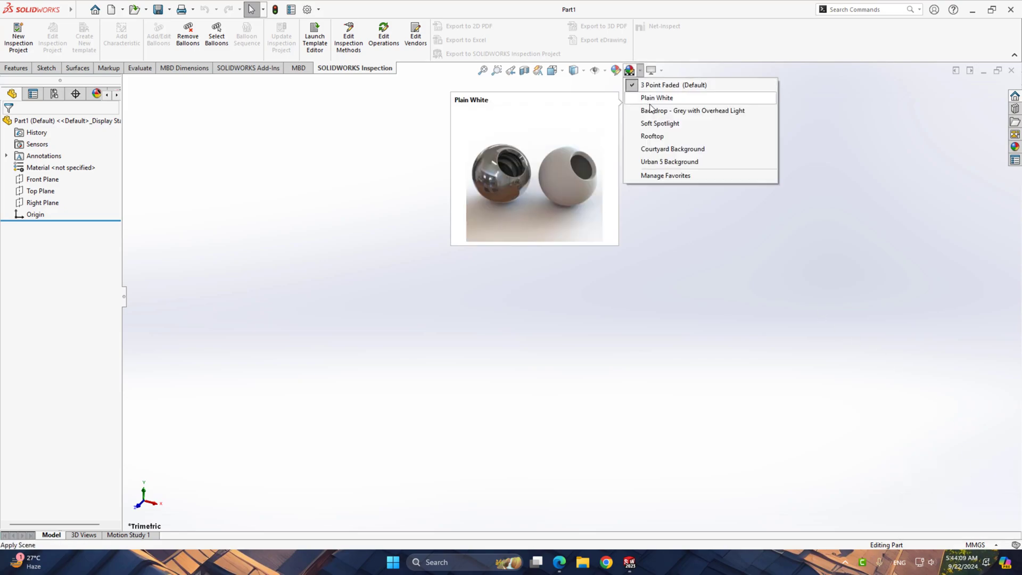
{"action": "left_click", "coordinate": [653, 99]}
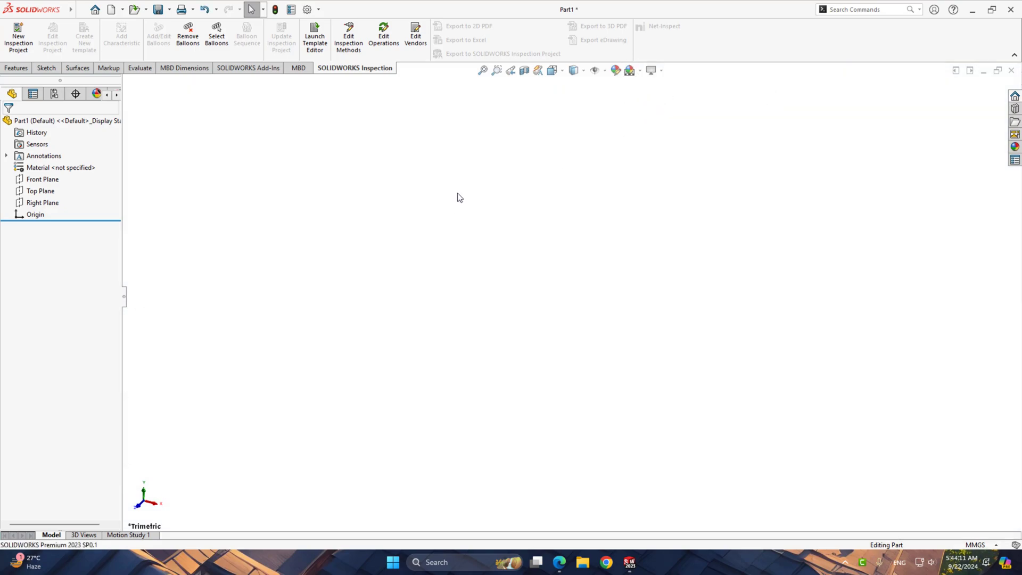
{"action": "left_click", "coordinate": [45, 191]}
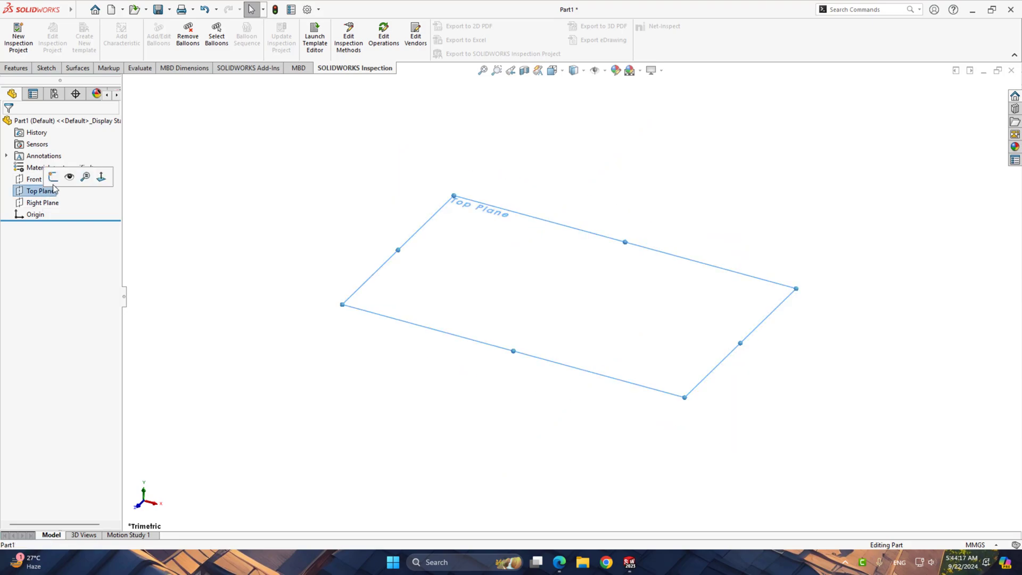
{"action": "left_click", "coordinate": [69, 178]}
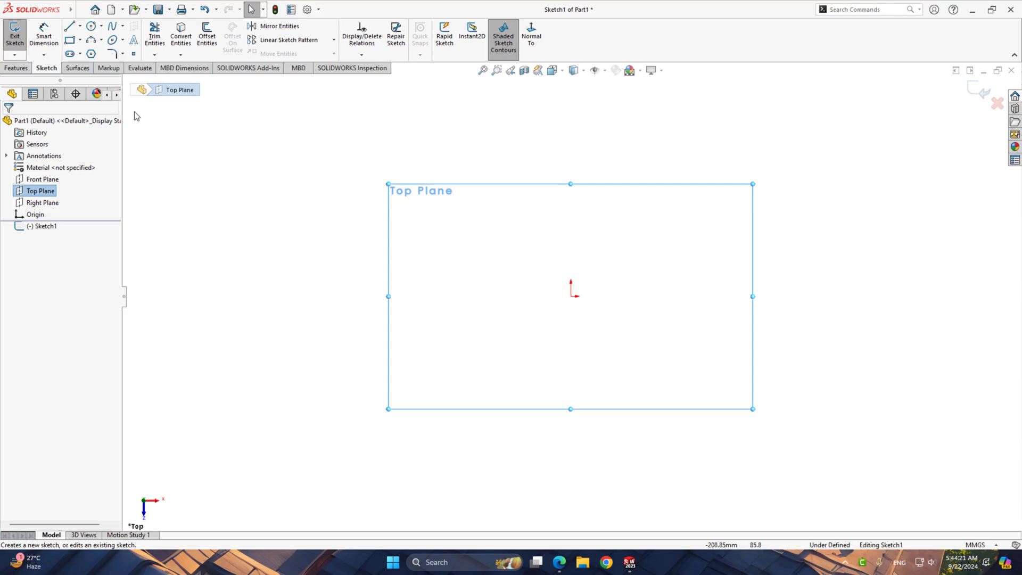
Sketch a 180° centerpoint arc centred on the origin, opening toward positive X, with a radius of about 30 mm
{"action": "left_click", "coordinate": [91, 41]}
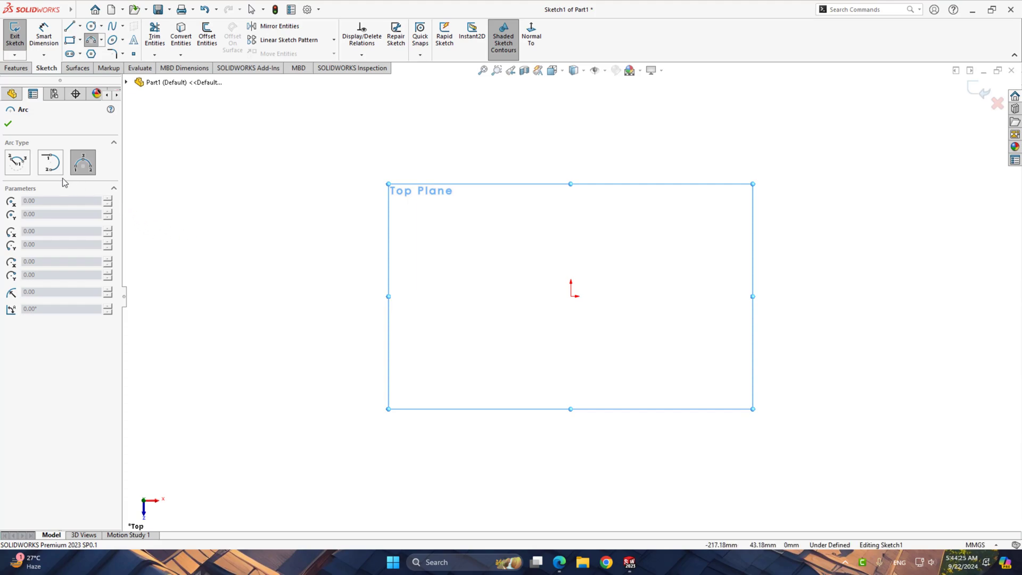
{"action": "left_click", "coordinate": [16, 163]}
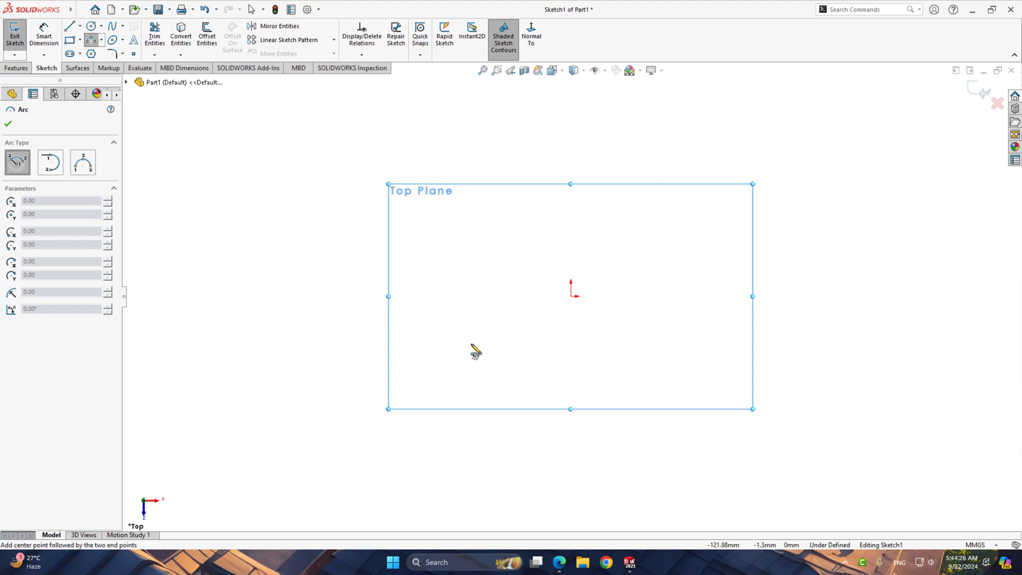
{"action": "left_click", "coordinate": [571, 296]}
{"action": "left_click", "coordinate": [570, 235]}
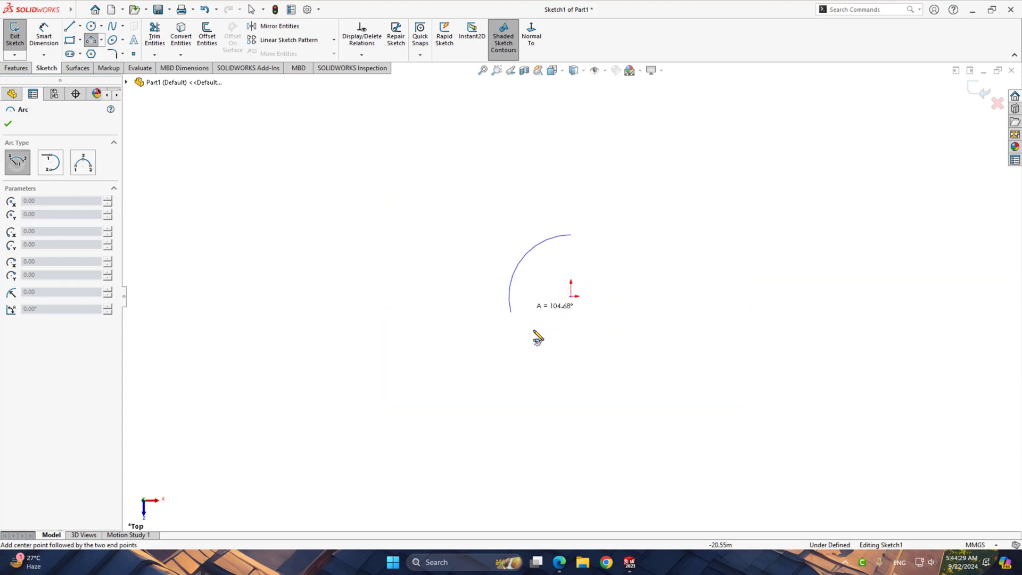
{"action": "left_click", "coordinate": [570, 357]}
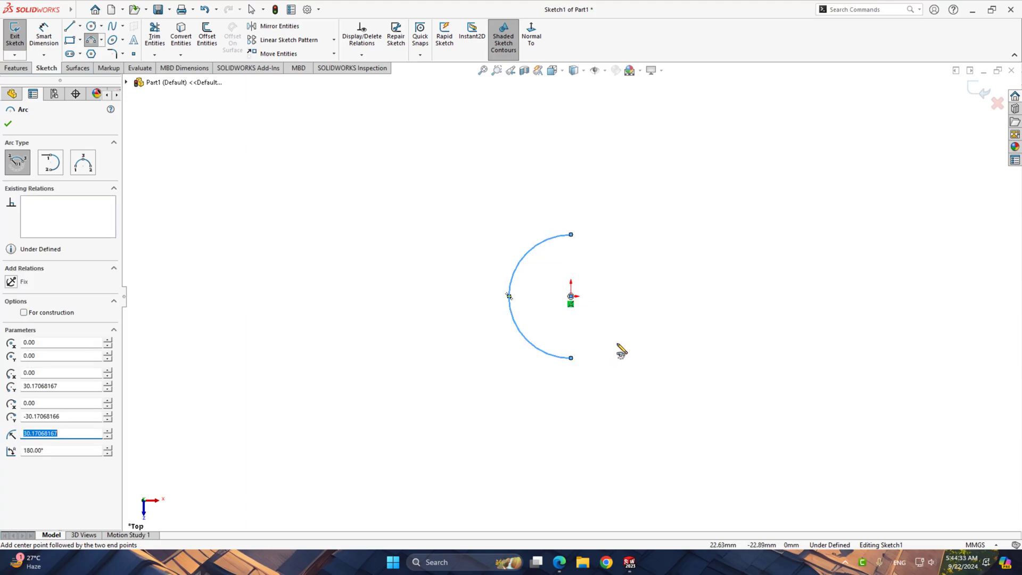
Sketch a nearly horizontal line about 76 mm long from the arc's lower endpoint, continued by a longer line sloping downward away from the arc
{"action": "right_click_drag", "start_coordinate": [730, 307], "coordinate": [632, 300]}
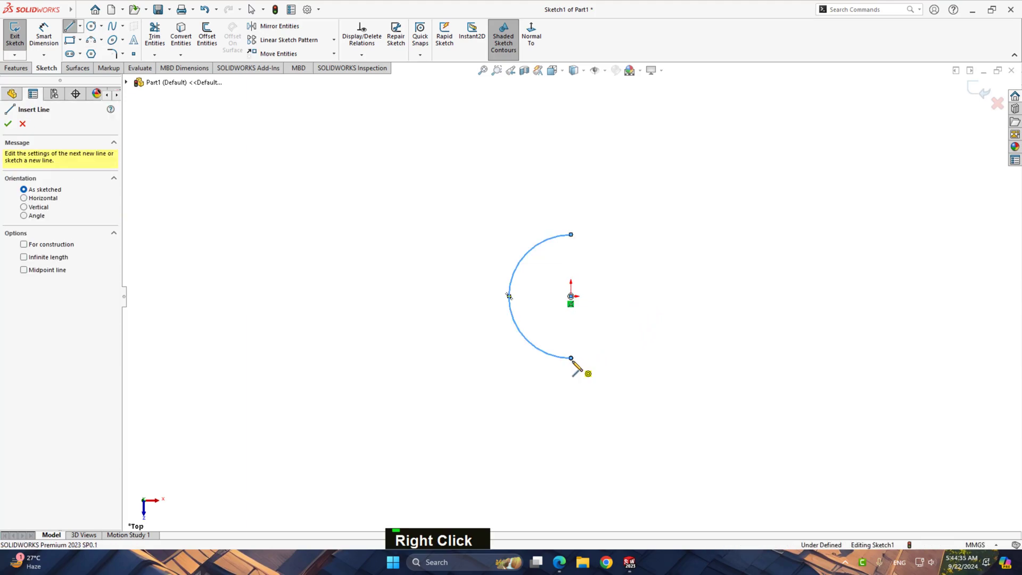
{"action": "left_click", "coordinate": [571, 357]}
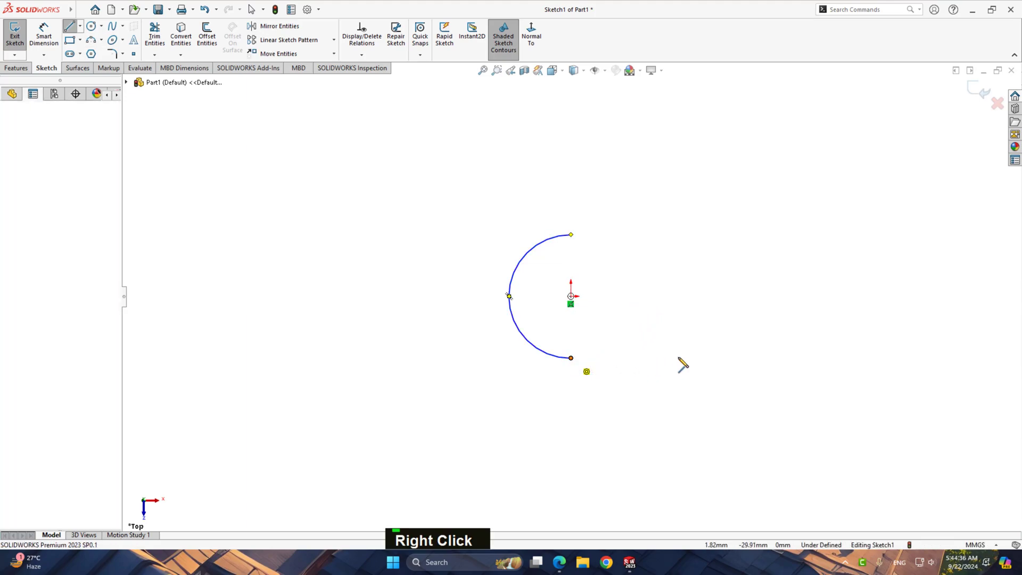
{"action": "left_click", "coordinate": [727, 354]}
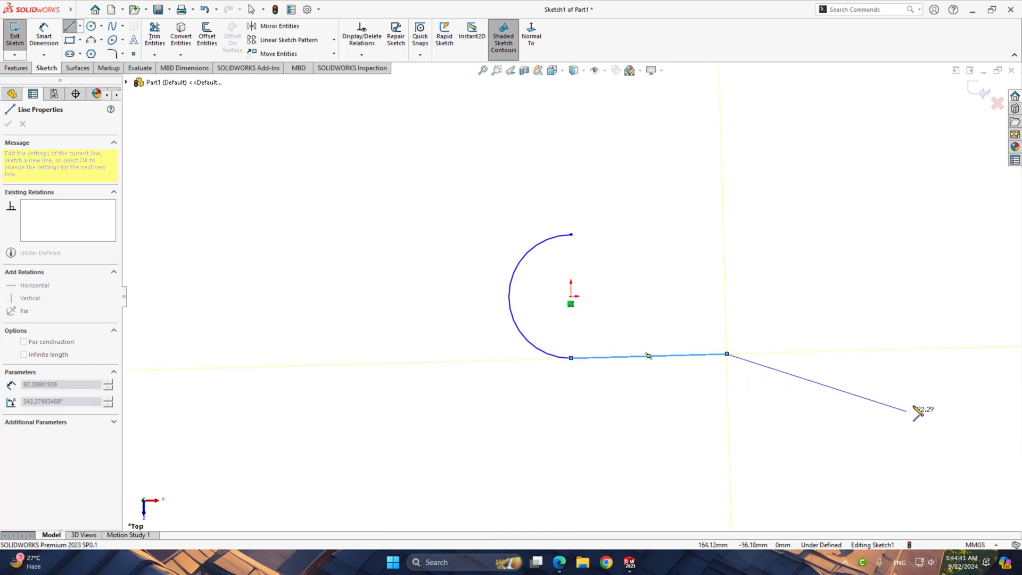
{"action": "right_click", "coordinate": [949, 349]}
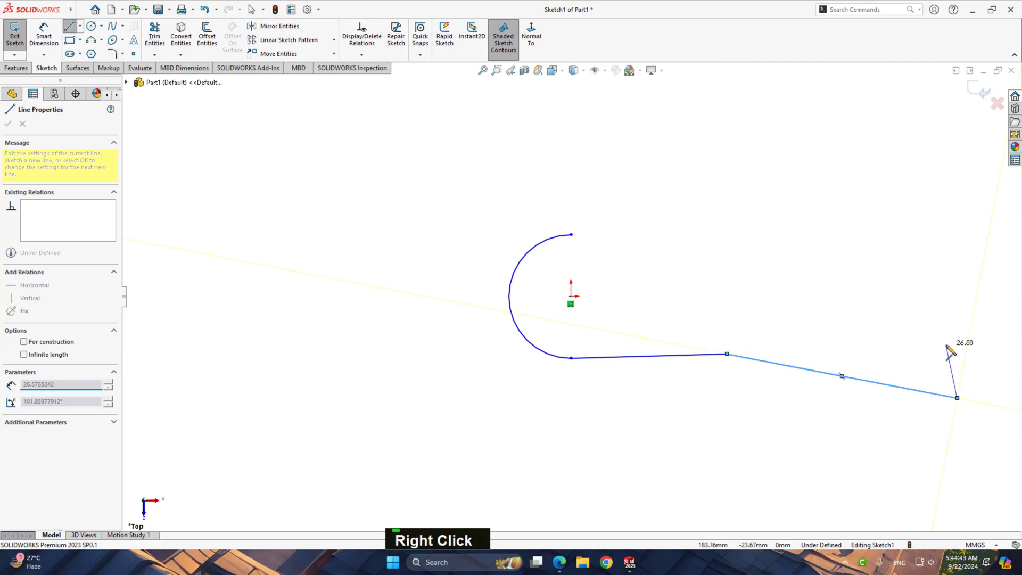
{"action": "left_click", "coordinate": [914, 354]}
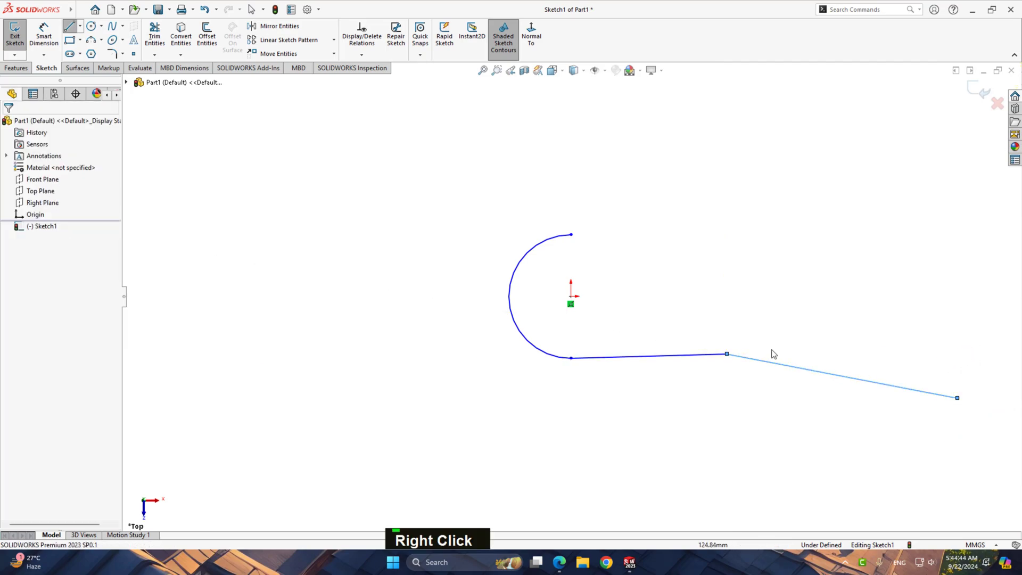
Add a horizontal relation to the line that starts at the arc's lower endpoint
{"action": "left_click", "coordinate": [665, 361]}
{"action": "left_click", "coordinate": [706, 322]}
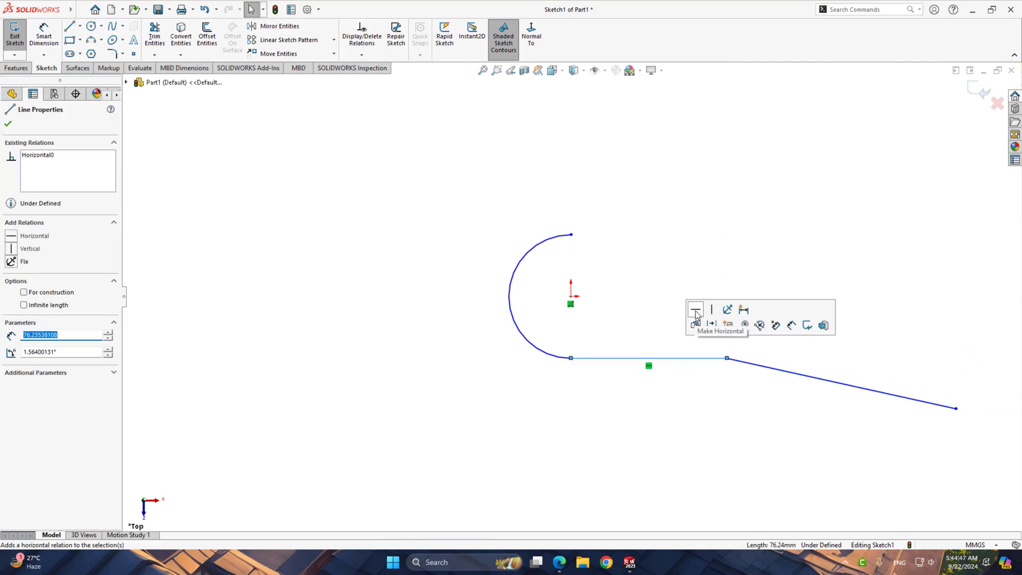
{"action": "left_click", "coordinate": [642, 340]}
Draw a horizontal line about 211 mm long from the origin away from the arc and convert it to a construction centerline
{"action": "scroll", "coordinate": [909, 390], "scroll_direction": "up", "scroll_amount": 2}
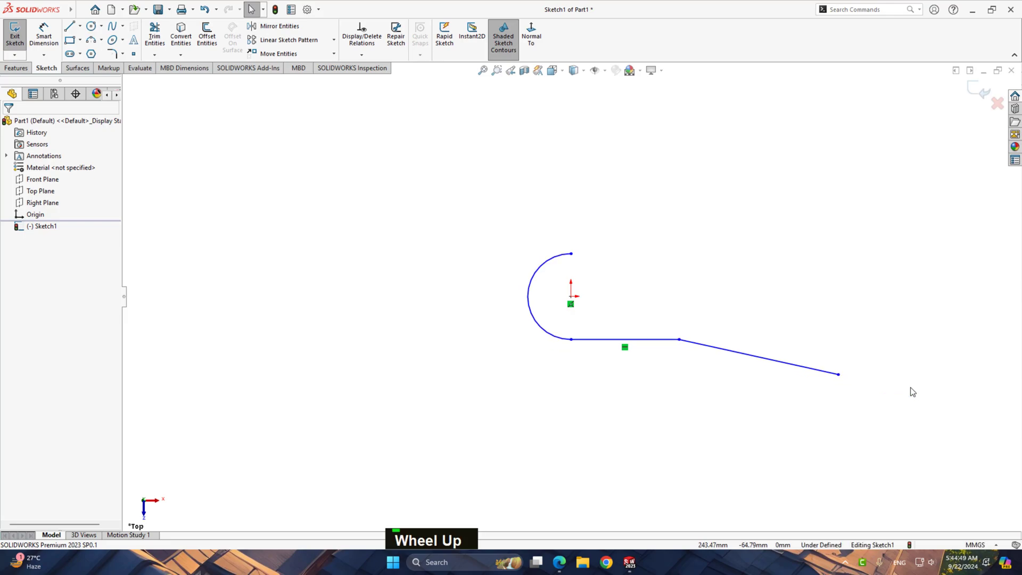
{"action": "scroll", "coordinate": [764, 350], "scroll_direction": "down", "scroll_amount": 1}
{"action": "scroll", "coordinate": [619, 281], "scroll_direction": "down", "scroll_amount": 1}
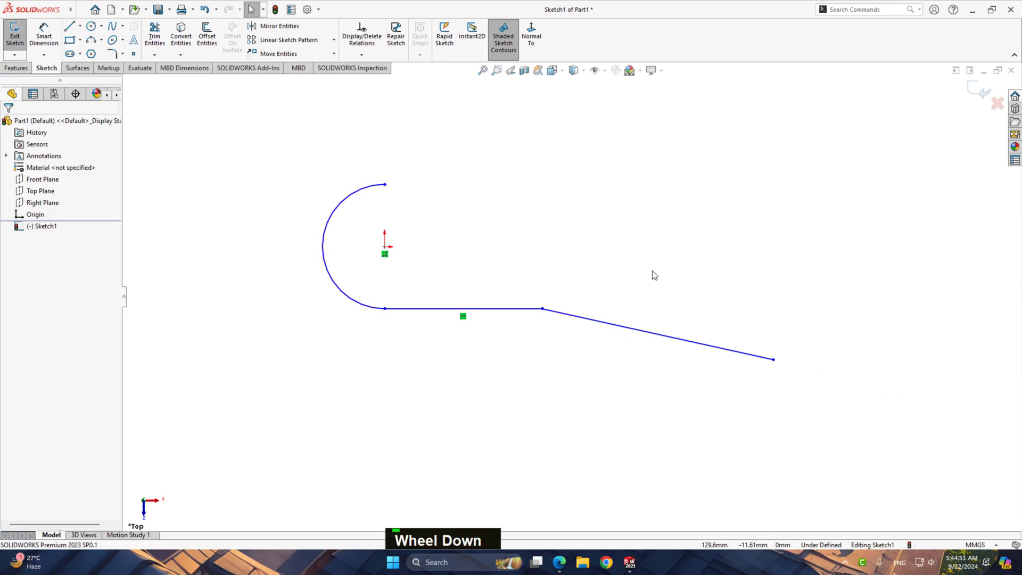
{"action": "right_click_drag", "start_coordinate": [671, 260], "coordinate": [603, 260]}
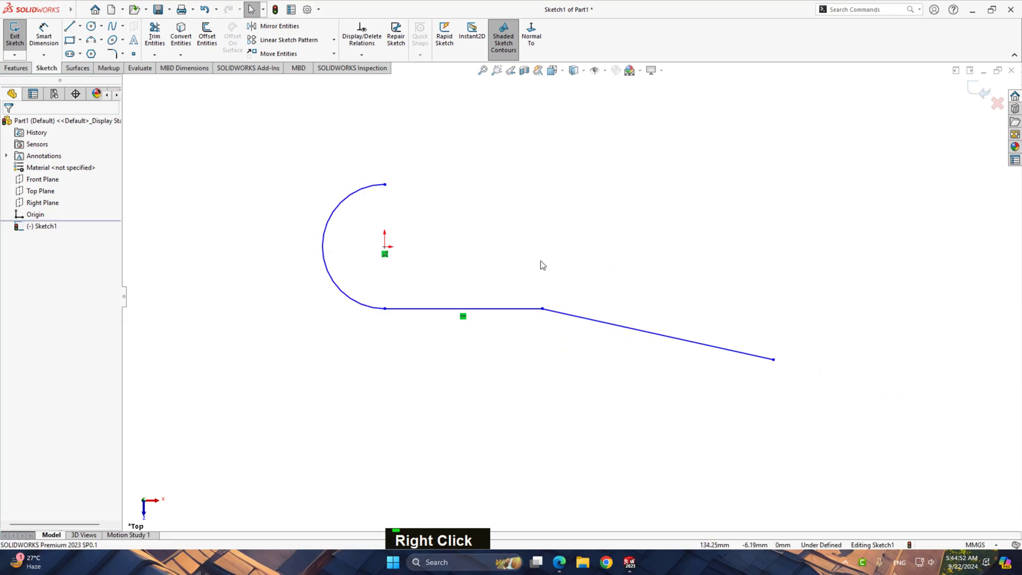
{"action": "left_click", "coordinate": [385, 246]}
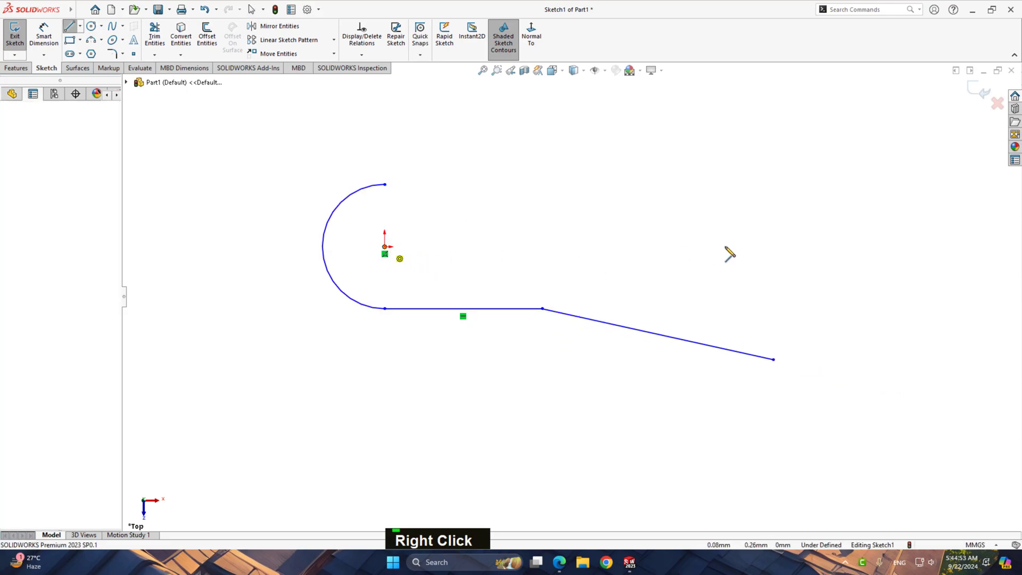
{"action": "left_click", "coordinate": [821, 247]}
{"action": "right_click", "coordinate": [886, 263]}
{"action": "left_click", "coordinate": [905, 248]}
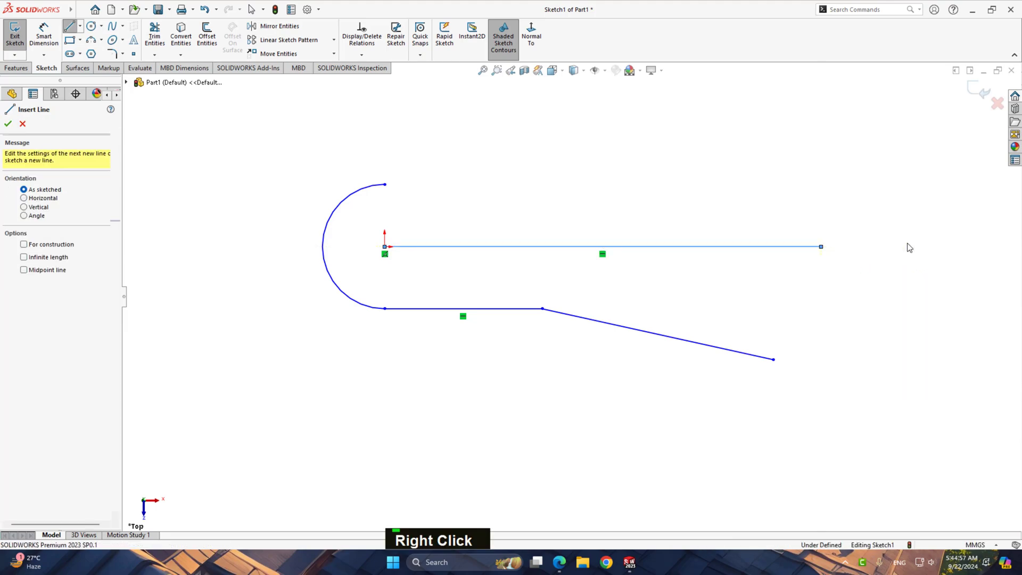
{"action": "left_click", "coordinate": [474, 359]}
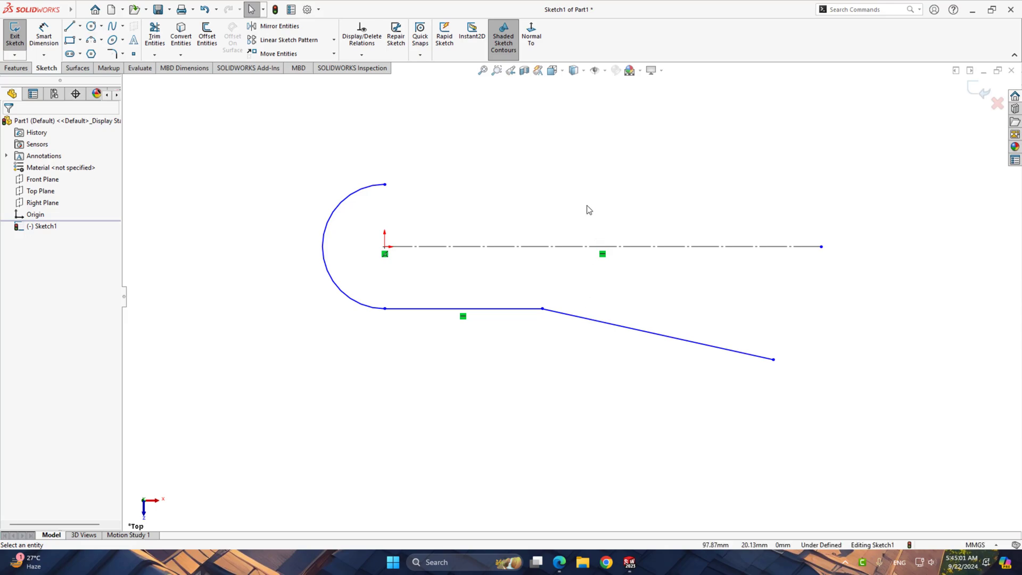
Dimension the arc's radius as 25.4 mm
{"action": "scroll", "coordinate": [588, 210], "scroll_direction": "down", "scroll_amount": 2}
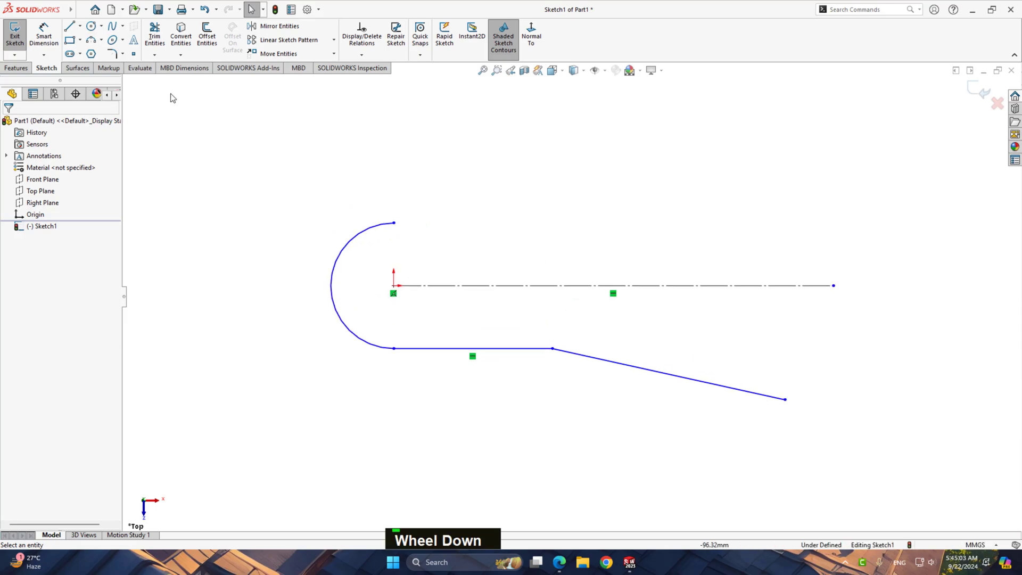
{"action": "right_click_drag", "start_coordinate": [362, 273], "coordinate": [345, 183]}
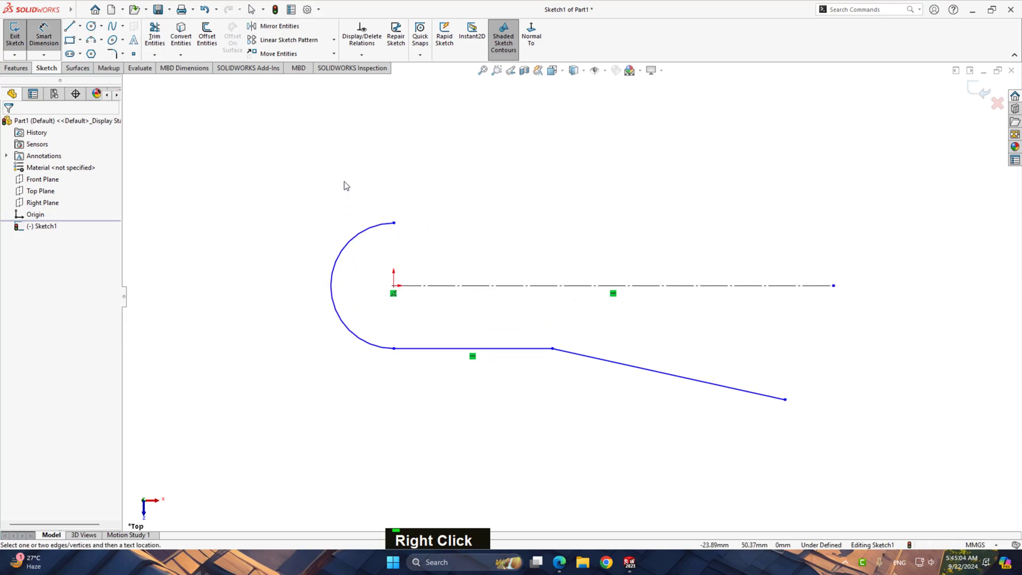
{"action": "left_click", "coordinate": [340, 254]}
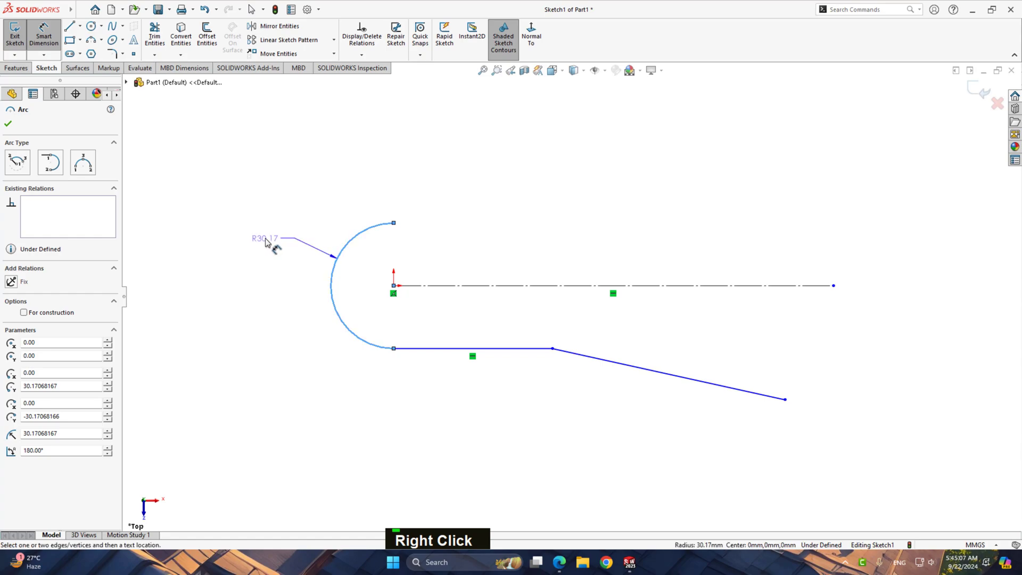
{"action": "left_click", "coordinate": [268, 242]}
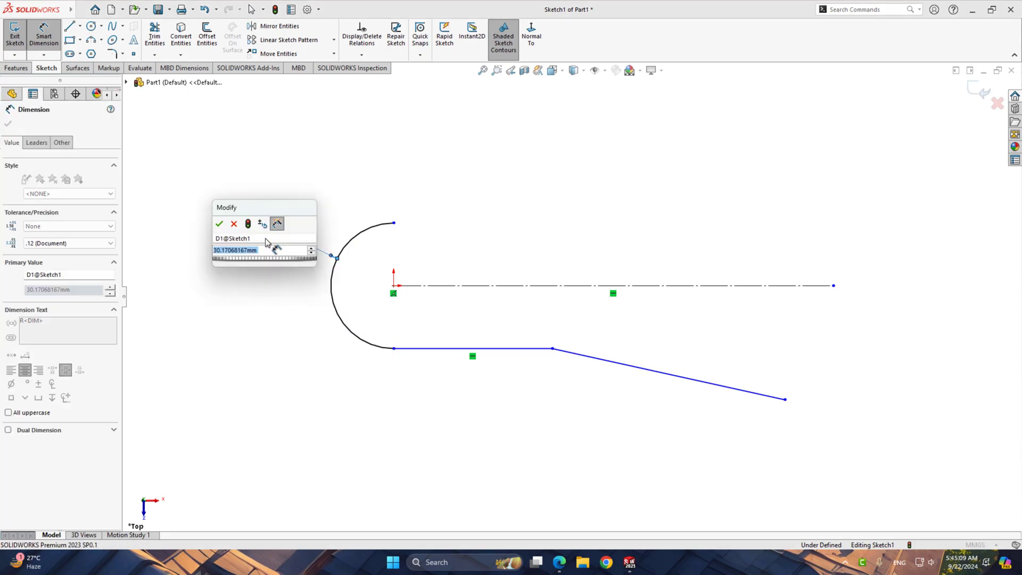
{"action": "type", "text": "25.4"}
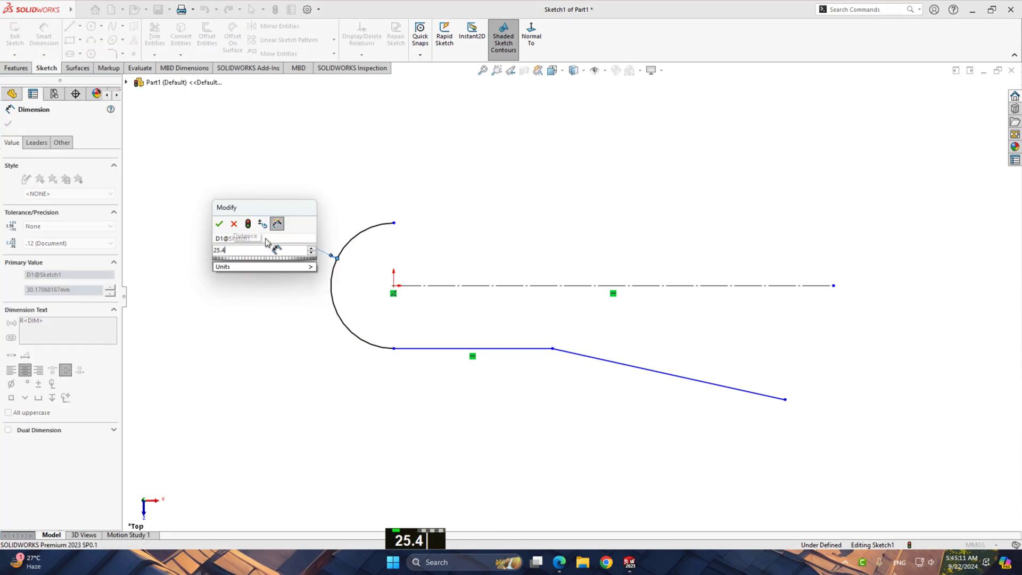
{"action": "key", "text": "Return"}
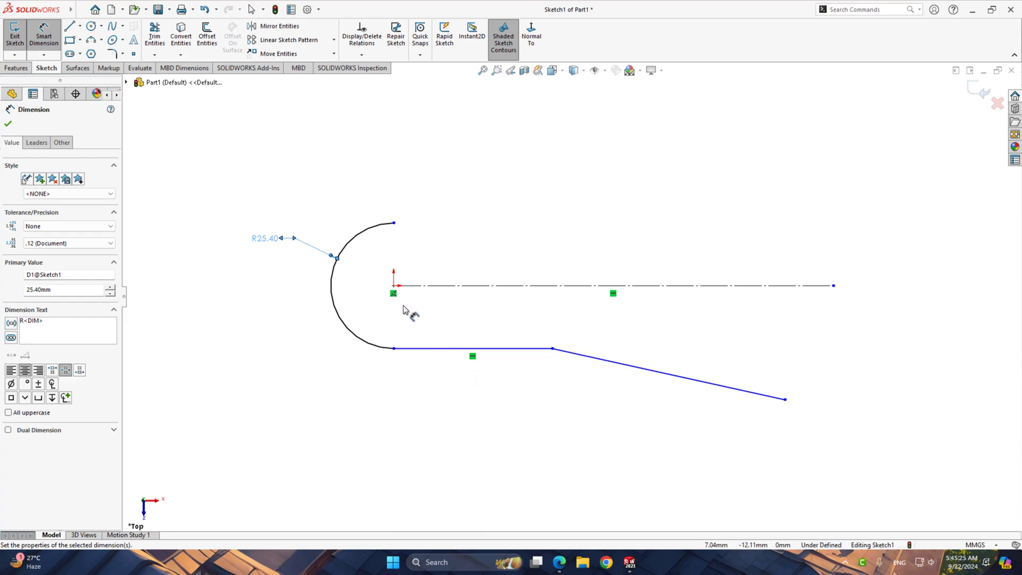
Dimension the horizontal distance from the origin to the sloped line's free endpoint as 228.6 mm
{"action": "left_click", "coordinate": [393, 287]}
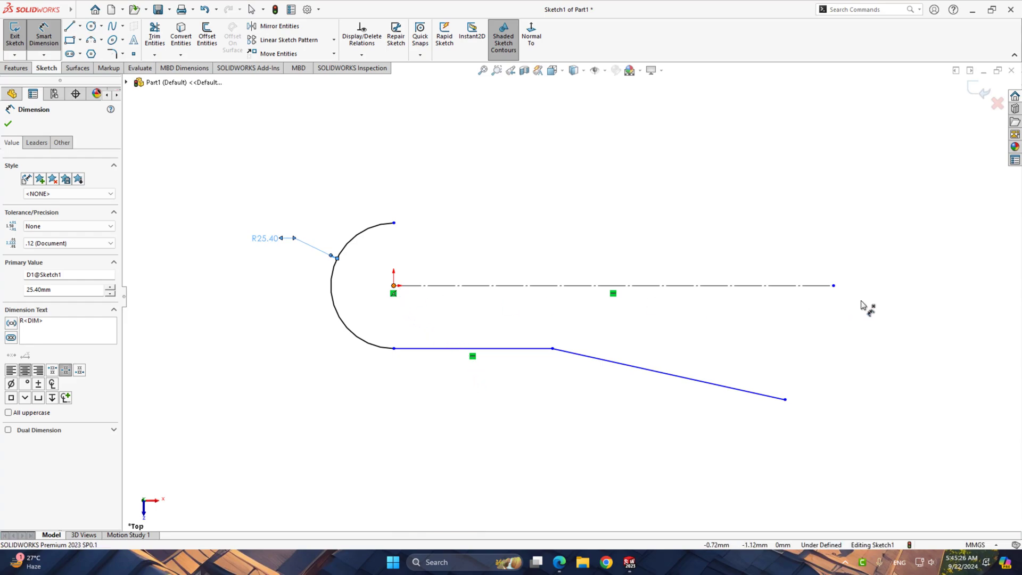
{"action": "left_click", "coordinate": [785, 400]}
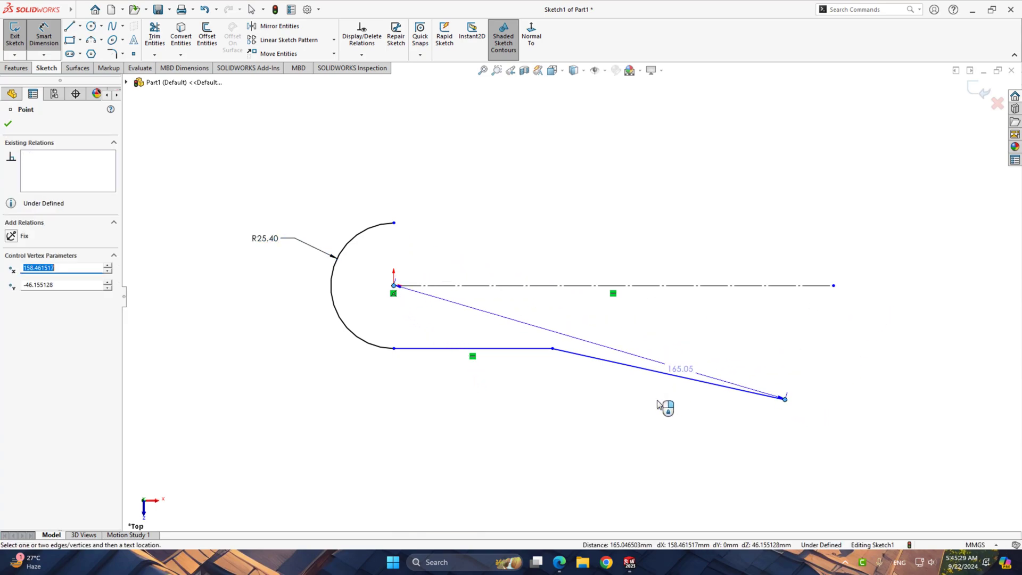
{"action": "left_click", "coordinate": [608, 458]}
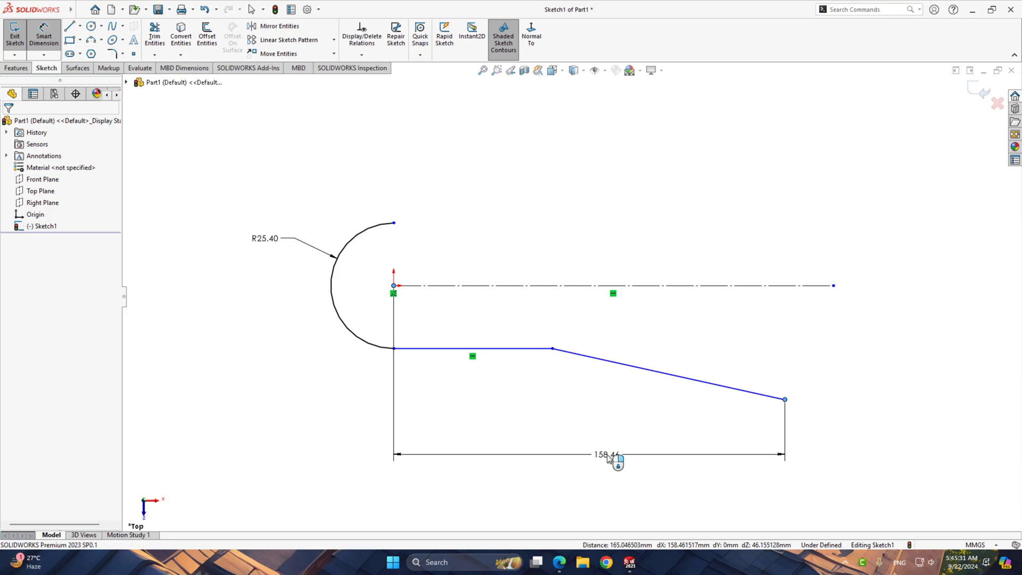
{"action": "type", "text": "228.6"}
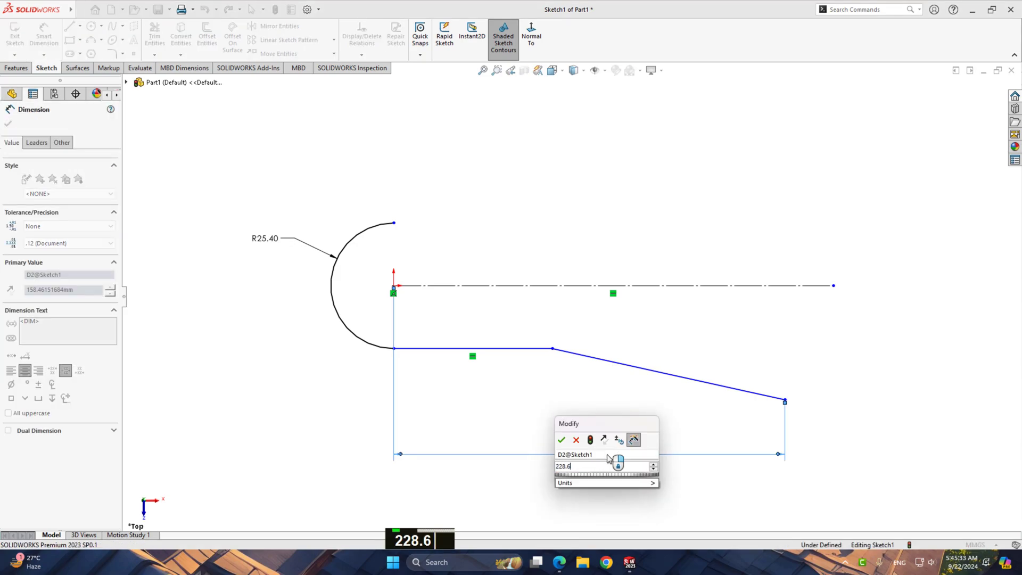
{"action": "key", "text": "Return"}
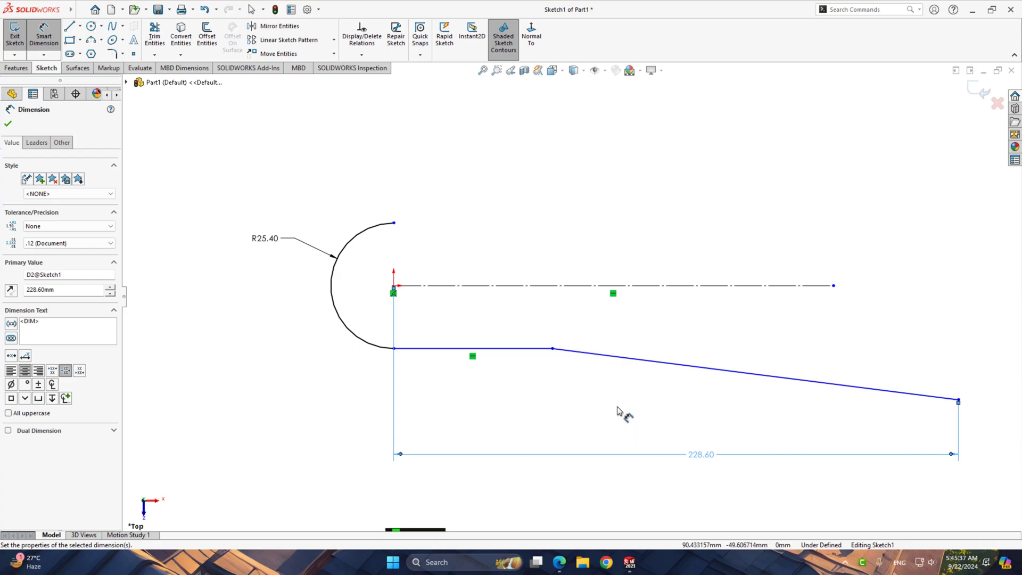
Dimension the angle between the horizontal line and the sloped line as 172°
{"action": "left_click", "coordinate": [606, 356]}
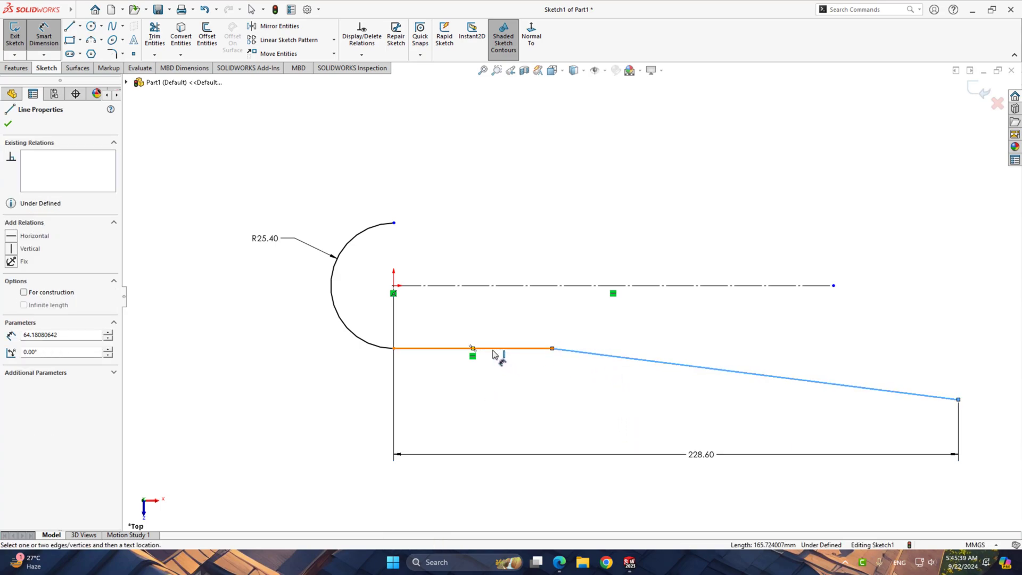
{"action": "left_click", "coordinate": [494, 353]}
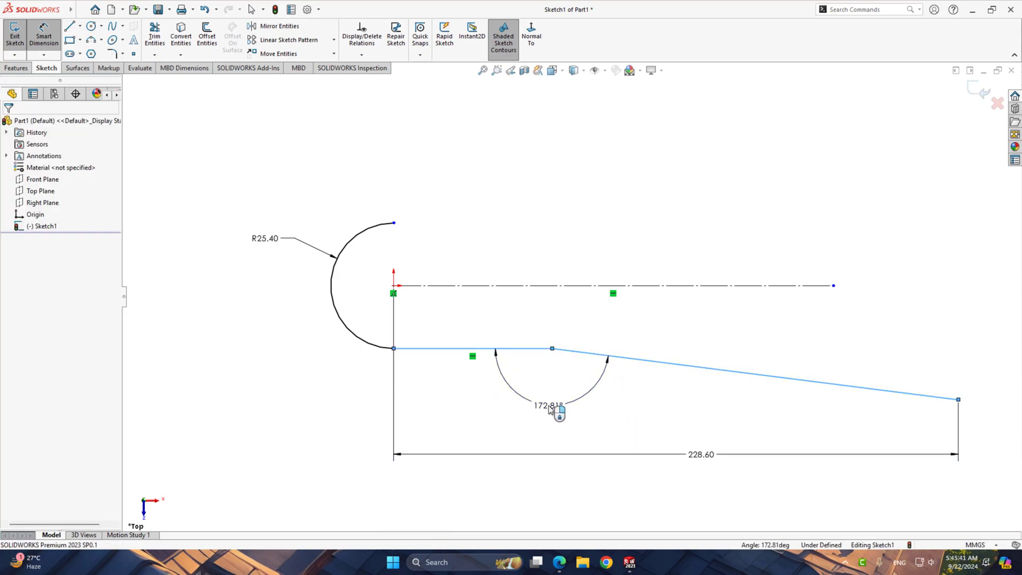
{"action": "left_click", "coordinate": [549, 408]}
{"action": "type", "text": "172"}
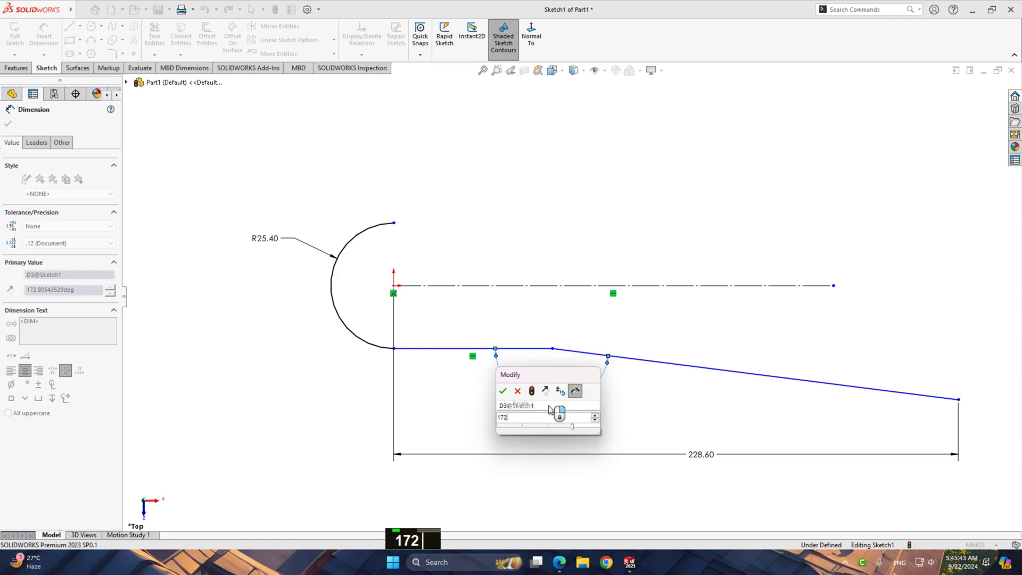
{"action": "key", "text": "Return"}
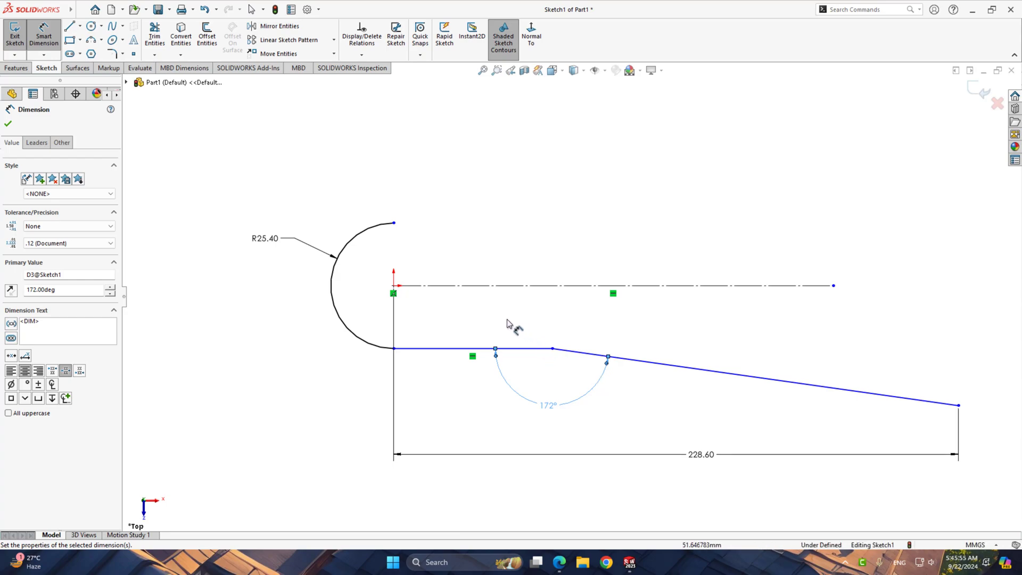
Mirror the lower horizontal line and the connected sloped line about the construction centerline
{"action": "right_click", "coordinate": [462, 200]}
{"action": "left_click", "coordinate": [503, 234]}
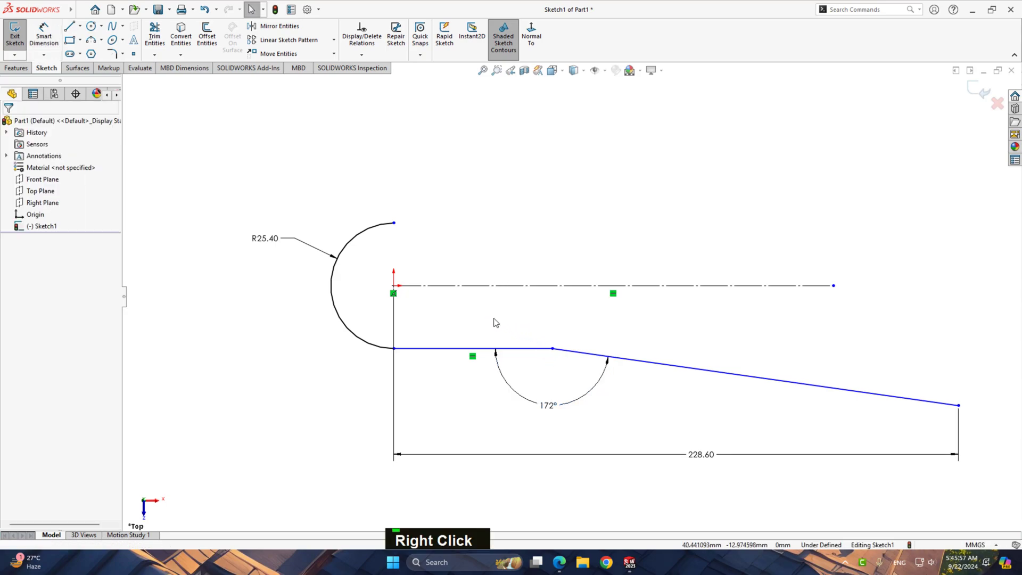
{"action": "left_click", "coordinate": [462, 348]}
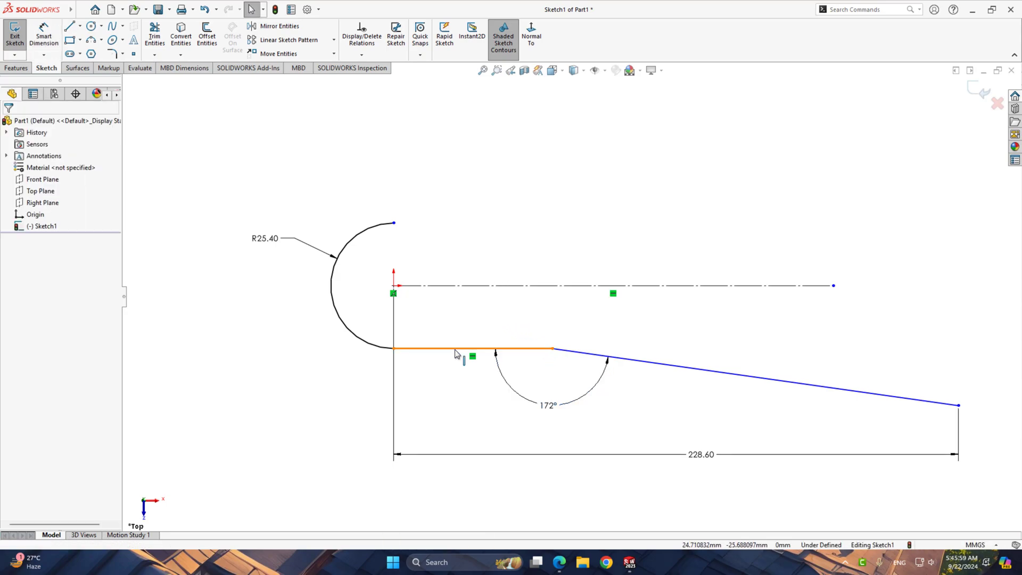
{"action": "left_click", "coordinate": [660, 367], "text": "shift"}
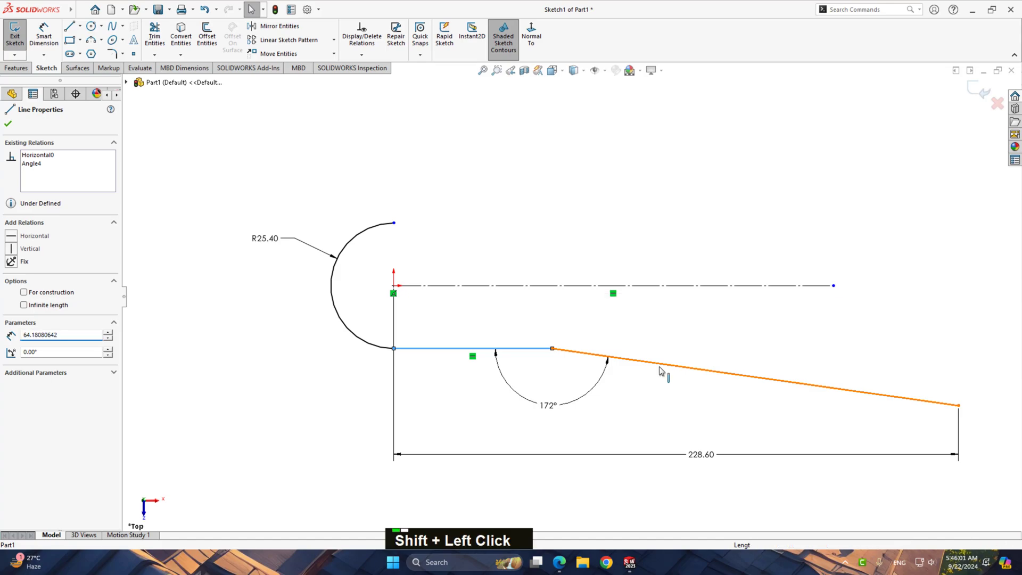
{"action": "left_click", "coordinate": [669, 292], "text": "shift"}
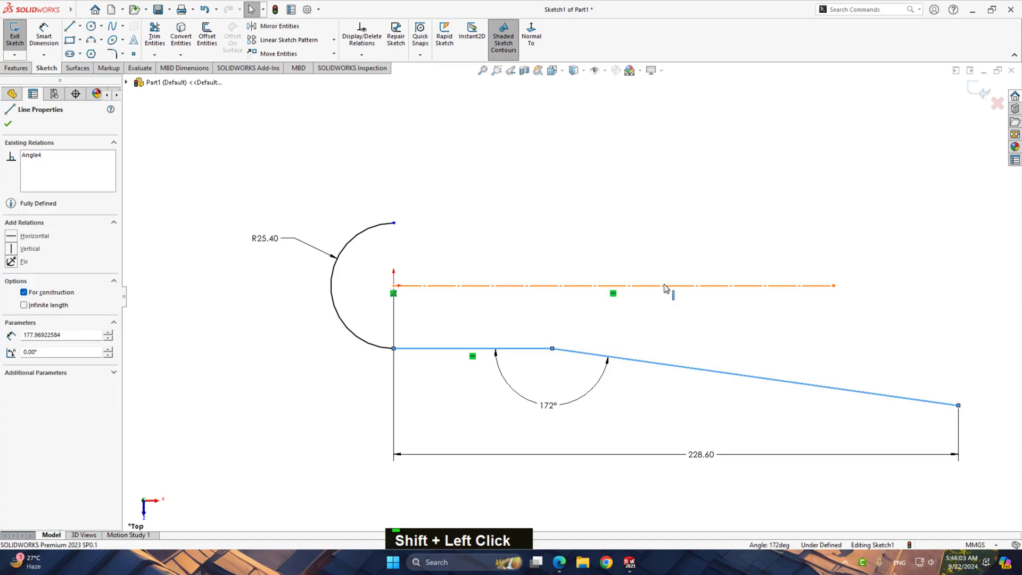
{"action": "left_click", "coordinate": [274, 26]}
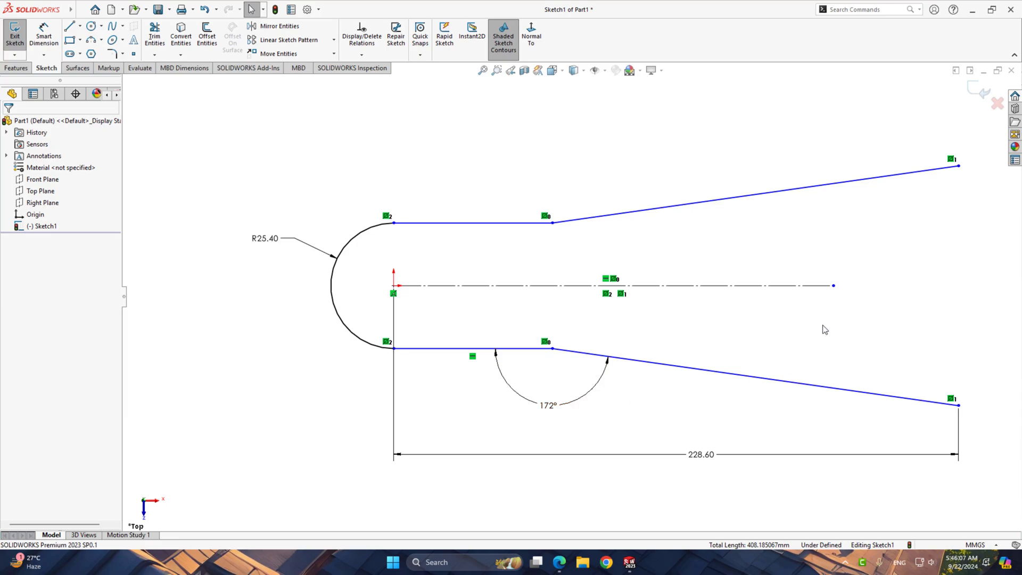
Draw a three-point arc of about 202 mm radius from the lower sloped line's free endpoint to a point just below the centerline
{"action": "scroll", "coordinate": [884, 302], "scroll_direction": "up", "scroll_amount": 1}
{"action": "scroll", "coordinate": [931, 329], "scroll_direction": "down", "scroll_amount": 1}
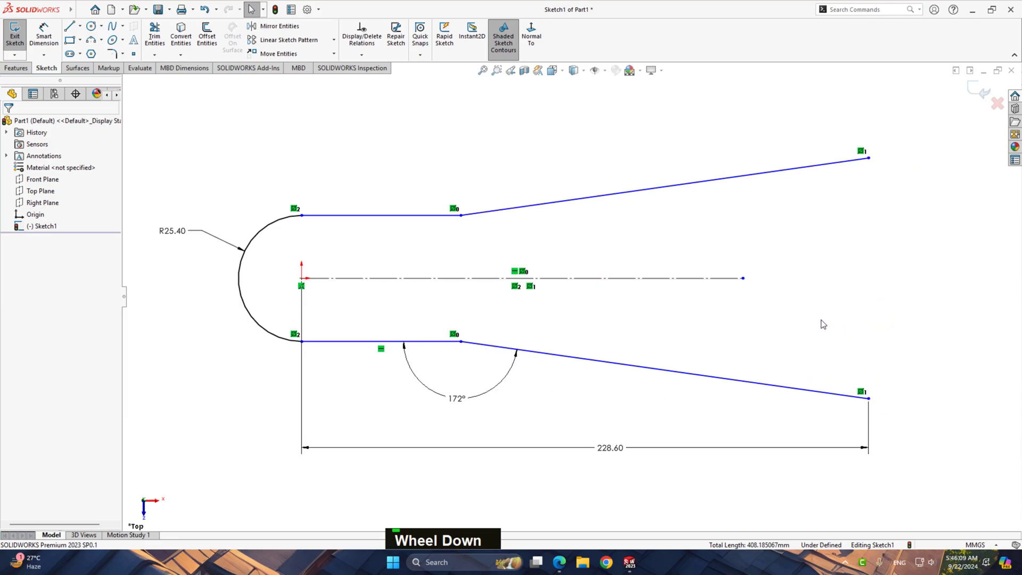
{"action": "right_click_drag", "start_coordinate": [857, 318], "coordinate": [861, 318]}
{"action": "left_click", "coordinate": [94, 40]}
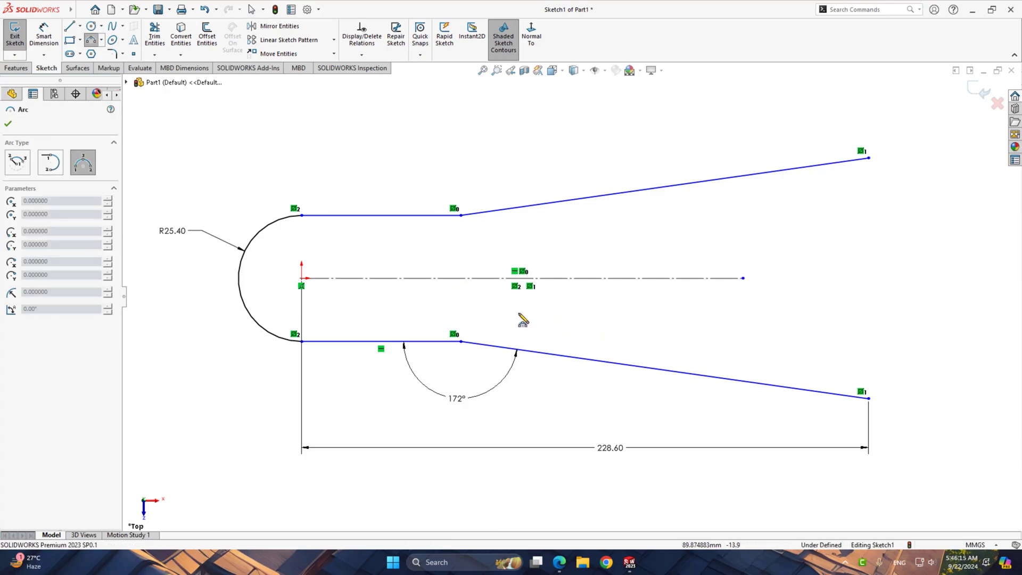
{"action": "left_click", "coordinate": [869, 398]}
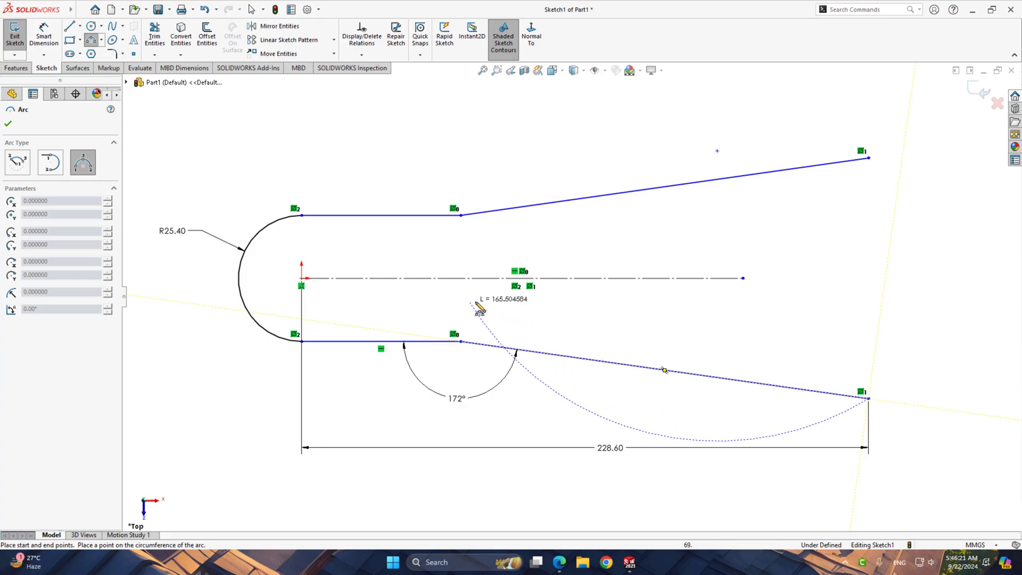
{"action": "left_click", "coordinate": [503, 294]}
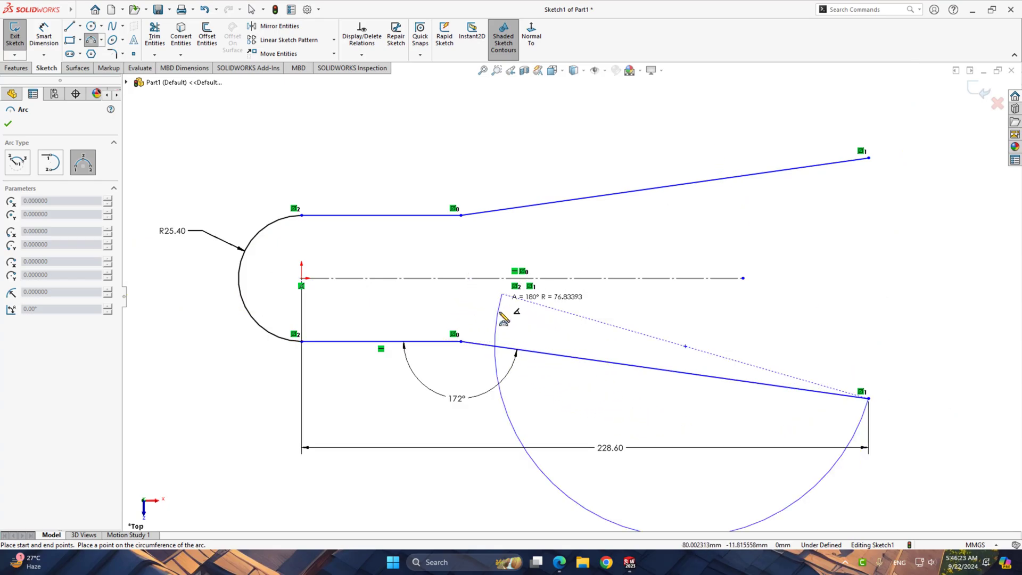
{"action": "left_click", "coordinate": [626, 302]}
{"action": "right_click", "coordinate": [829, 261]}
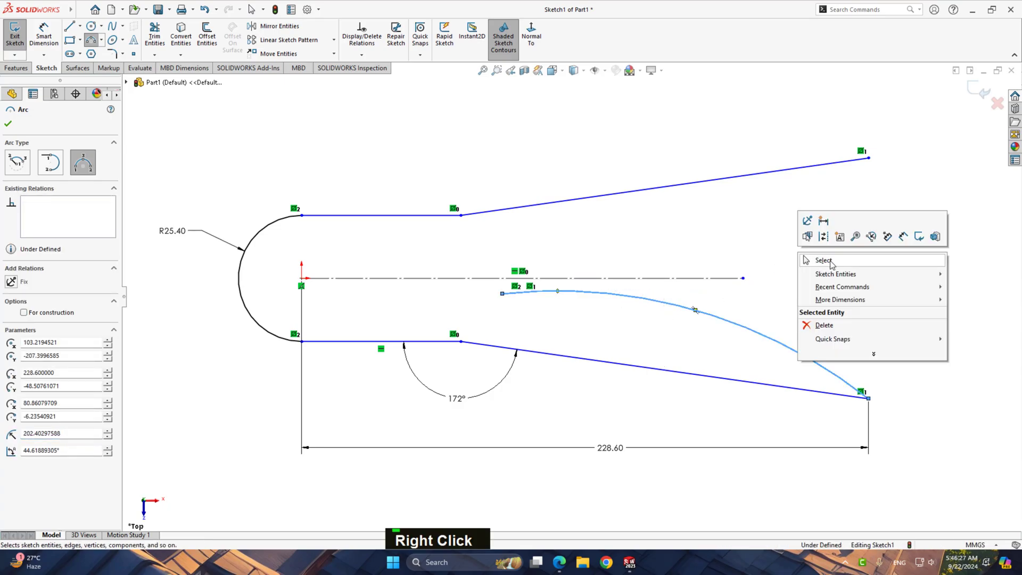
{"action": "left_click", "coordinate": [832, 265]}
Dimension the horizontal distance from the origin to the new arc's free endpoint as 76.2 mm
{"action": "scroll", "coordinate": [734, 277], "scroll_direction": "down", "scroll_amount": 1}
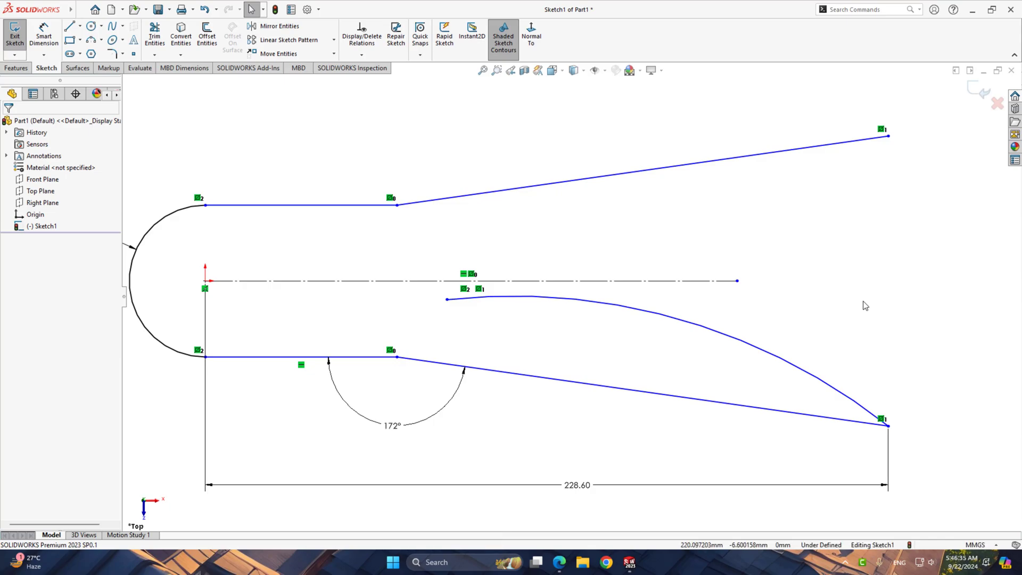
{"action": "right_click_drag", "start_coordinate": [874, 318], "coordinate": [814, 235]}
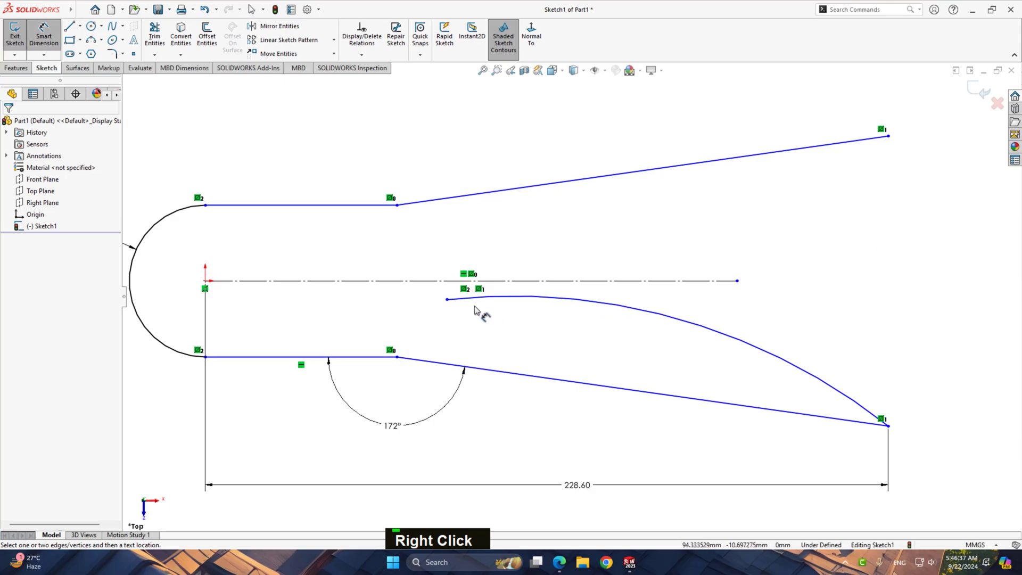
{"action": "left_click", "coordinate": [431, 305]}
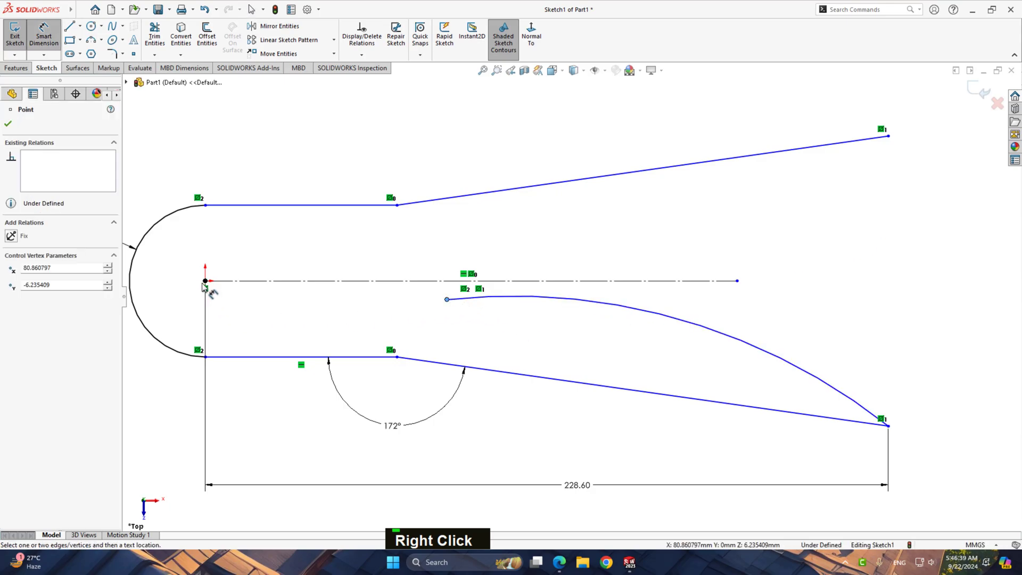
{"action": "left_click", "coordinate": [205, 280]}
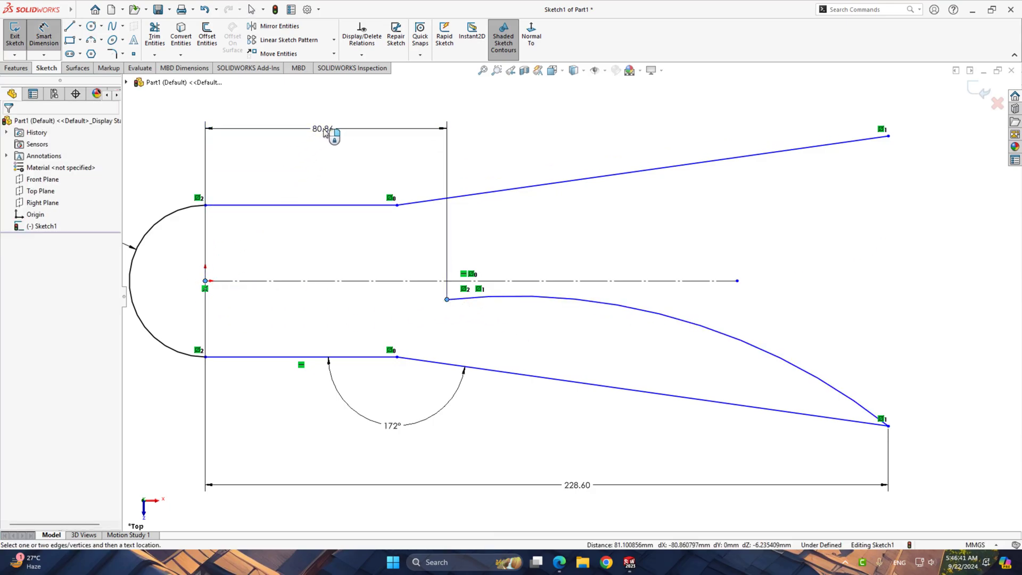
{"action": "left_click", "coordinate": [324, 132]}
{"action": "type", "text": "76"}
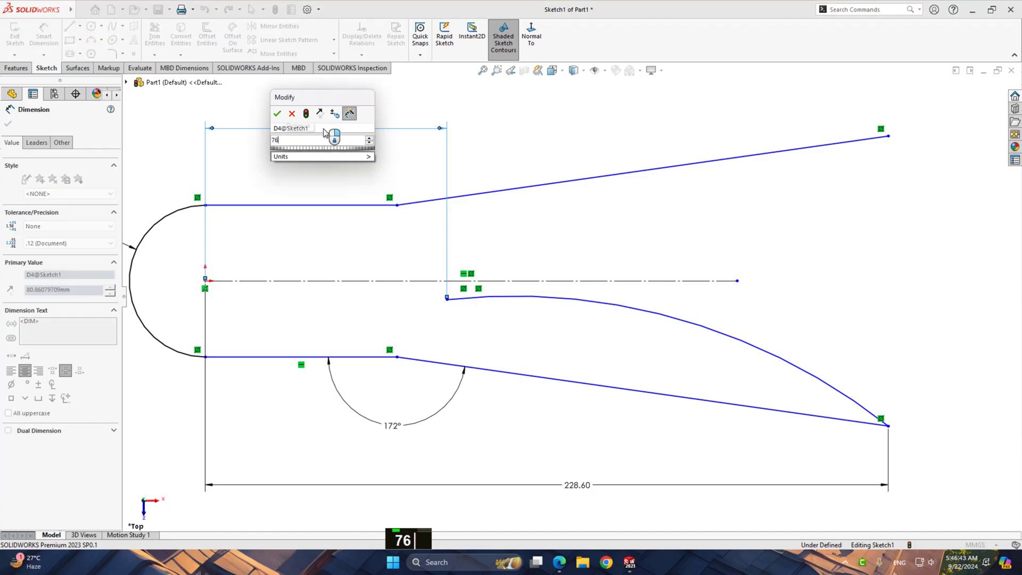
{"action": "type", "text": ".2"}
{"action": "key", "text": "Return"}
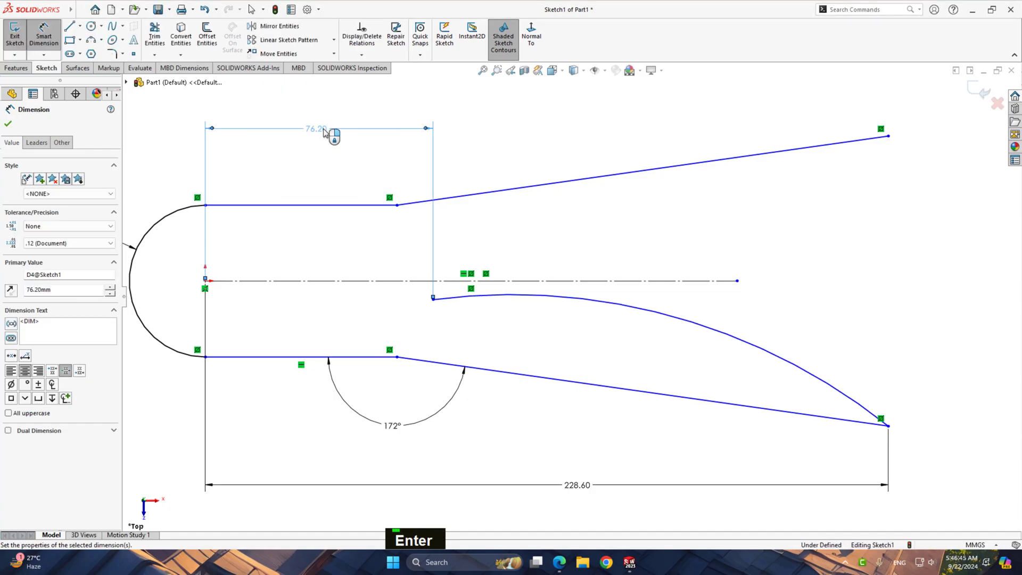
Dimension the new arc's radius as 330.11 mm and move its free endpoint back below the centerline
{"action": "left_click", "coordinate": [705, 311]}
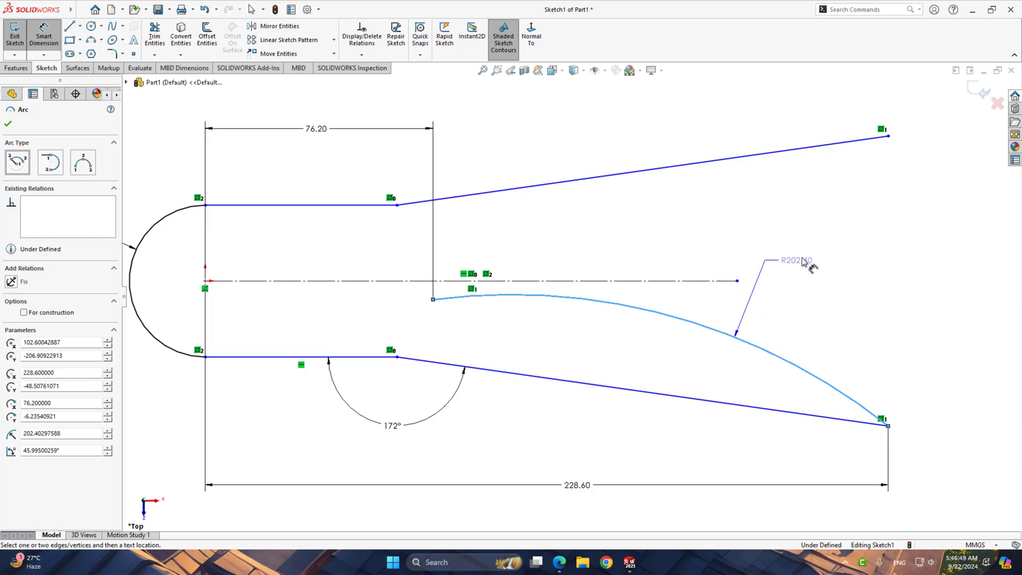
{"action": "left_click", "coordinate": [804, 261]}
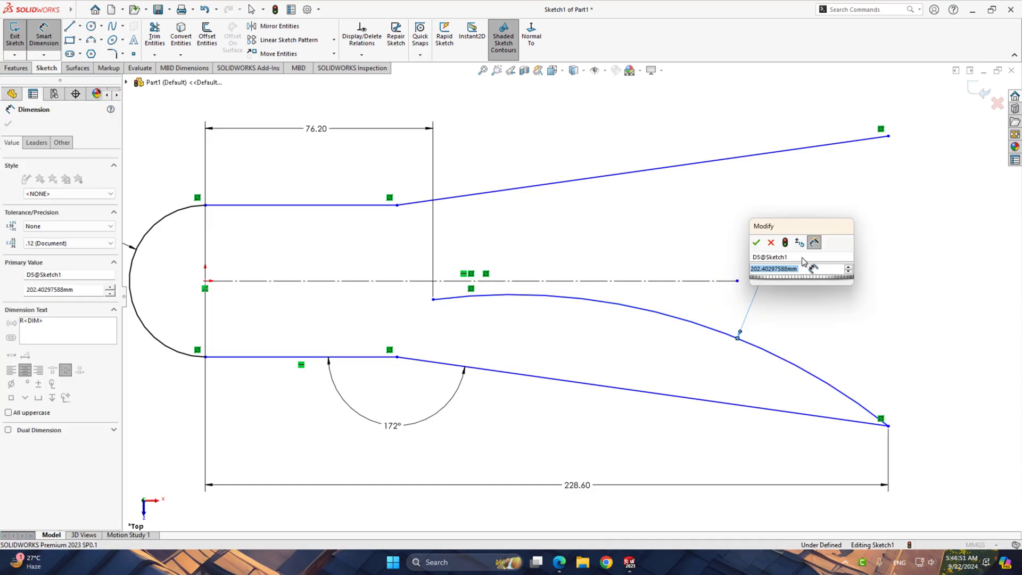
{"action": "type", "text": "330.1"}
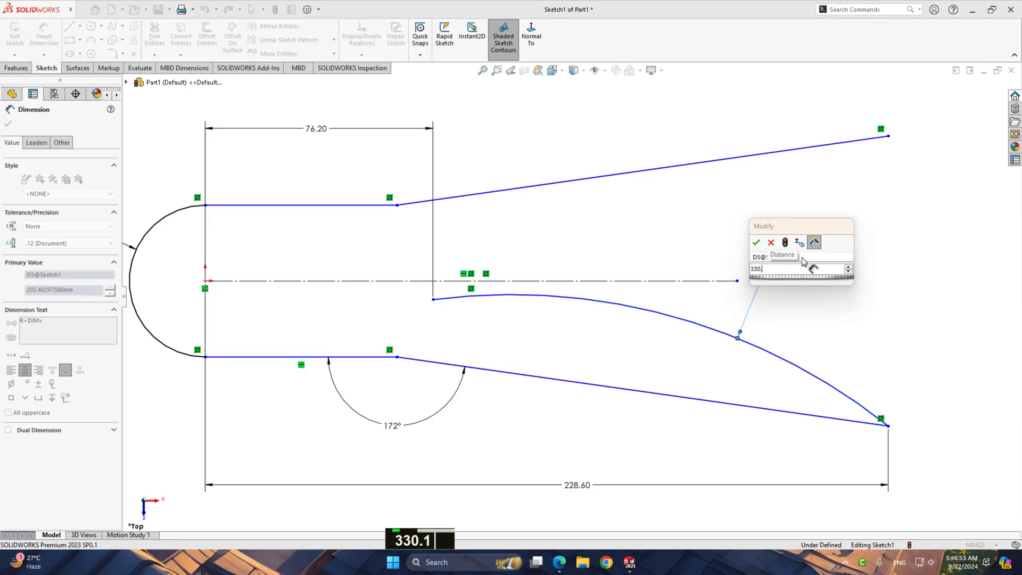
{"action": "type", "text": "1"}
{"action": "key", "text": "Return"}
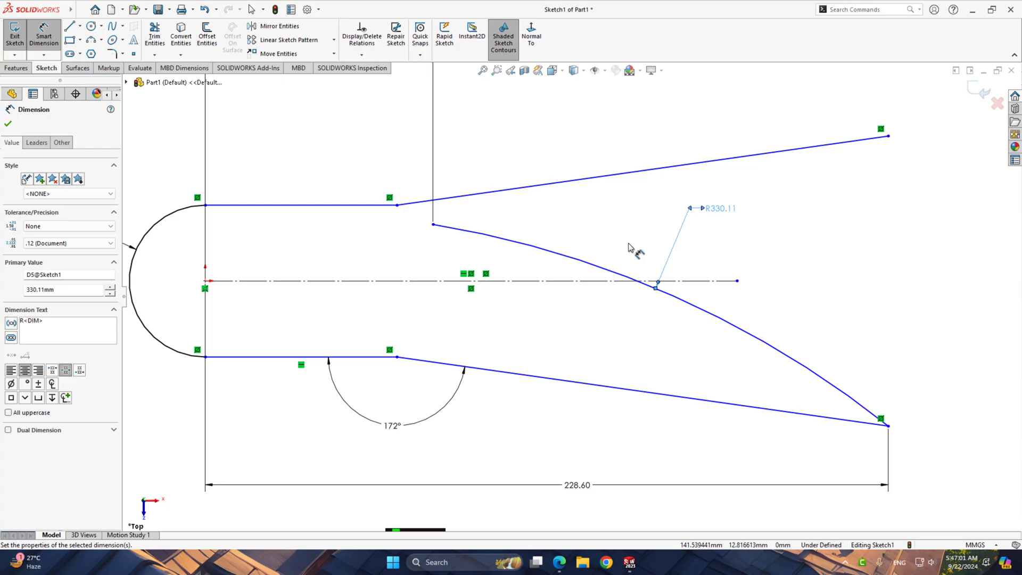
{"action": "right_click", "coordinate": [809, 247]}
{"action": "left_click", "coordinate": [838, 280]}
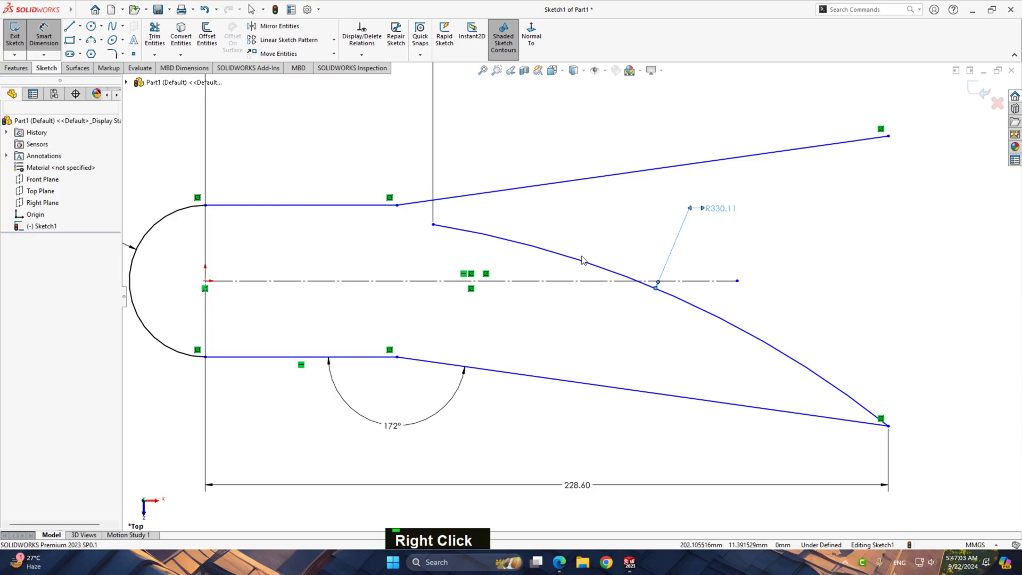
{"action": "left_click_drag", "start_coordinate": [433, 224], "coordinate": [453, 305]}
{"action": "left_click", "coordinate": [504, 338]}
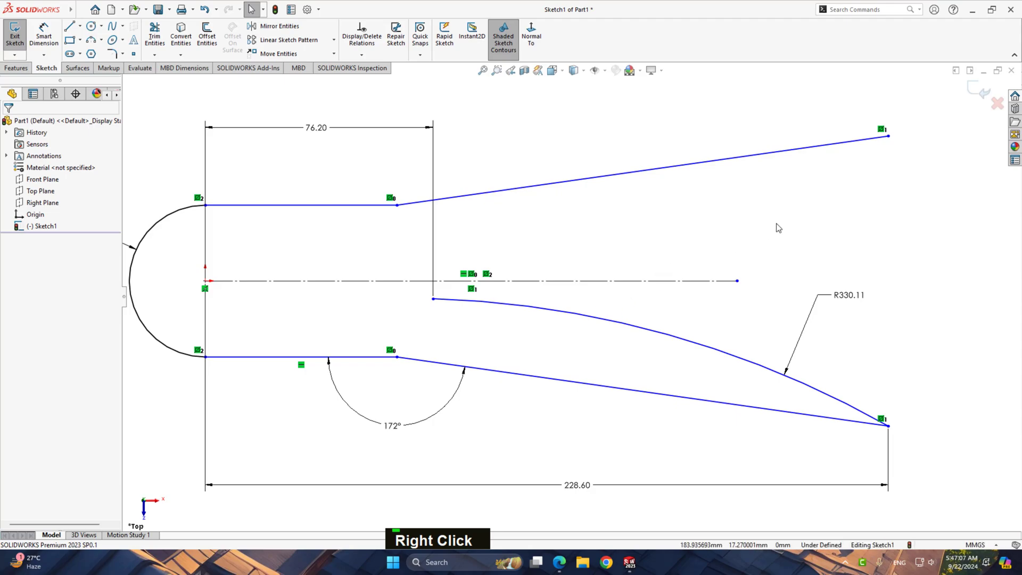
Draw a line about 23 mm long from the junction of the two lower lines to the large arc's free endpoint
{"action": "right_click_drag", "start_coordinate": [776, 224], "coordinate": [720, 214]}
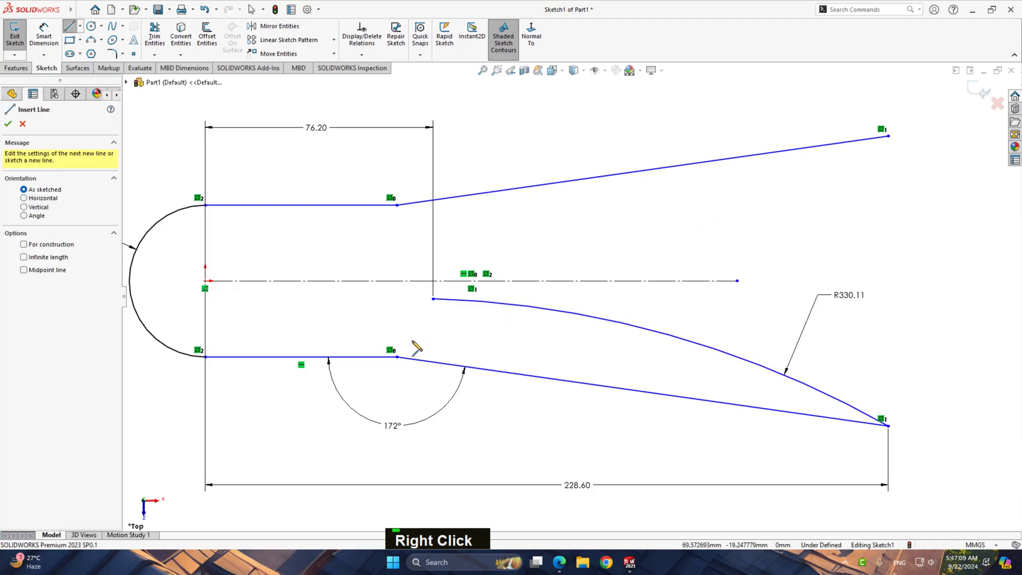
{"action": "left_click", "coordinate": [397, 357]}
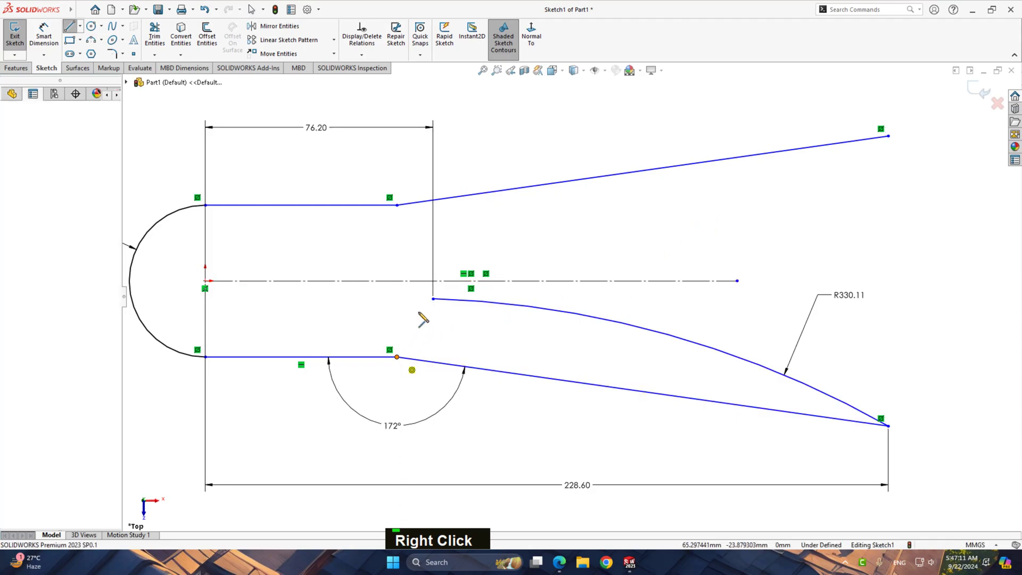
{"action": "left_click", "coordinate": [433, 299]}
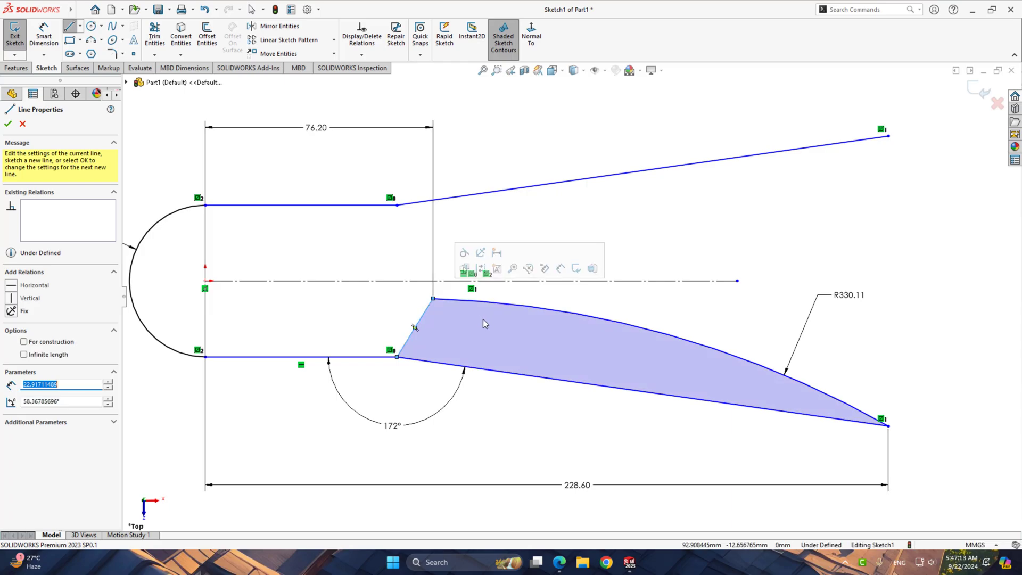
{"action": "right_click", "coordinate": [485, 317]}
{"action": "left_click", "coordinate": [508, 325]}
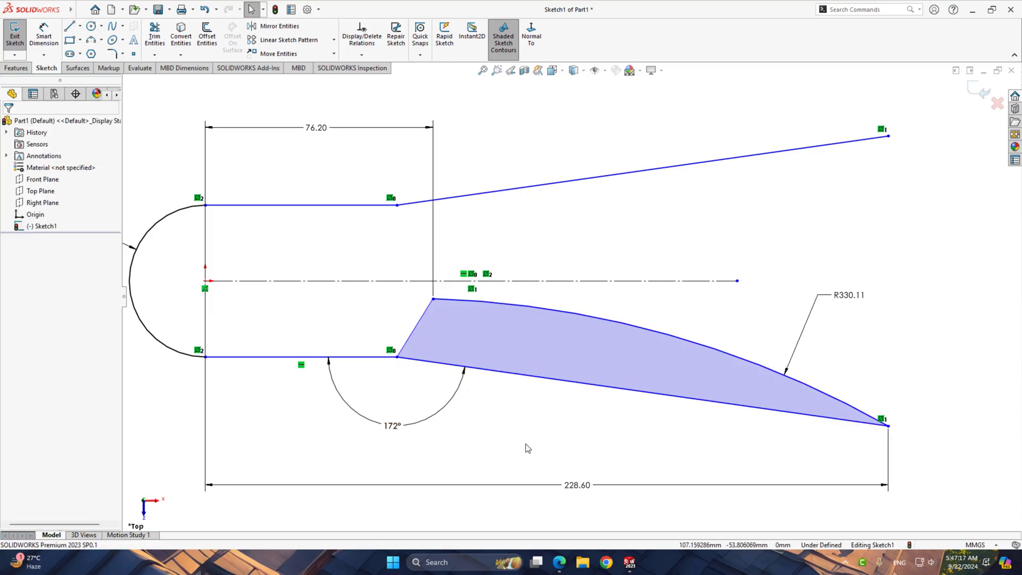
Dimension the angle between the short connecting line and the lower horizontal line as 112°
{"action": "right_click_drag", "start_coordinate": [527, 448], "coordinate": [533, 327]}
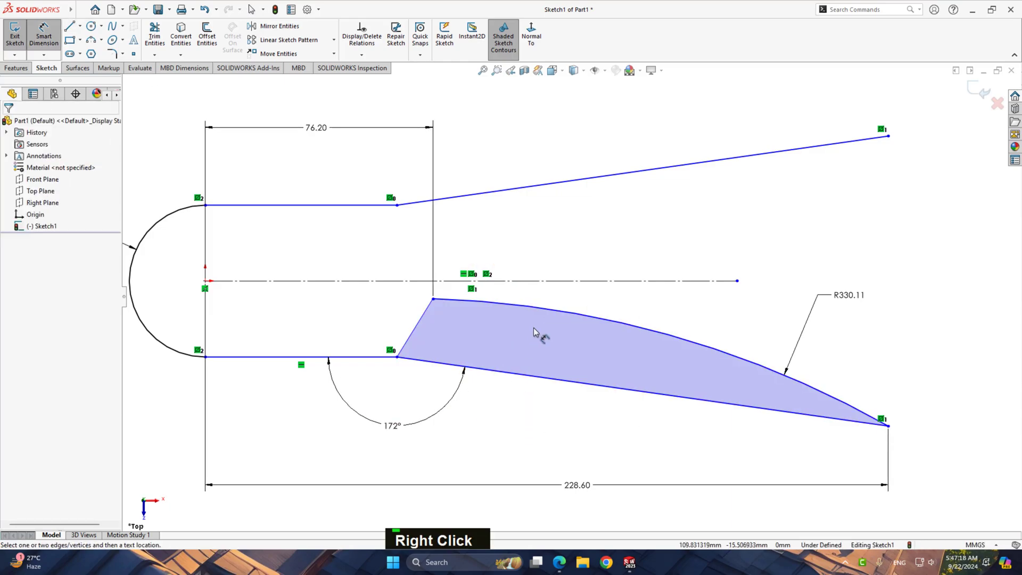
{"action": "left_click", "coordinate": [415, 333]}
{"action": "left_click", "coordinate": [366, 356]}
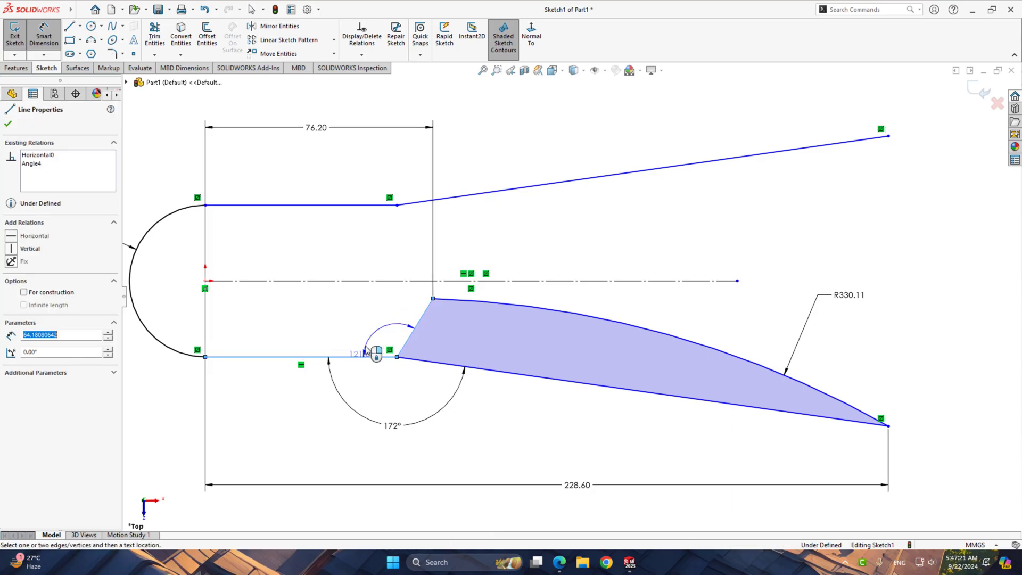
{"action": "left_click", "coordinate": [376, 323]}
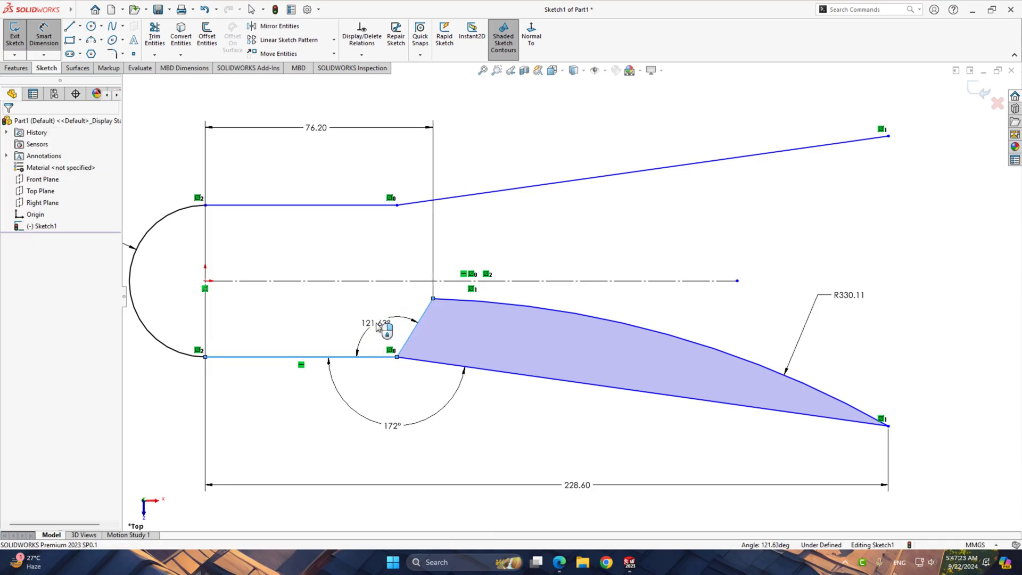
{"action": "type", "text": "112.00deg"}
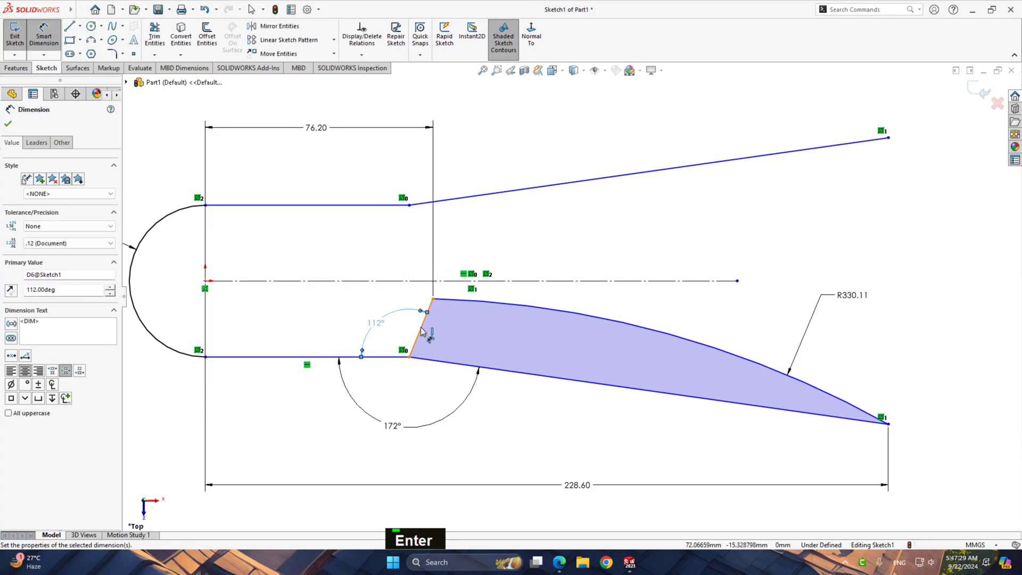
Dimension the length of the short connecting line between the lower lines' junction and the large arc as 25.4+5.08 (30.48 mm)
{"action": "left_click", "coordinate": [421, 330]}
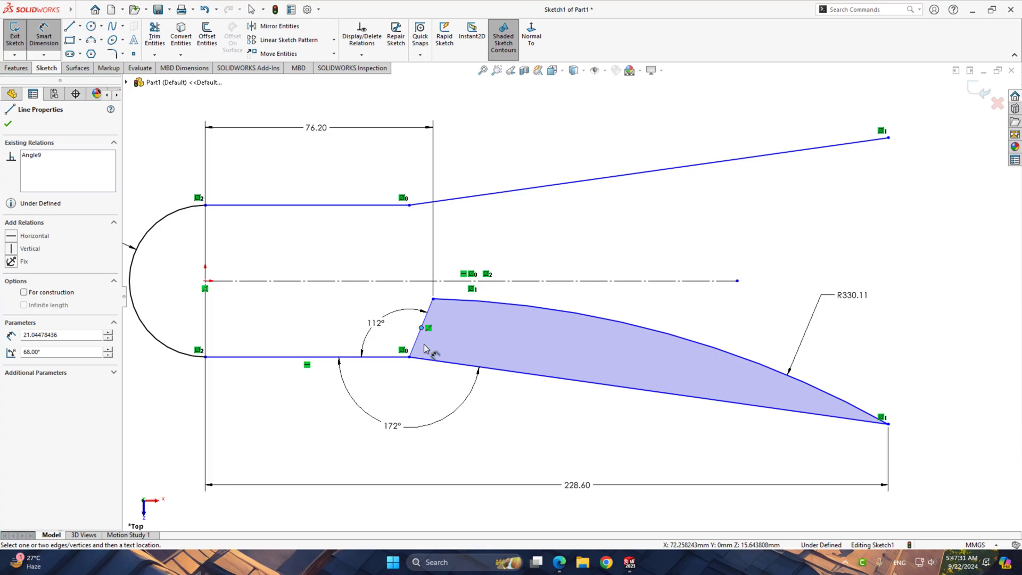
{"action": "key", "text": "Escape"}
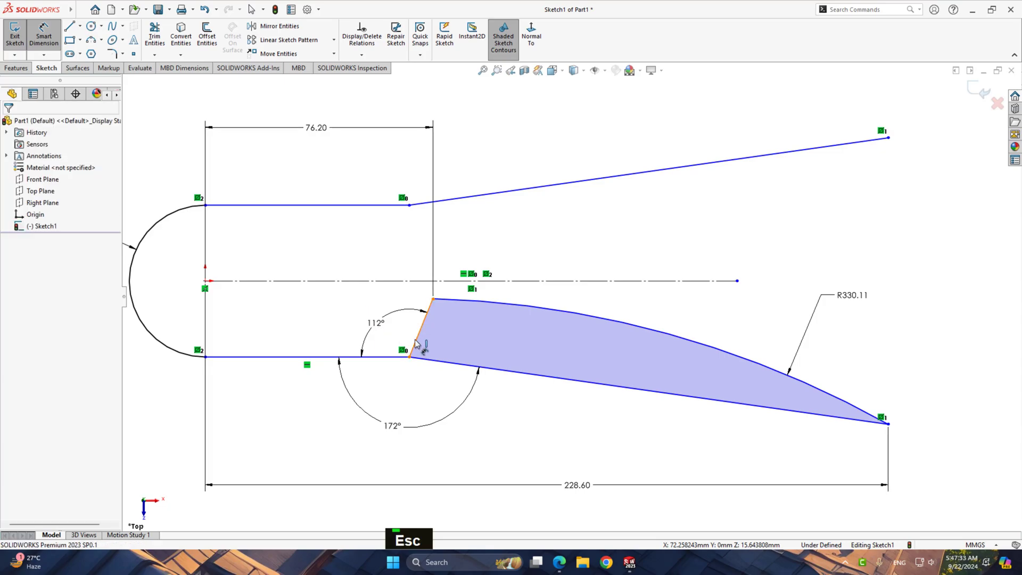
{"action": "left_click", "coordinate": [418, 347]}
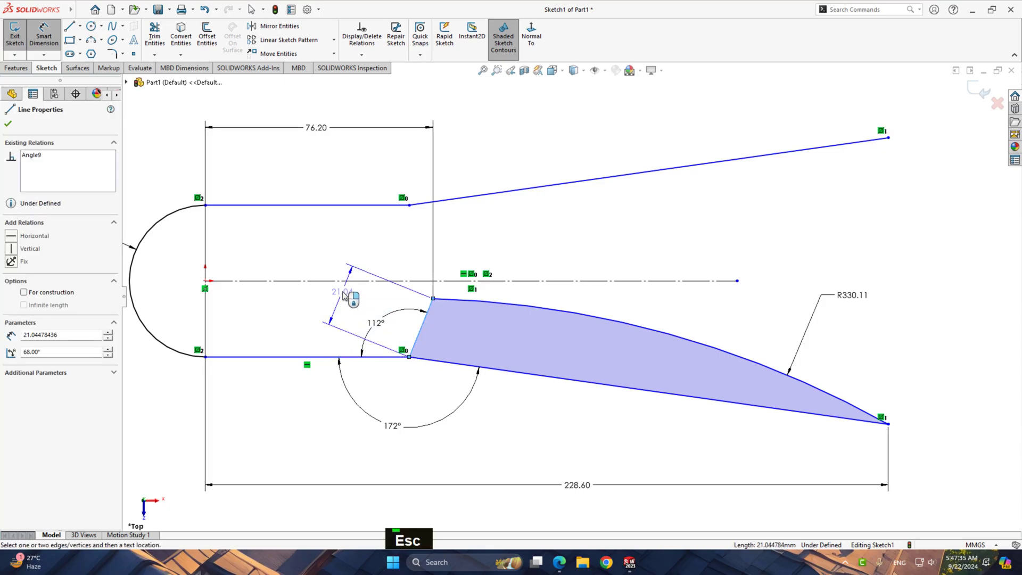
{"action": "left_click", "coordinate": [343, 296]}
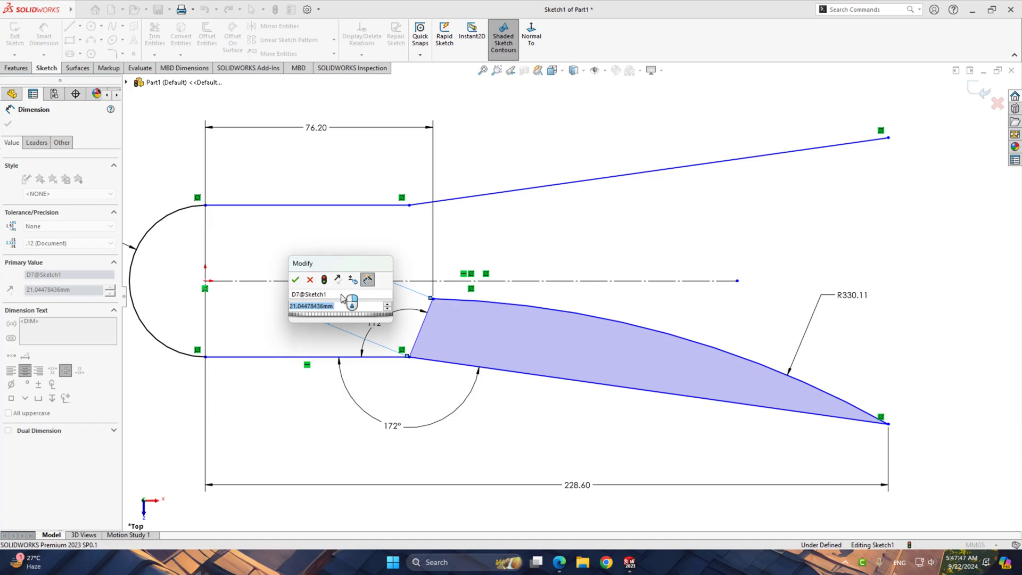
{"action": "type", "text": "25.4"}
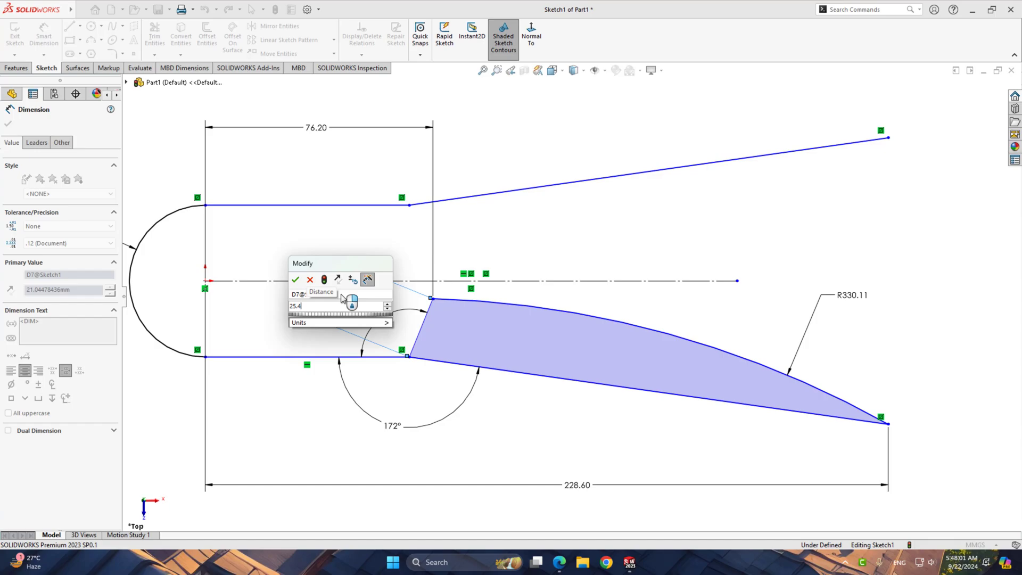
{"action": "type", "text": "+"}
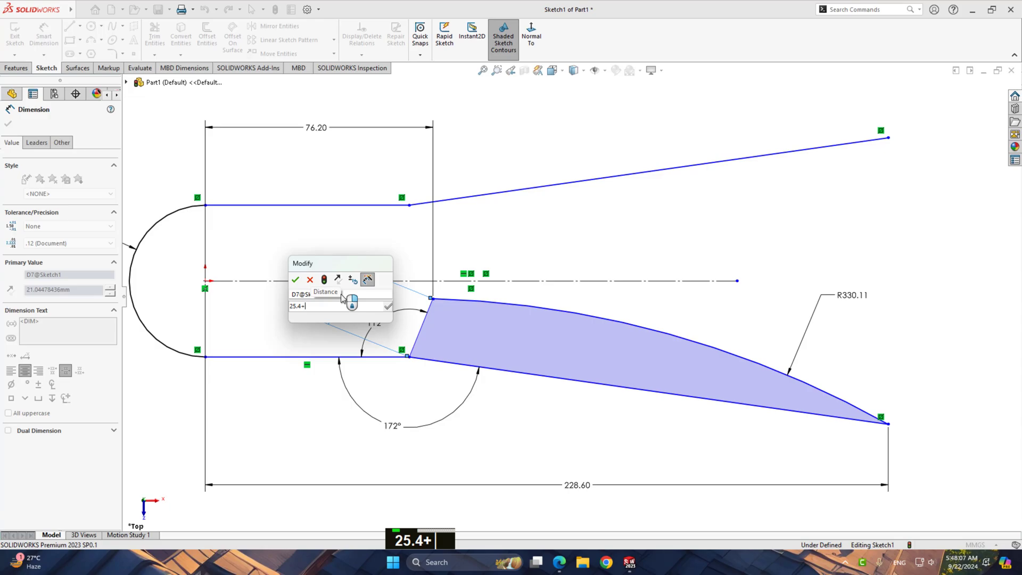
{"action": "type", "text": "5.08"}
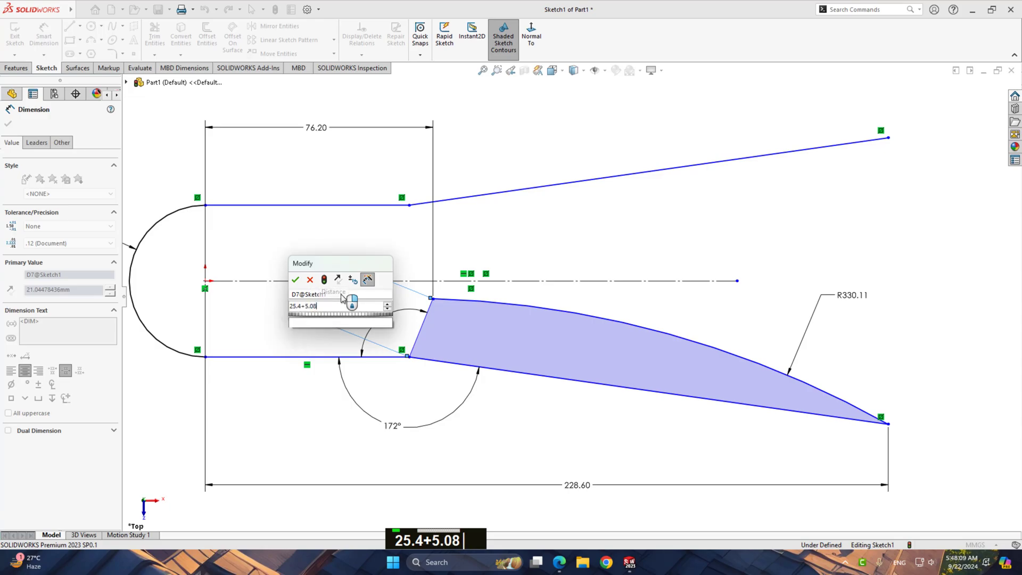
{"action": "key", "text": "Return"}
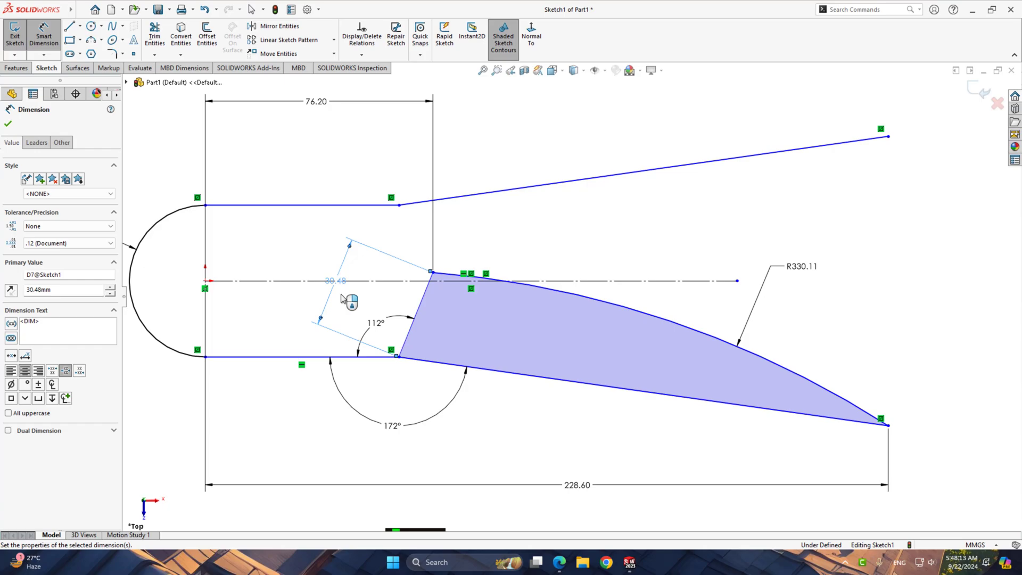
{"action": "left_click", "coordinate": [260, 250]}
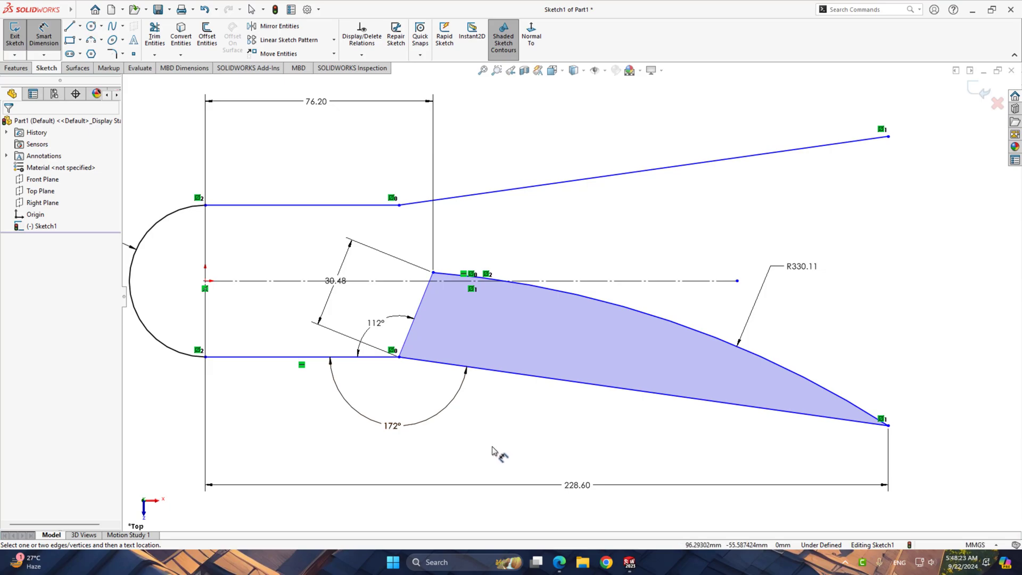
{"action": "right_click", "coordinate": [507, 432]}
{"action": "left_click", "coordinate": [548, 469]}
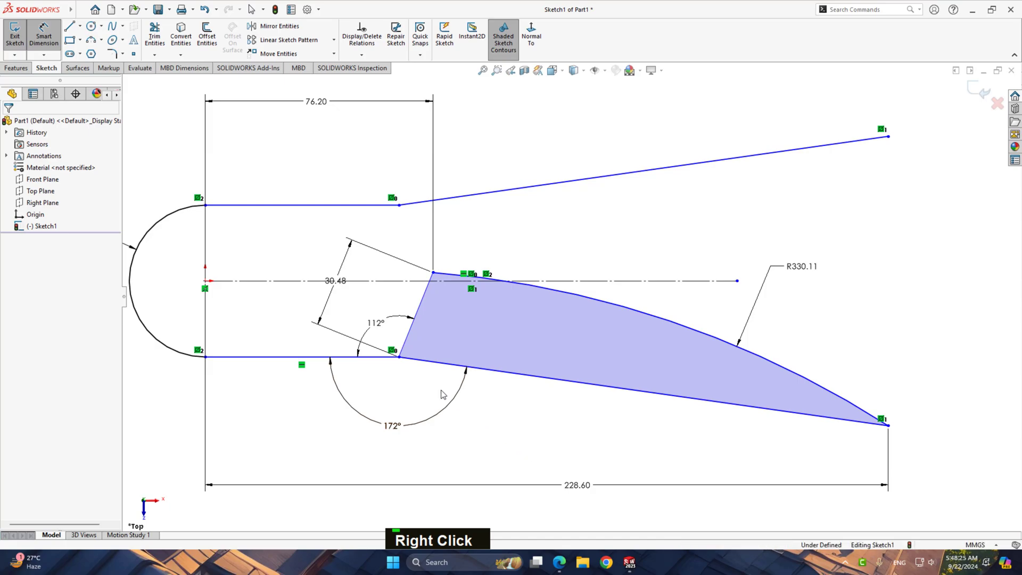
{"action": "left_click", "coordinate": [399, 356]}
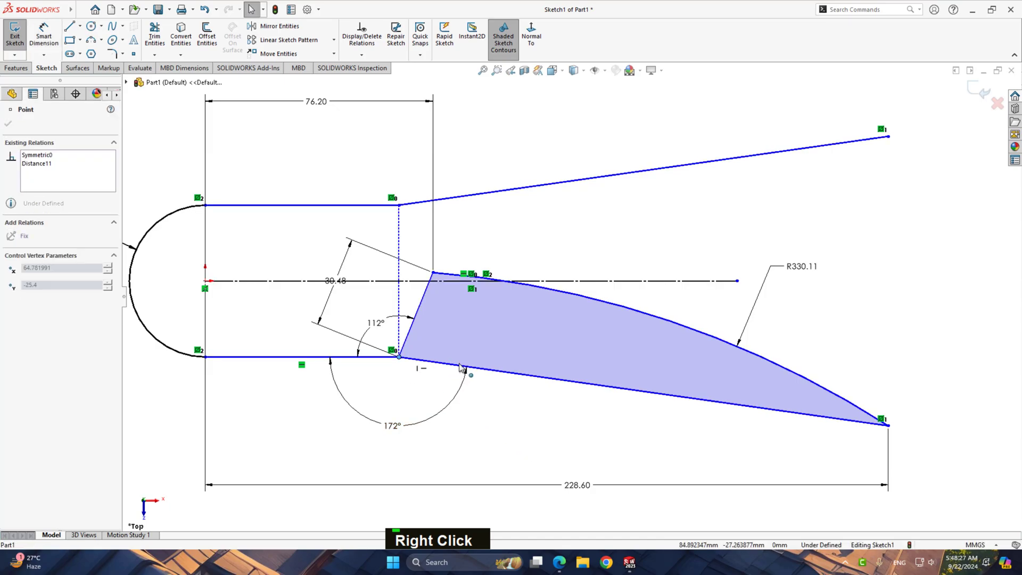
{"action": "left_click", "coordinate": [763, 434]}
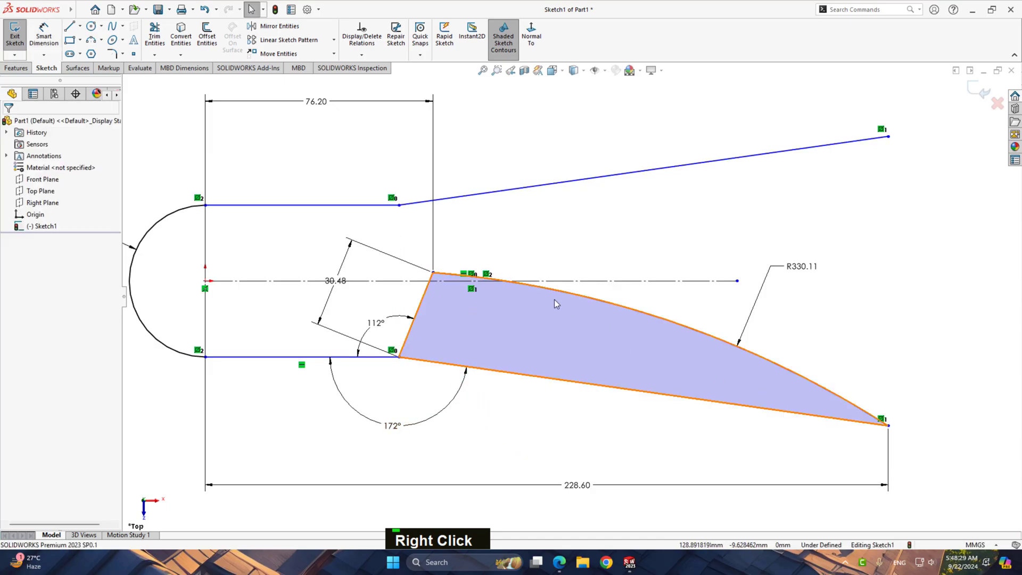
{"action": "left_click", "coordinate": [433, 272]}
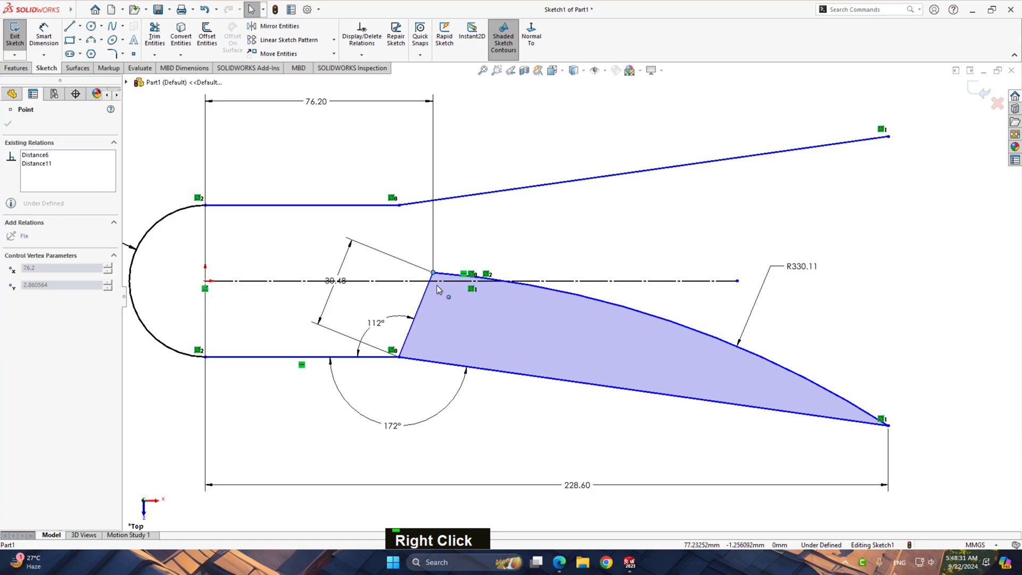
{"action": "left_click", "coordinate": [514, 431]}
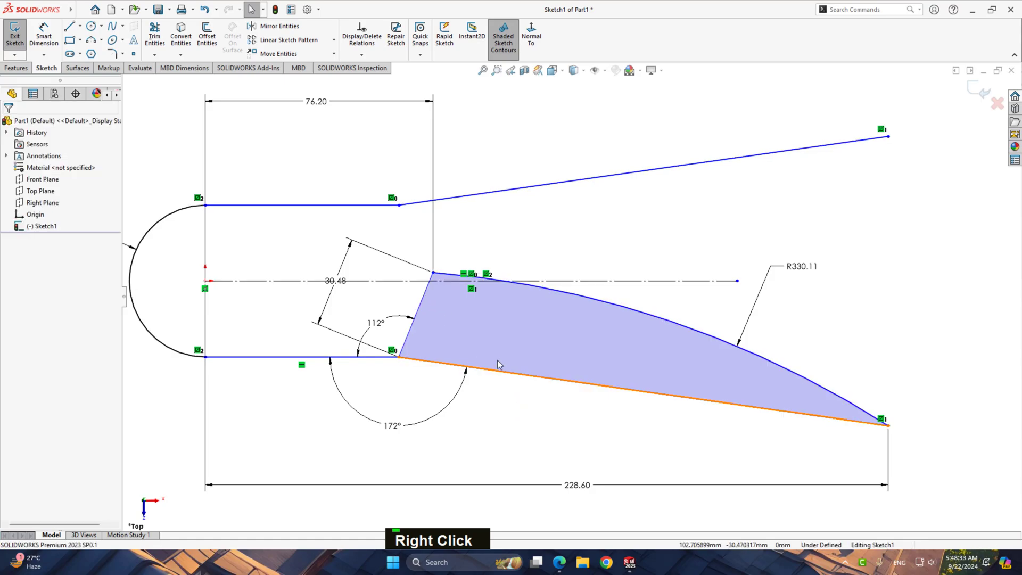
Mirror the short connecting line and the R330.11 arc about the horizontal centerline
{"action": "left_click", "coordinate": [420, 308]}
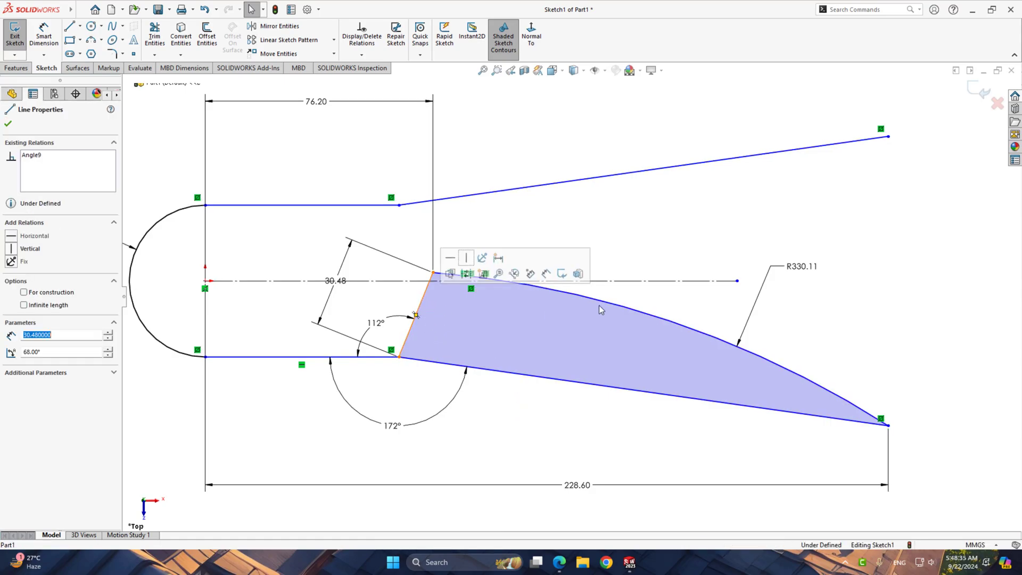
{"action": "left_click", "coordinate": [604, 302], "text": "shift"}
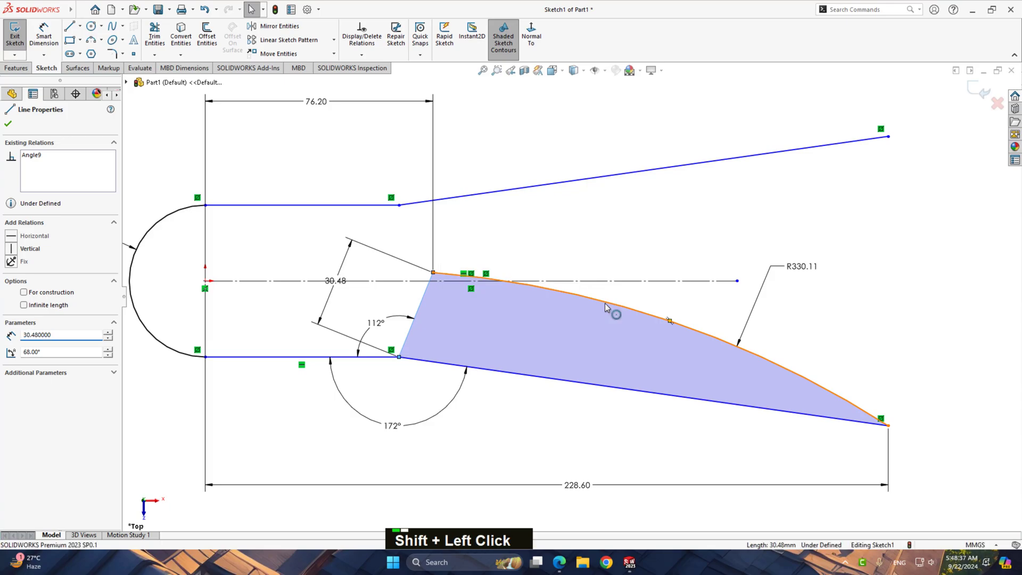
{"action": "left_click", "coordinate": [617, 284], "text": "shift"}
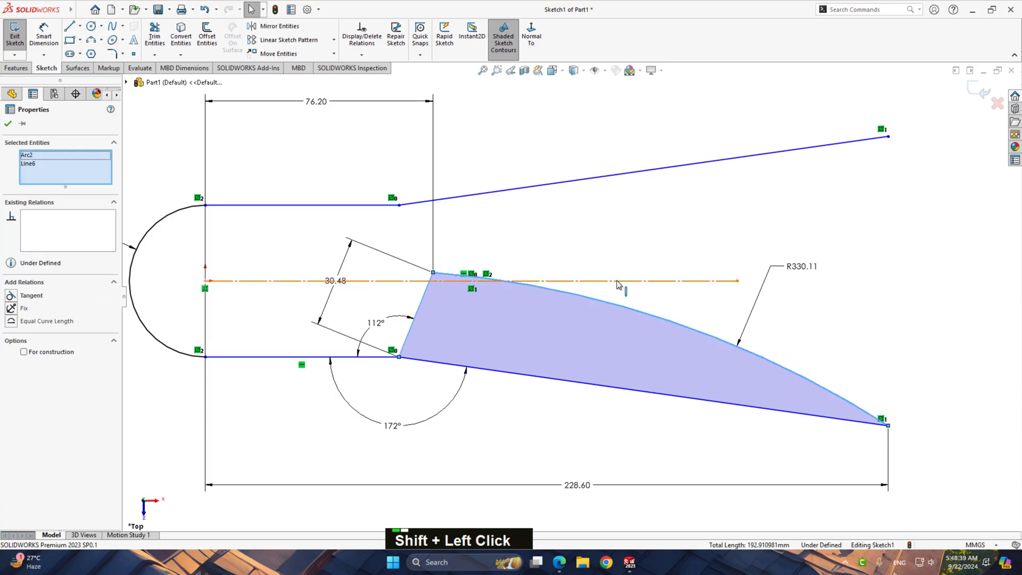
{"action": "left_click", "coordinate": [287, 26]}
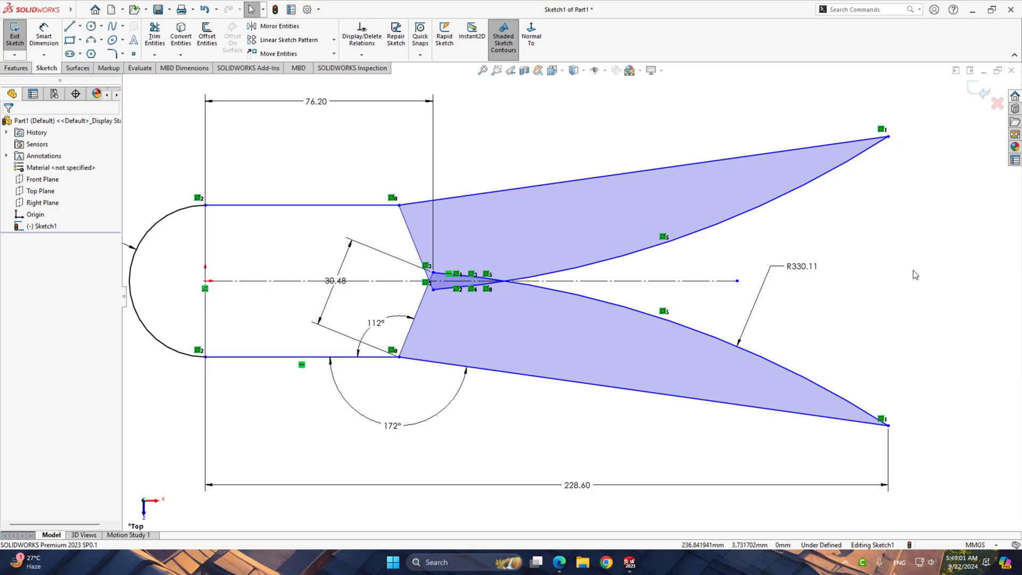
Offset the rounded end arc and its two adjoining horizontal lines inward by 5.08 mm as one chain
{"action": "left_click", "coordinate": [327, 206]}
{"action": "left_click", "coordinate": [160, 223], "text": "shift"}
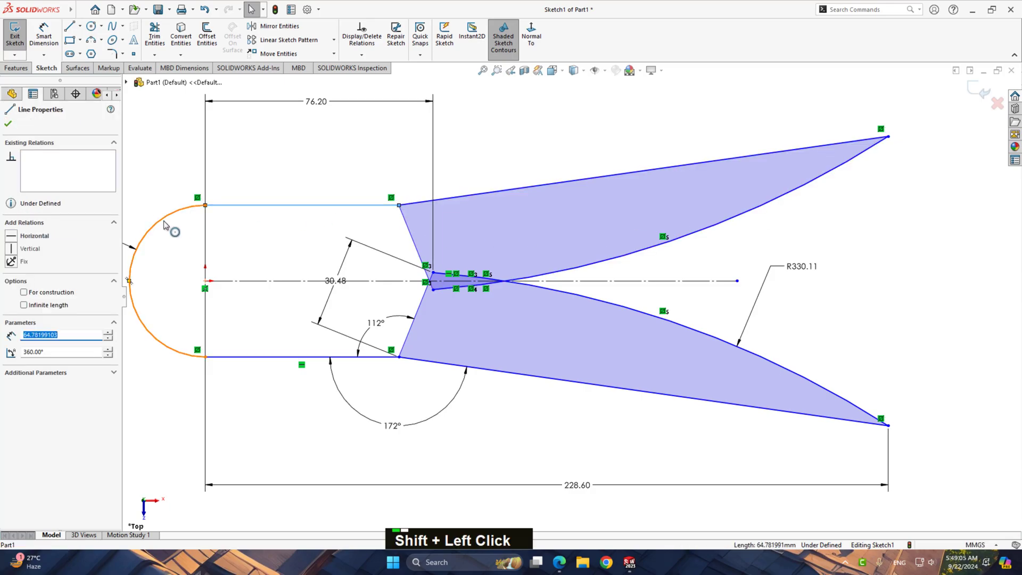
{"action": "left_click", "coordinate": [252, 357], "text": "shift"}
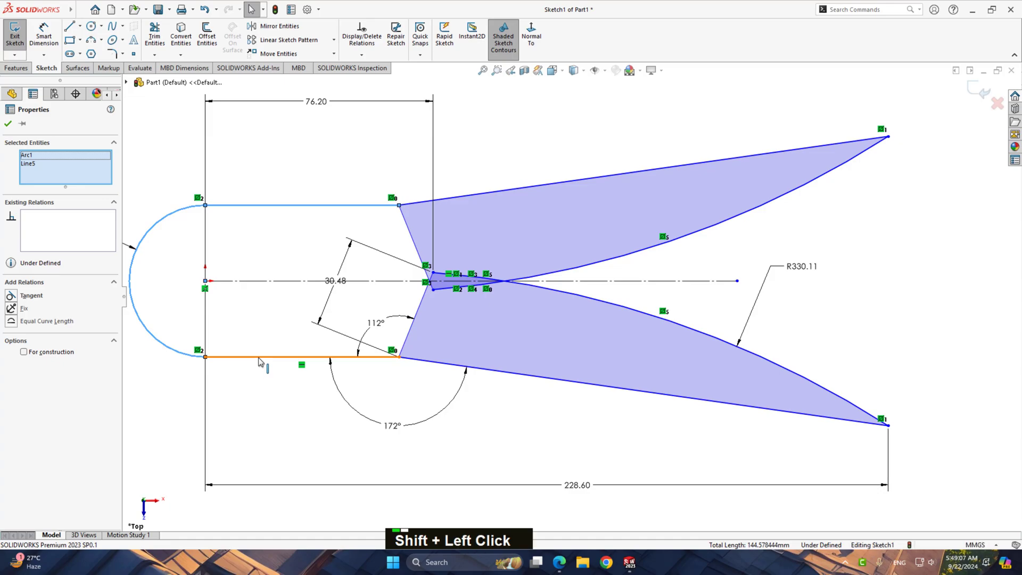
{"action": "left_click", "coordinate": [207, 38]}
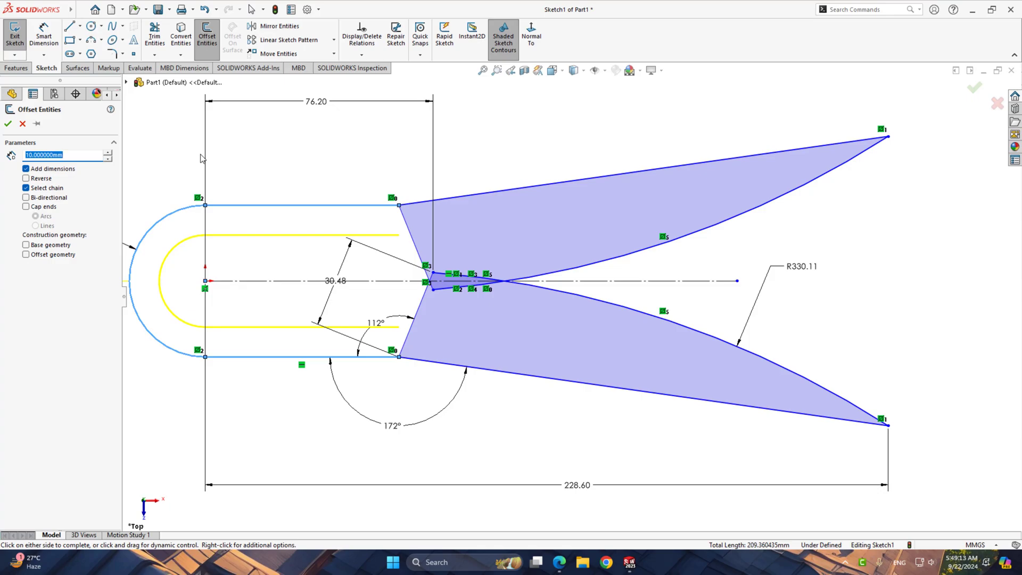
{"action": "type", "text": "5.08"}
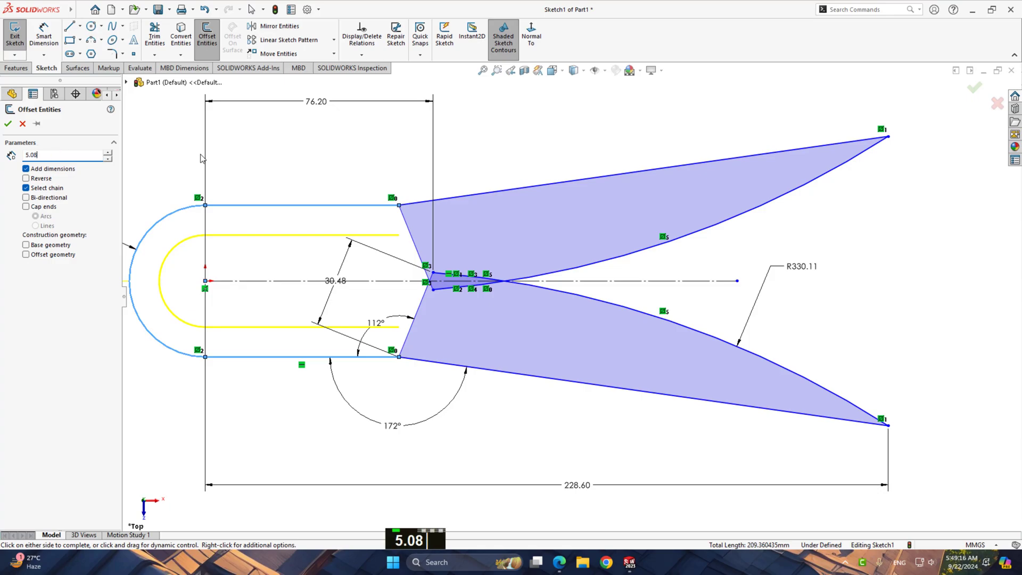
{"action": "key", "text": "Return"}
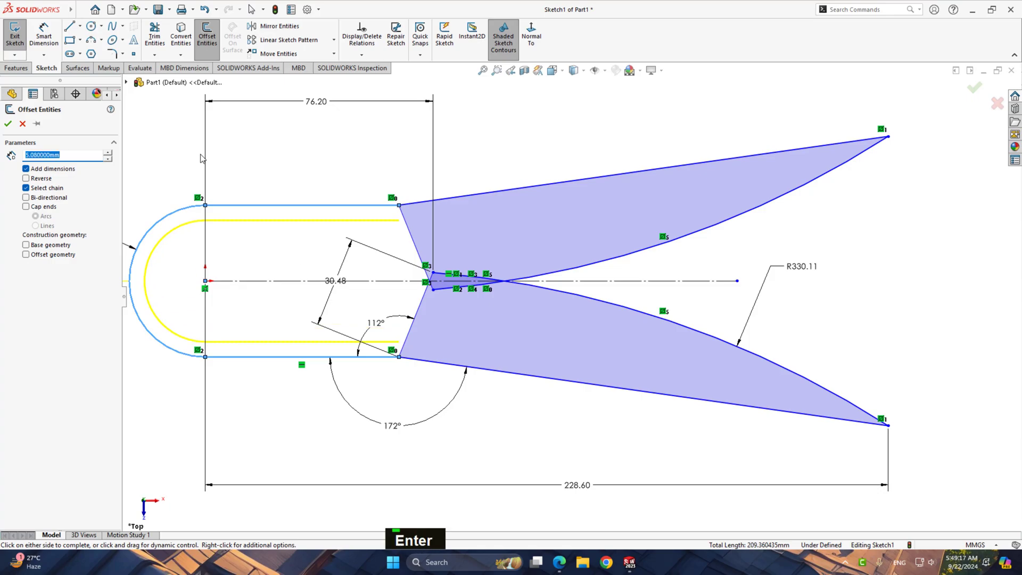
{"action": "left_click", "coordinate": [8, 123]}
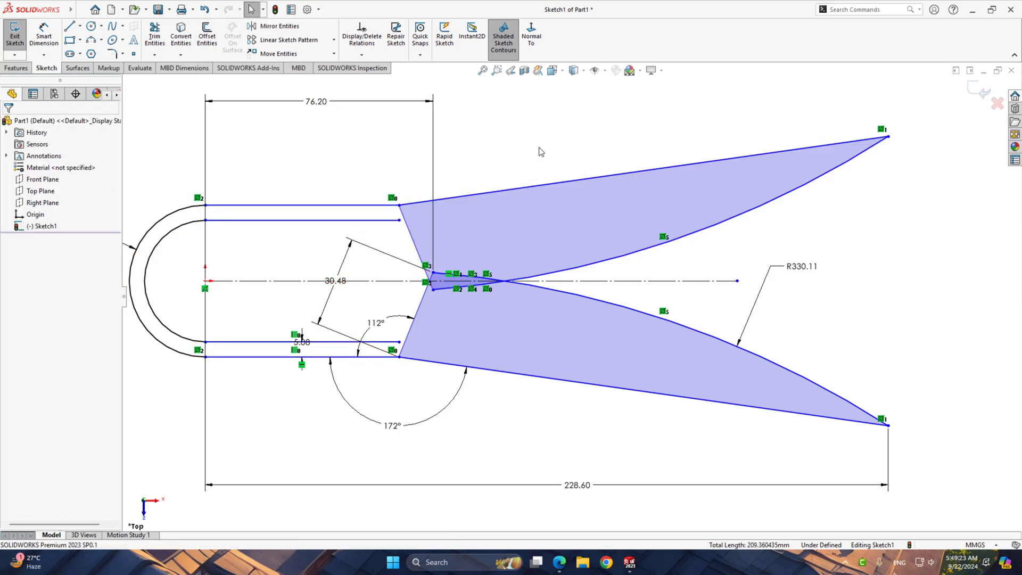
Draw a three-point arc of about 339 mm radius from the upper inner offset line's free end to the upper slanted line
{"action": "left_click", "coordinate": [91, 40]}
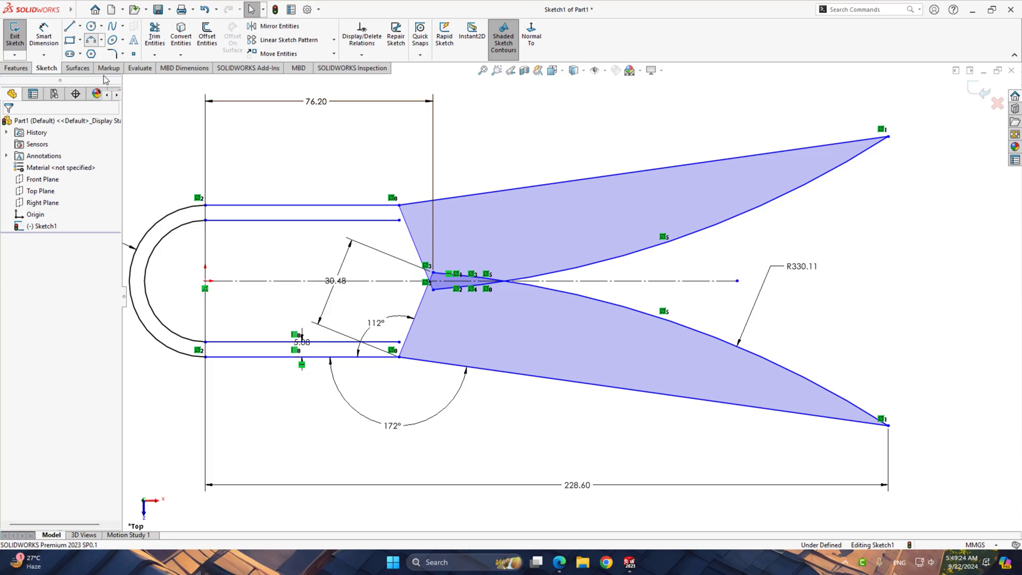
{"action": "left_click", "coordinate": [399, 220]}
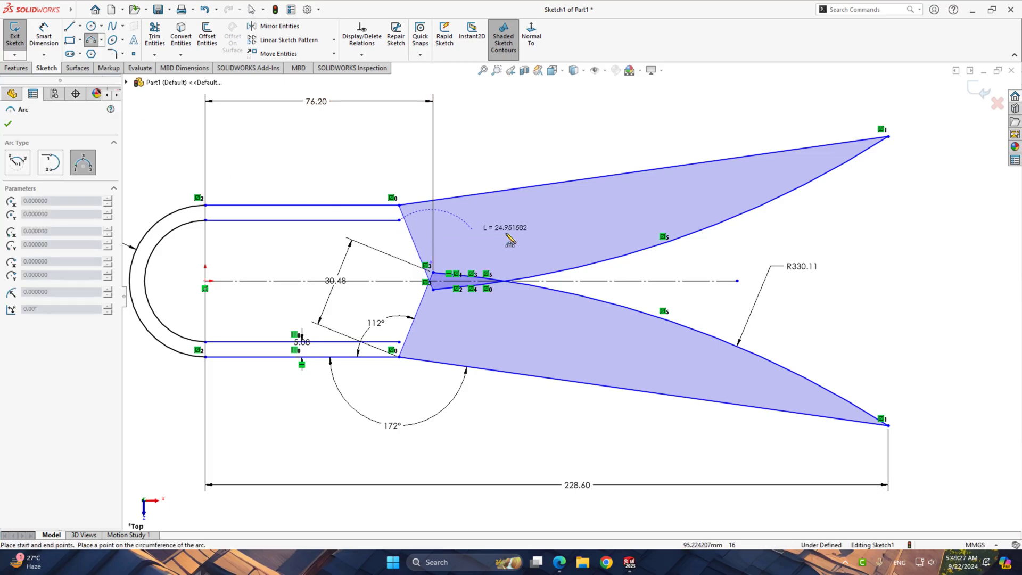
{"action": "left_click", "coordinate": [612, 175]}
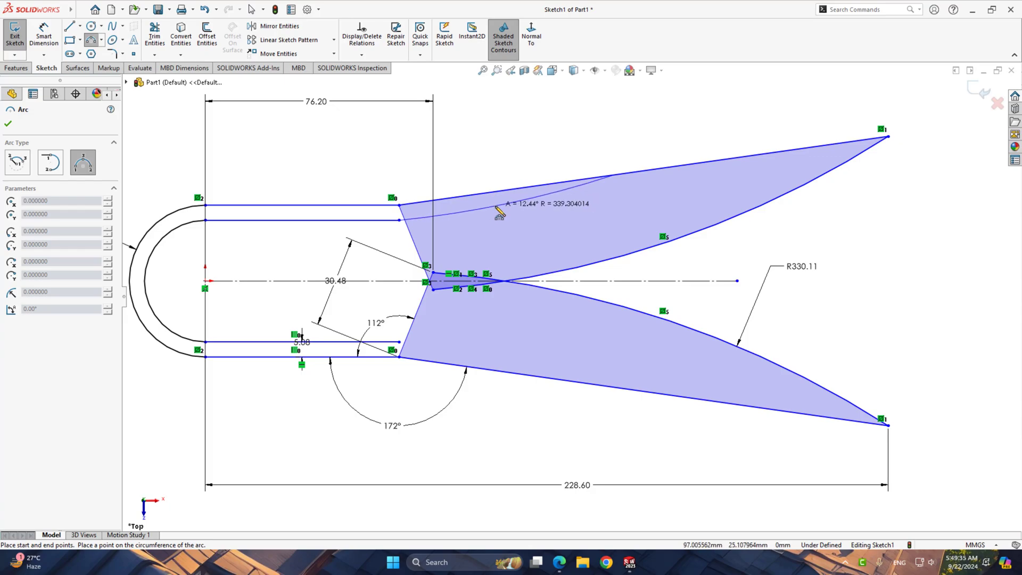
{"action": "left_click", "coordinate": [496, 207]}
{"action": "right_click", "coordinate": [529, 155]}
{"action": "left_click", "coordinate": [552, 148]}
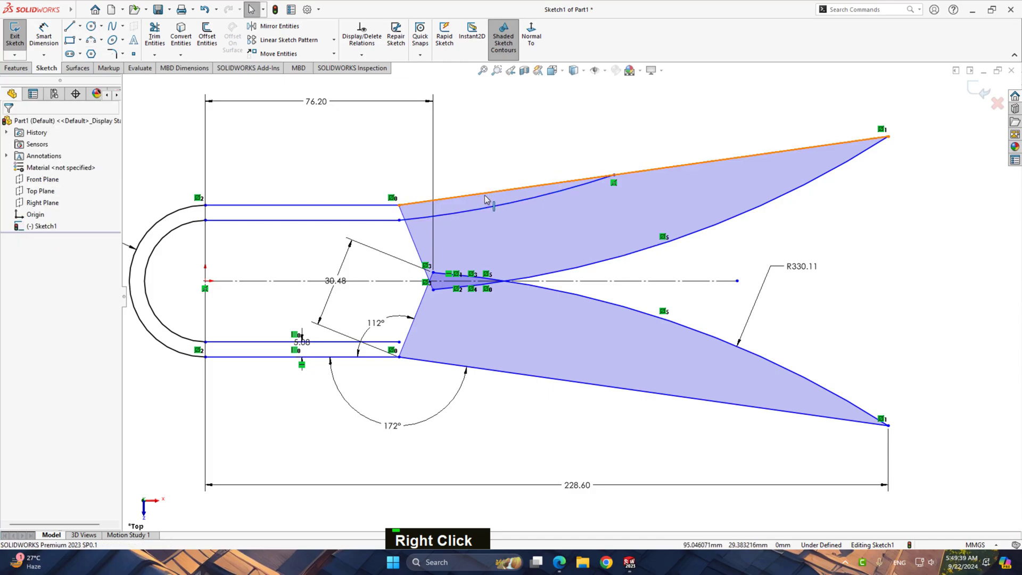
Make the new arc tangent to the upper inner offset line and move its free endpoint back along the upper slanted line
{"action": "left_click", "coordinate": [422, 217]}
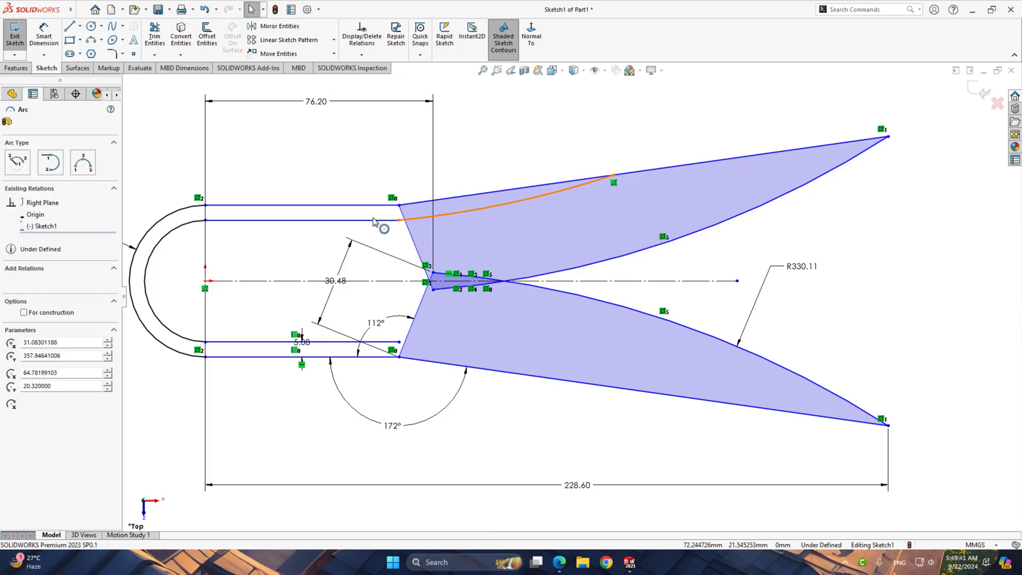
{"action": "left_click", "coordinate": [373, 220], "text": "shift"}
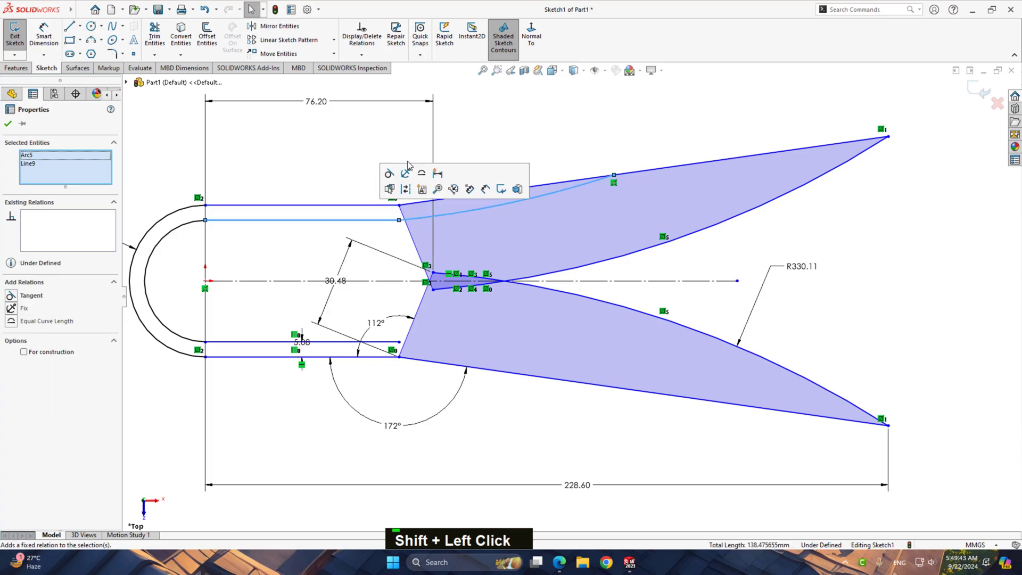
{"action": "left_click", "coordinate": [389, 173]}
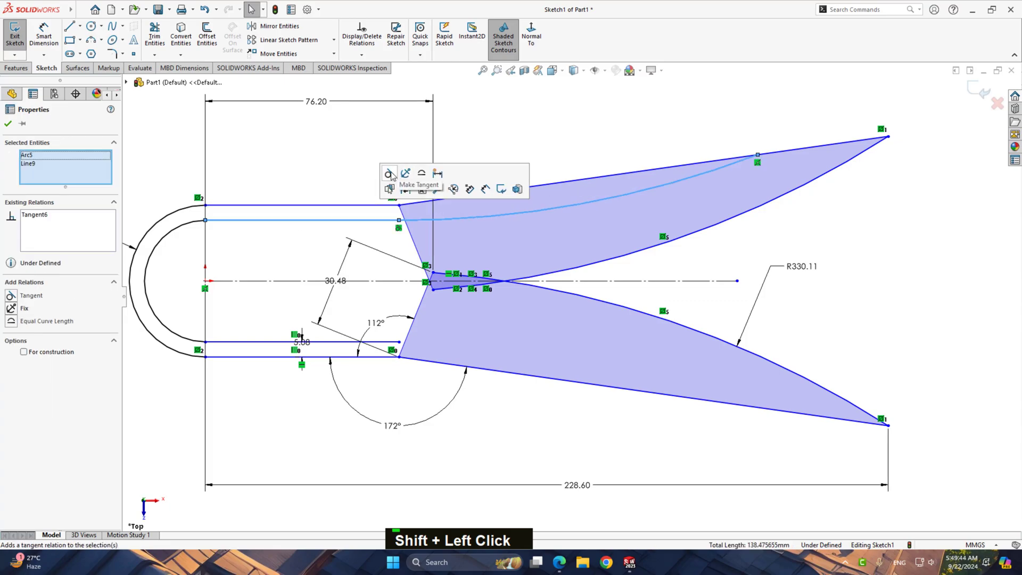
{"action": "left_click", "coordinate": [318, 151]}
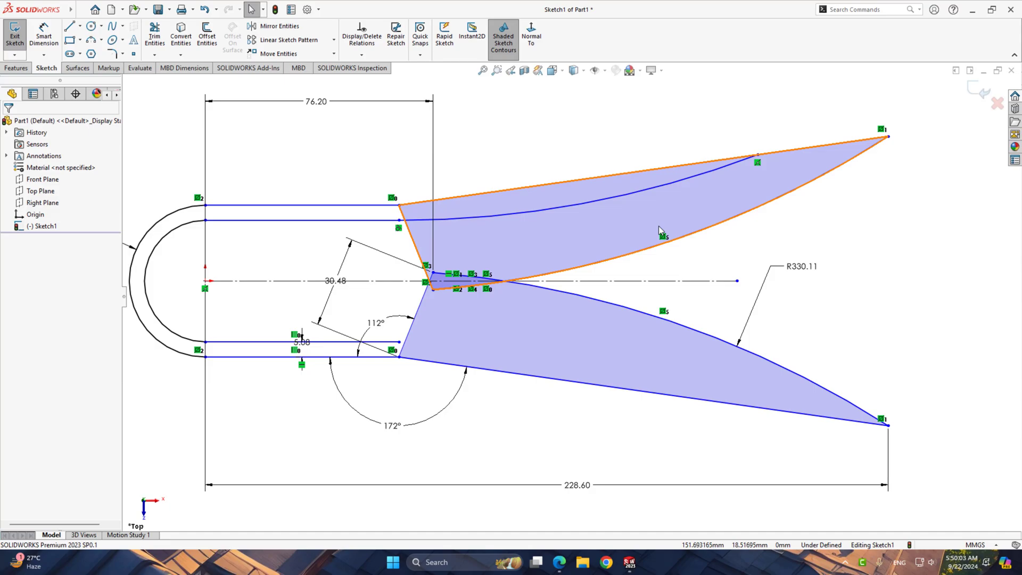
{"action": "left_click_drag", "start_coordinate": [757, 155], "coordinate": [607, 192]}
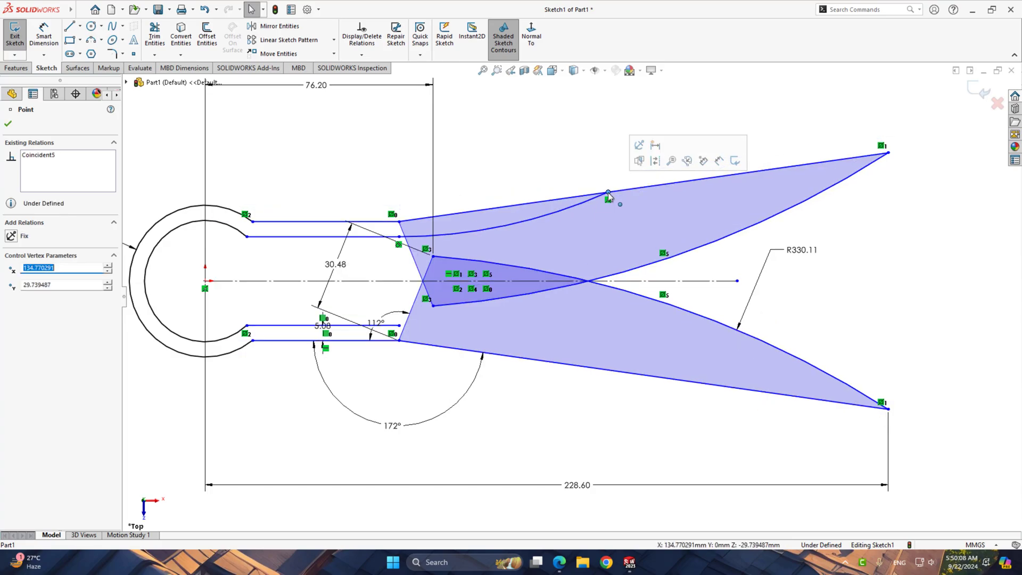
{"action": "left_click", "coordinate": [331, 165]}
Add a tangent relation between the upper outer horizontal line and the outer rounded end arc
{"action": "left_click", "coordinate": [279, 222]}
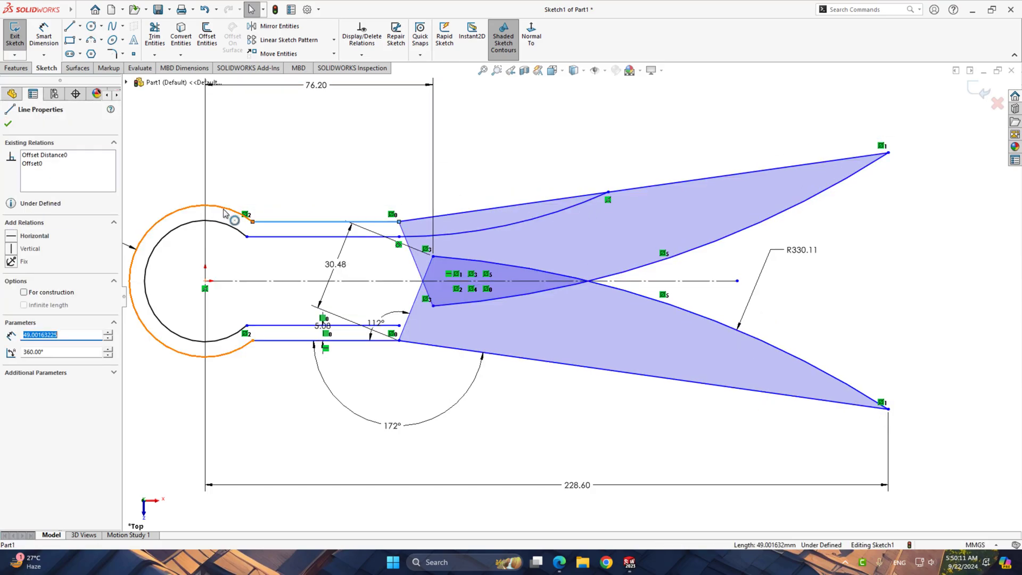
{"action": "left_click", "coordinate": [224, 212], "text": "shift"}
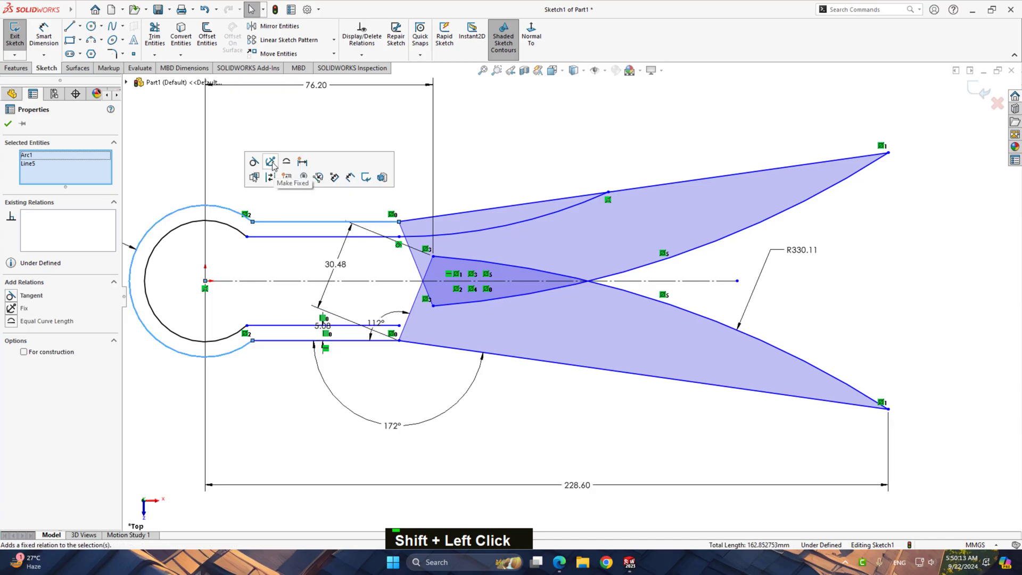
{"action": "left_click", "coordinate": [254, 161]}
{"action": "left_click", "coordinate": [273, 255]}
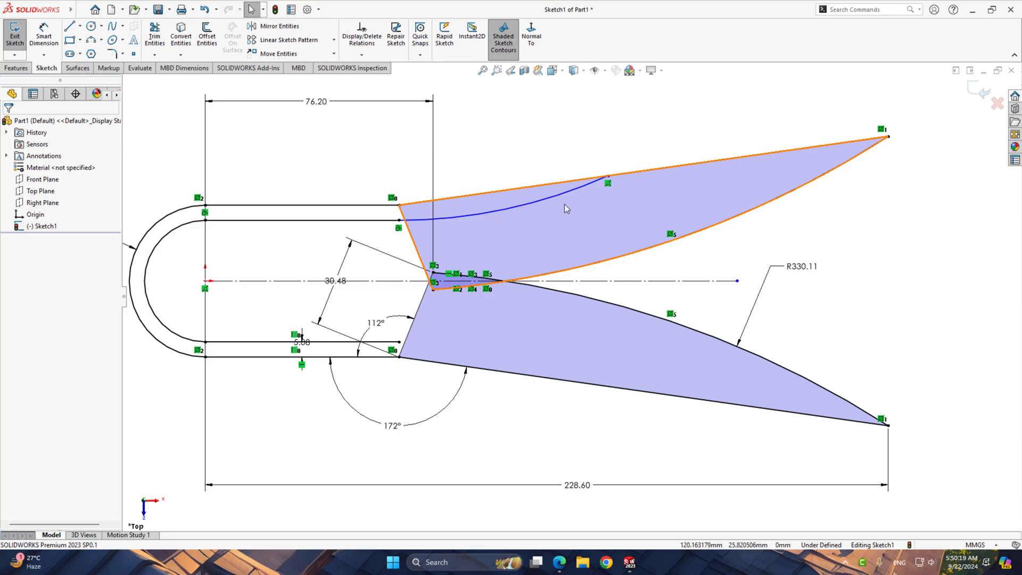
Dimension the arc between the upper inner offset line and the upper slanted line with a radius of 150 mm
{"action": "right_click_drag", "start_coordinate": [881, 232], "coordinate": [884, 194]}
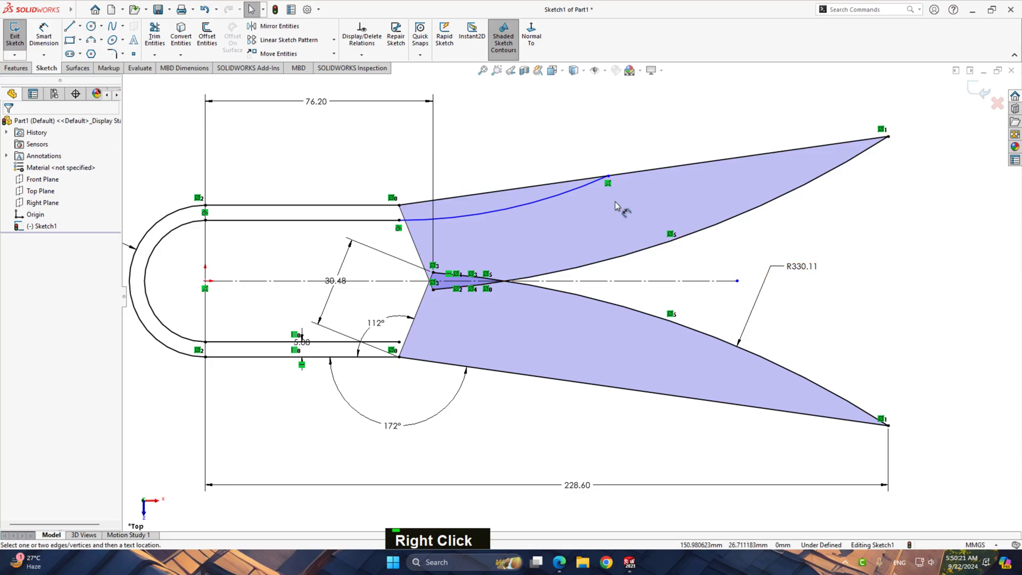
{"action": "left_click", "coordinate": [549, 196]}
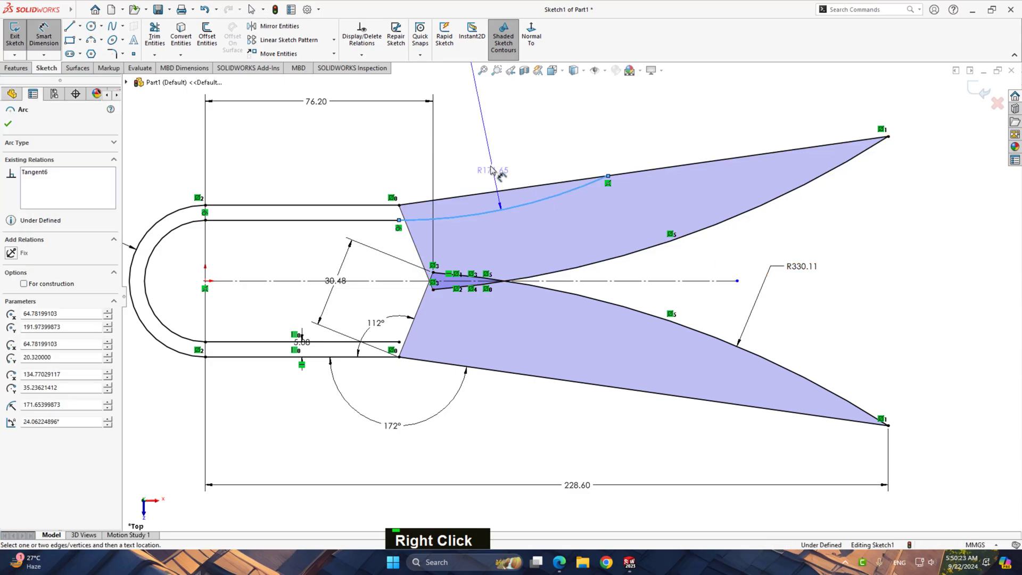
{"action": "left_click", "coordinate": [532, 164]}
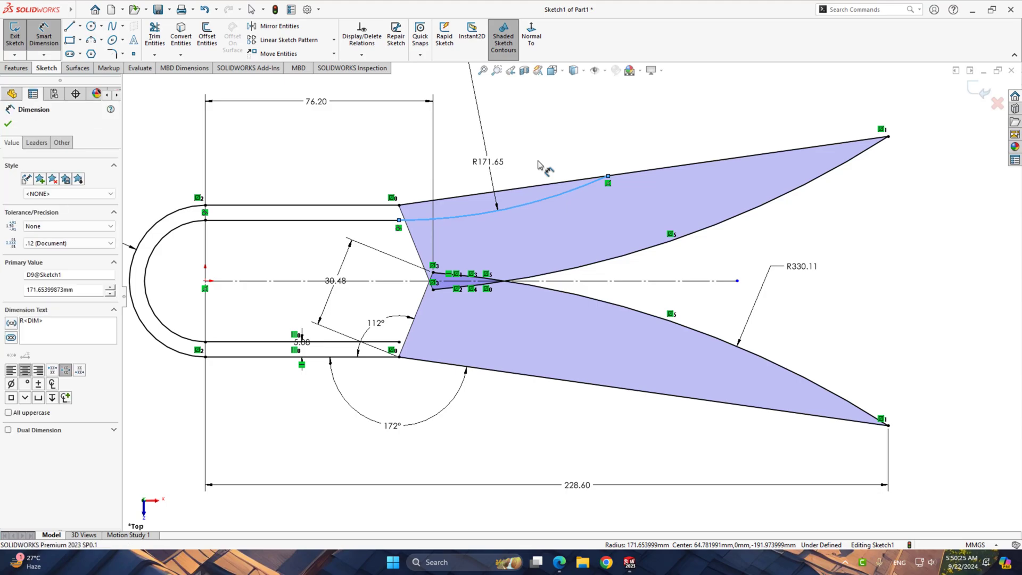
{"action": "type", "text": "150"}
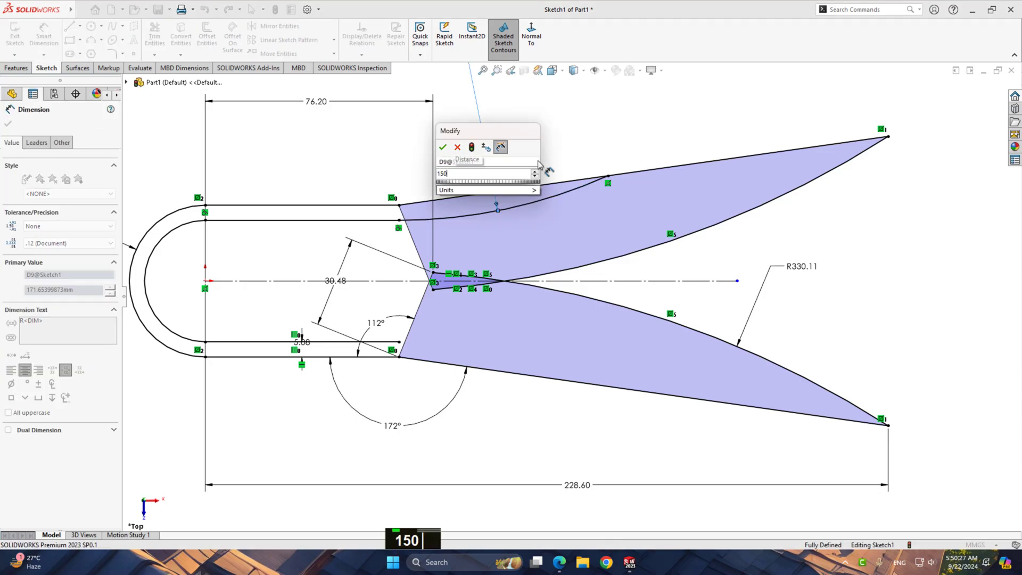
{"action": "key", "text": "Return"}
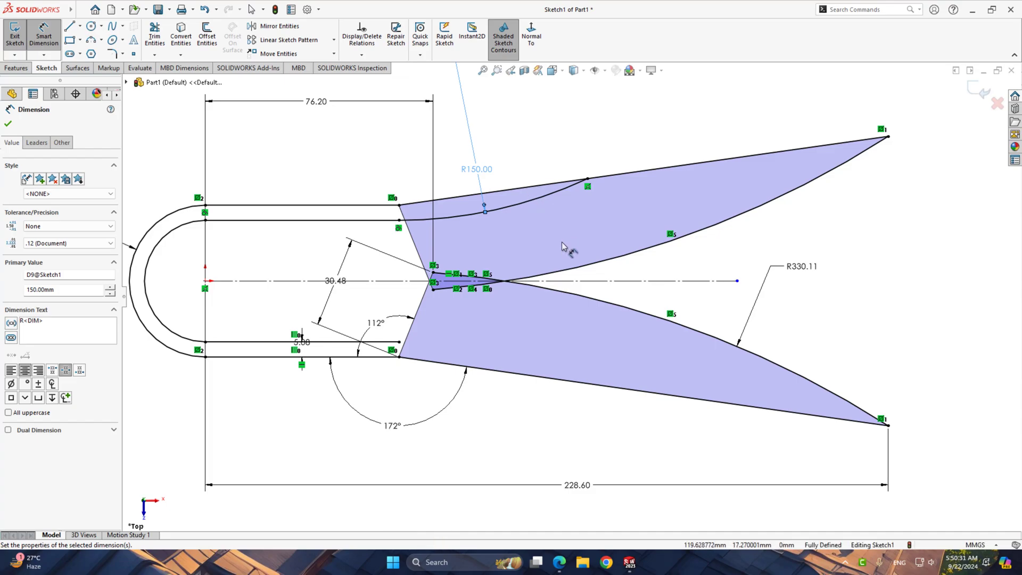
{"action": "right_click", "coordinate": [889, 246]}
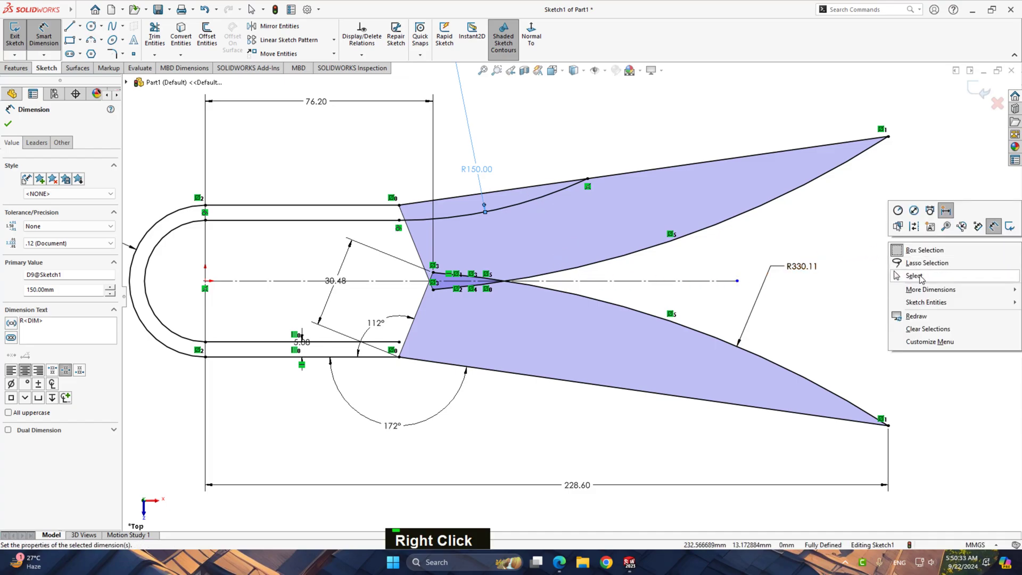
{"action": "left_click", "coordinate": [915, 276]}
Mirror the R150 arc about the horizontal centerline
{"action": "left_click", "coordinate": [463, 216]}
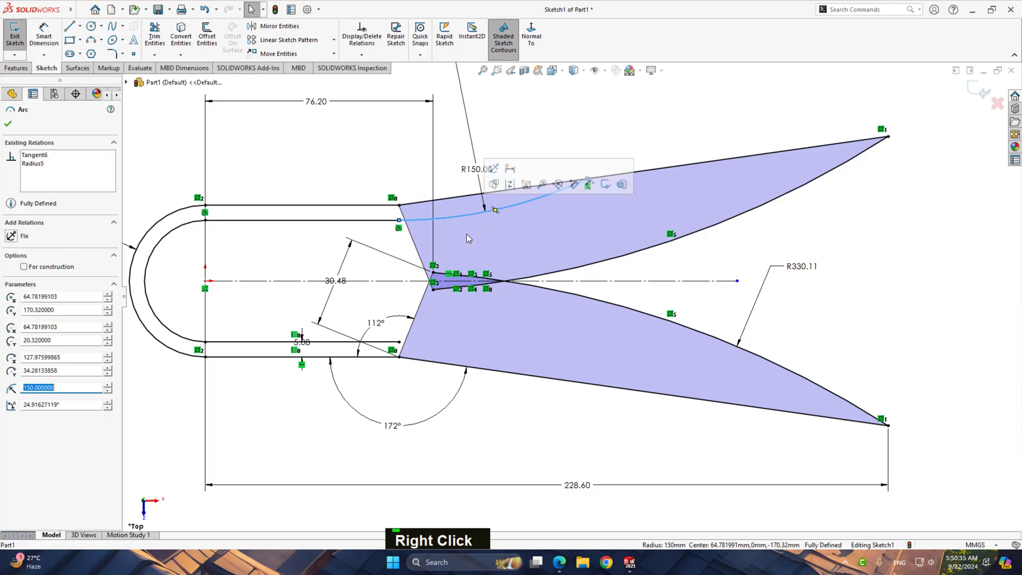
{"action": "left_click", "coordinate": [629, 280], "text": "ctrl"}
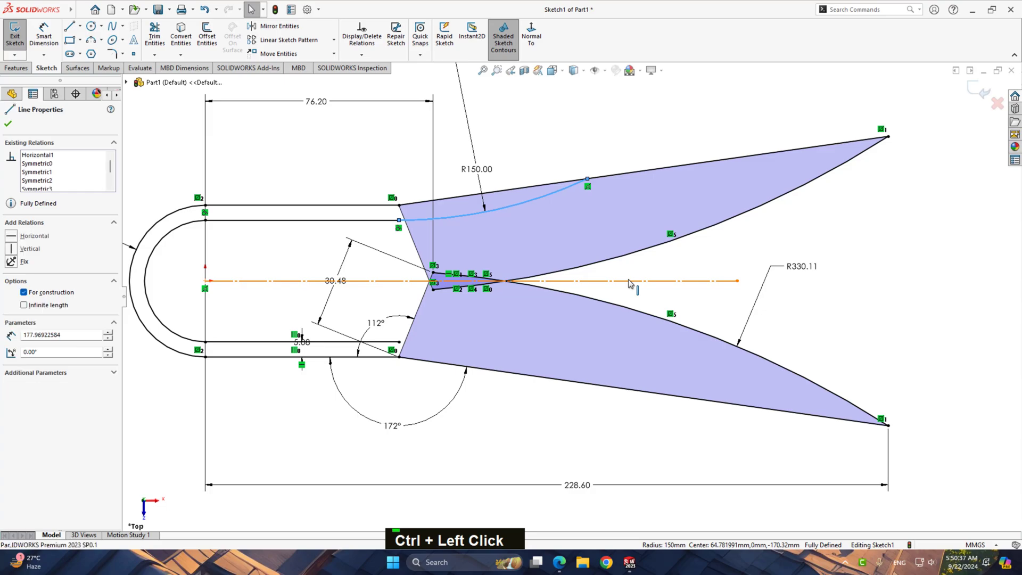
{"action": "left_click", "coordinate": [276, 26]}
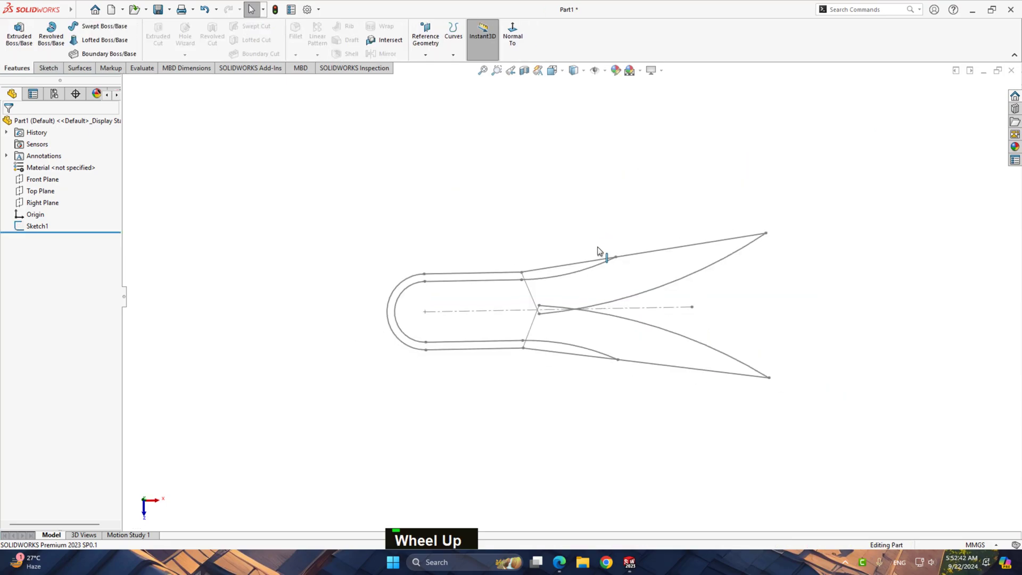
Leave the finished profile sketch and start a new sketch on the Top Plane
{"action": "scroll", "coordinate": [857, 294], "scroll_direction": "down", "scroll_amount": 2}
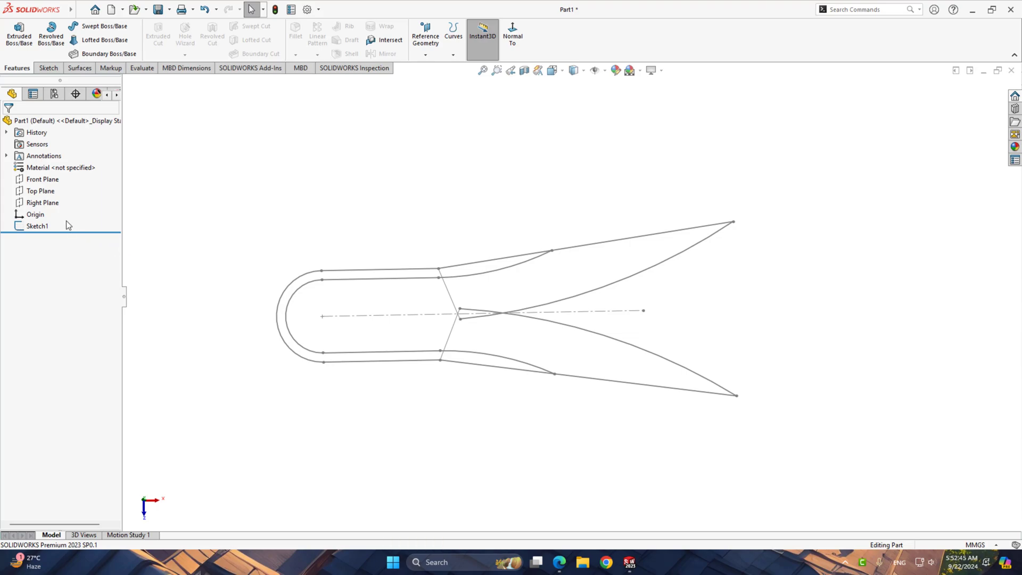
{"action": "left_click", "coordinate": [32, 202]}
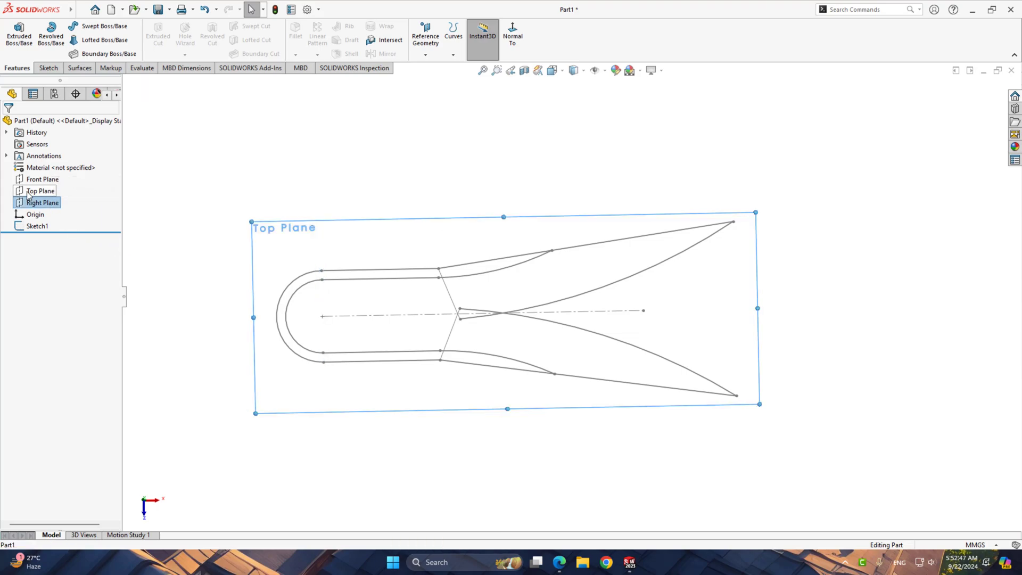
{"action": "left_click", "coordinate": [40, 191]}
{"action": "left_click", "coordinate": [42, 178]}
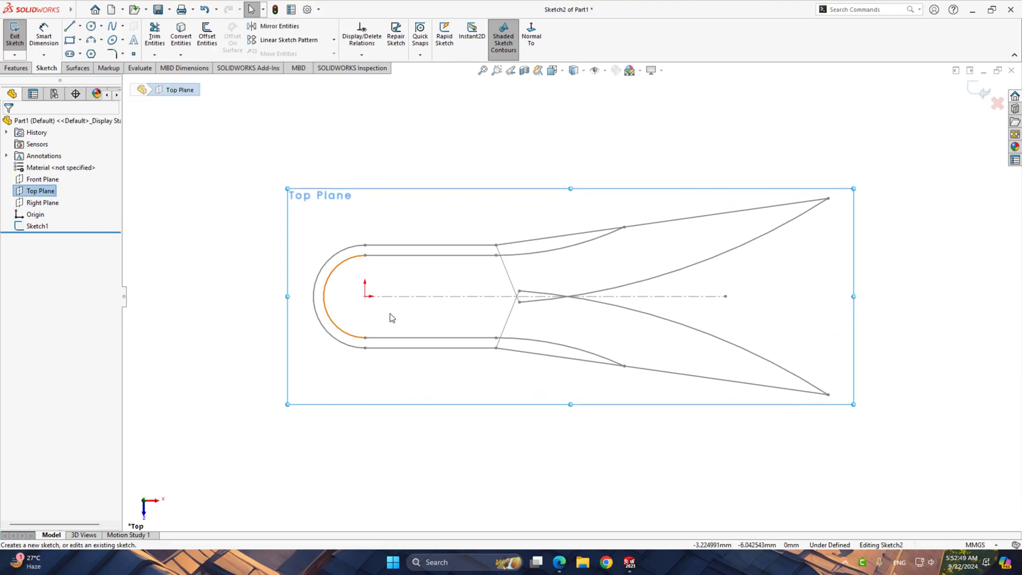
Convert Sketch1's inner chain with its R150 arcs, the outer rounded chain and both slanted outer lines into the new sketch
{"action": "right_click", "coordinate": [416, 261]}
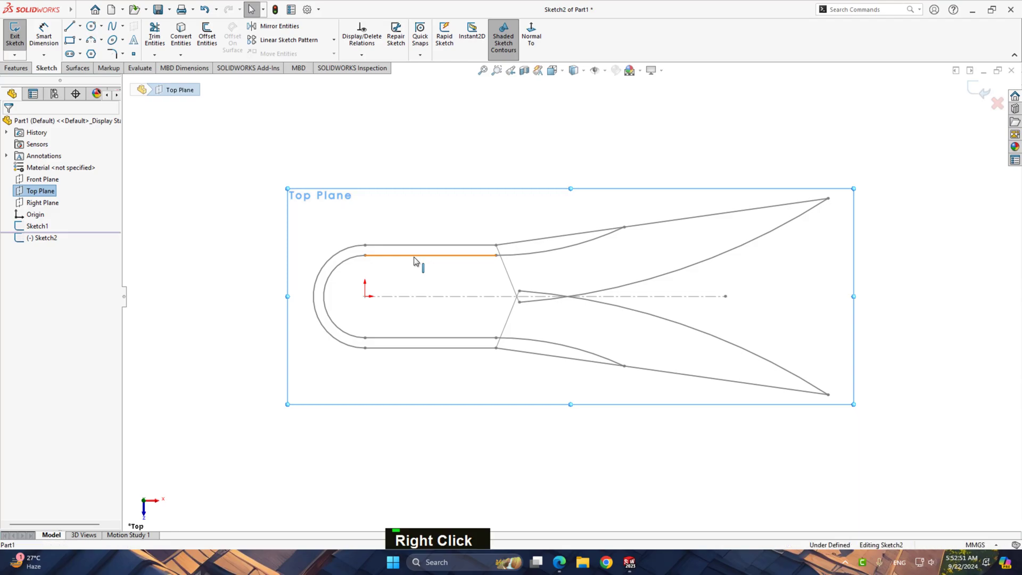
{"action": "left_click", "coordinate": [469, 274]}
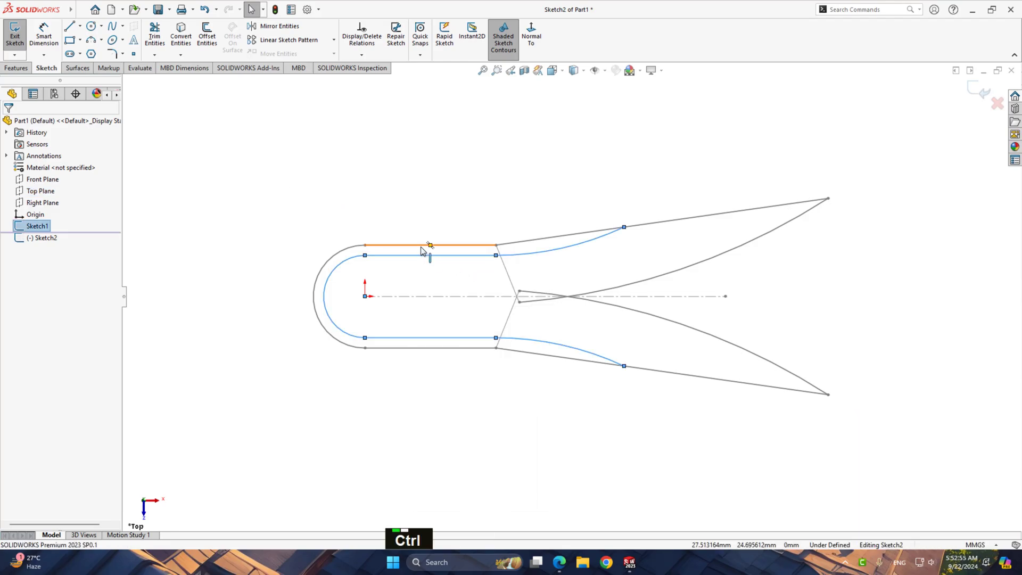
{"action": "right_click", "coordinate": [423, 251], "text": "ctrl"}
{"action": "left_click", "coordinate": [463, 265], "text": "ctrl"}
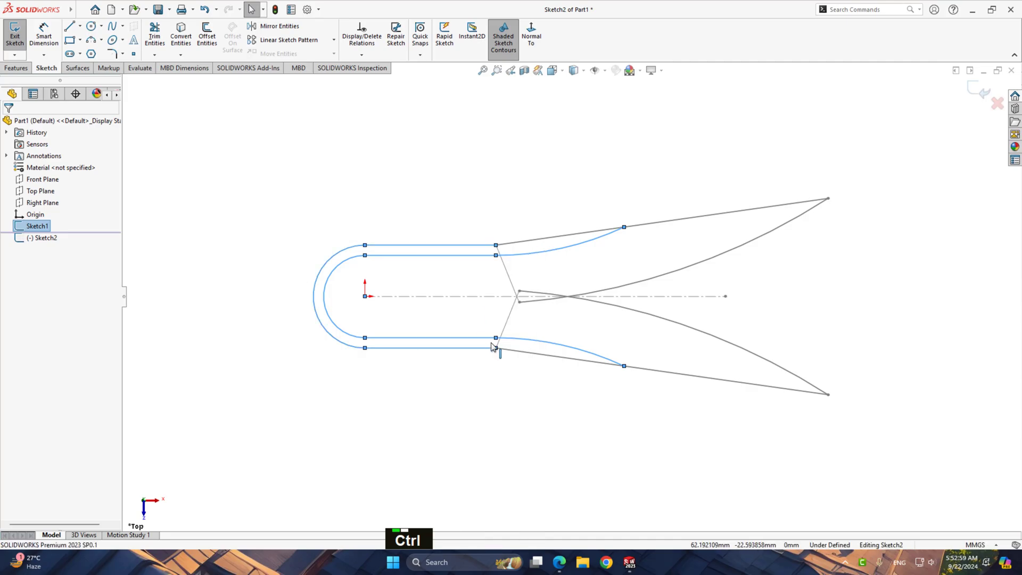
{"action": "left_click", "coordinate": [528, 356], "text": "ctrl"}
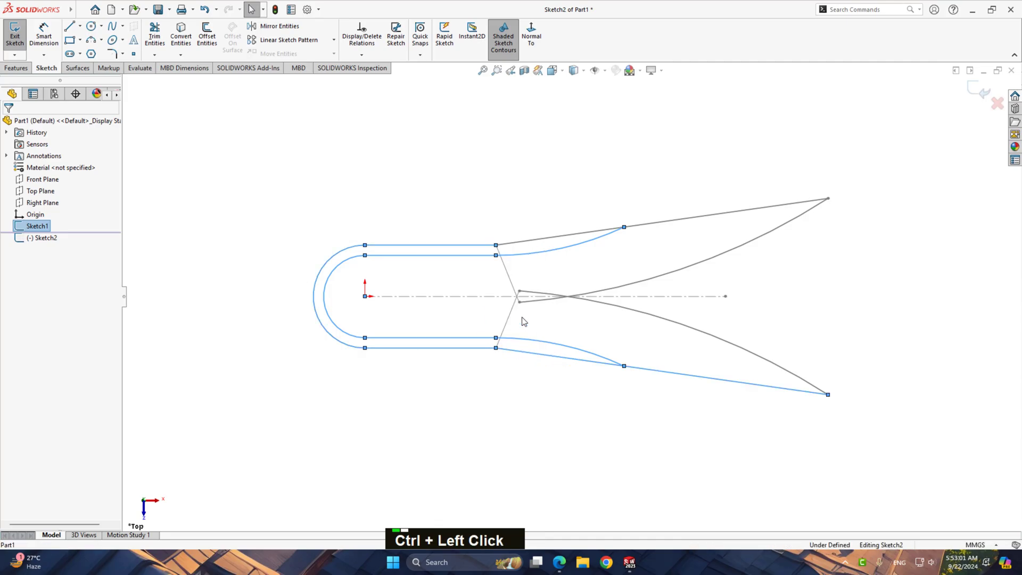
{"action": "left_click", "coordinate": [532, 245], "text": "ctrl"}
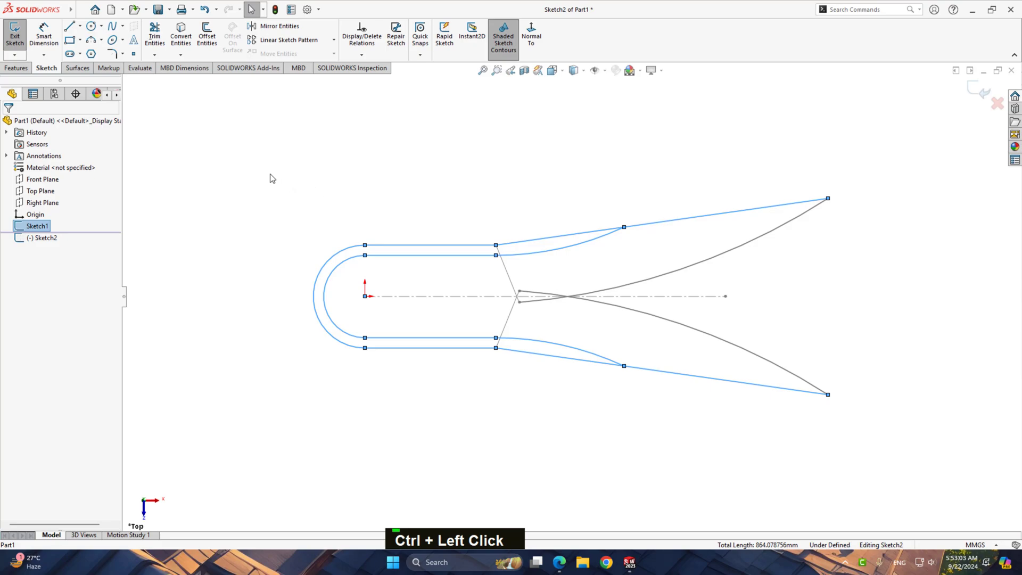
{"action": "left_click", "coordinate": [181, 34]}
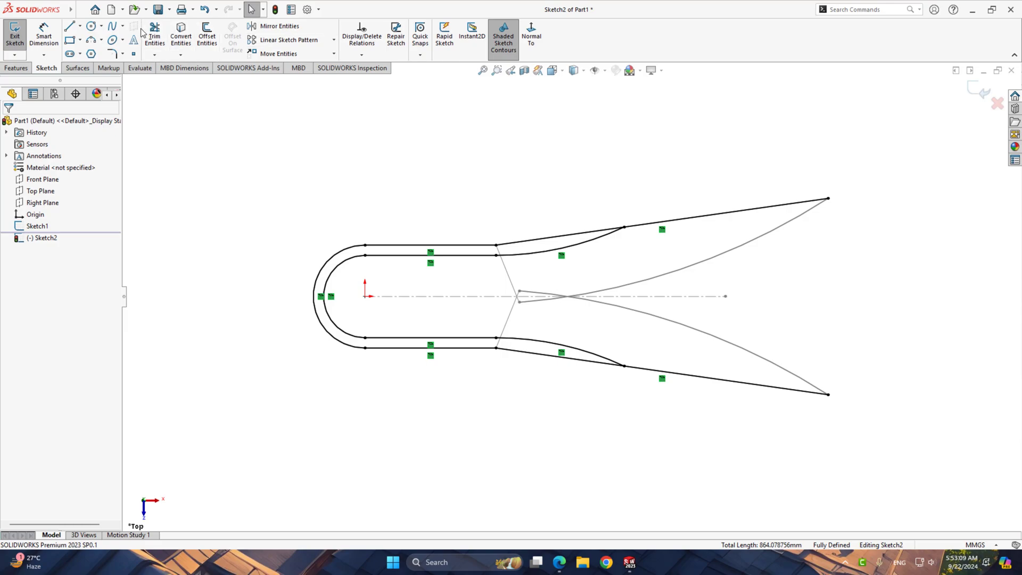
{"action": "left_click", "coordinate": [181, 35]}
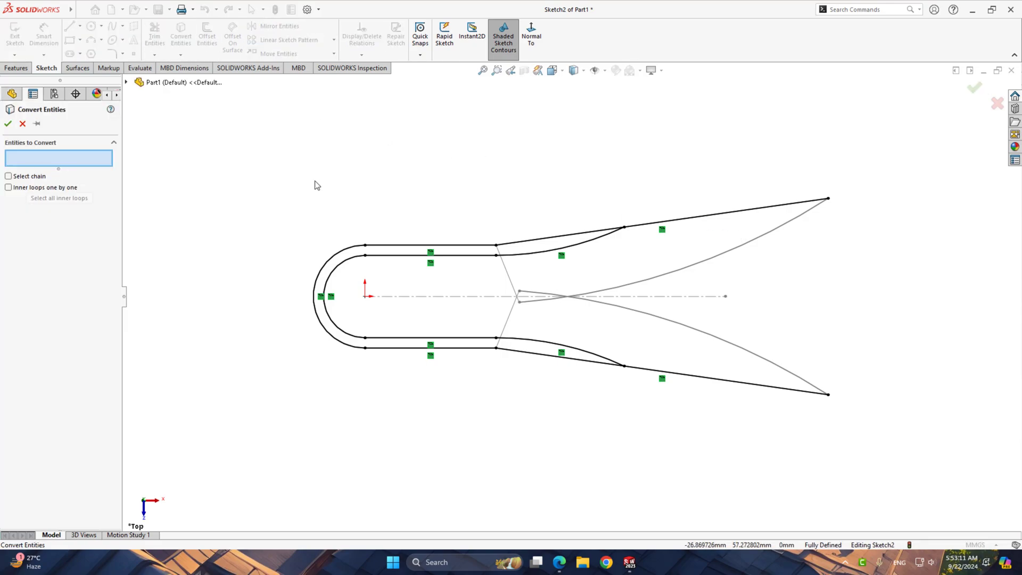
{"action": "left_click", "coordinate": [23, 124]}
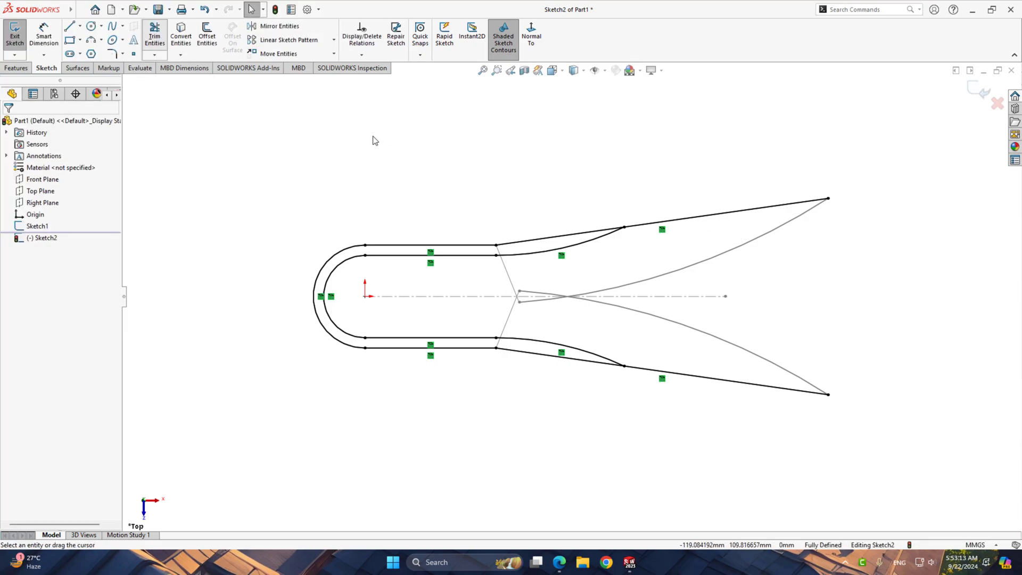
Power-trim the portions of both converted slanted lines that extend beyond the R150 arcs' endpoints
{"action": "left_click", "coordinate": [154, 35]}
{"action": "left_click_drag", "start_coordinate": [729, 345], "coordinate": [707, 410]}
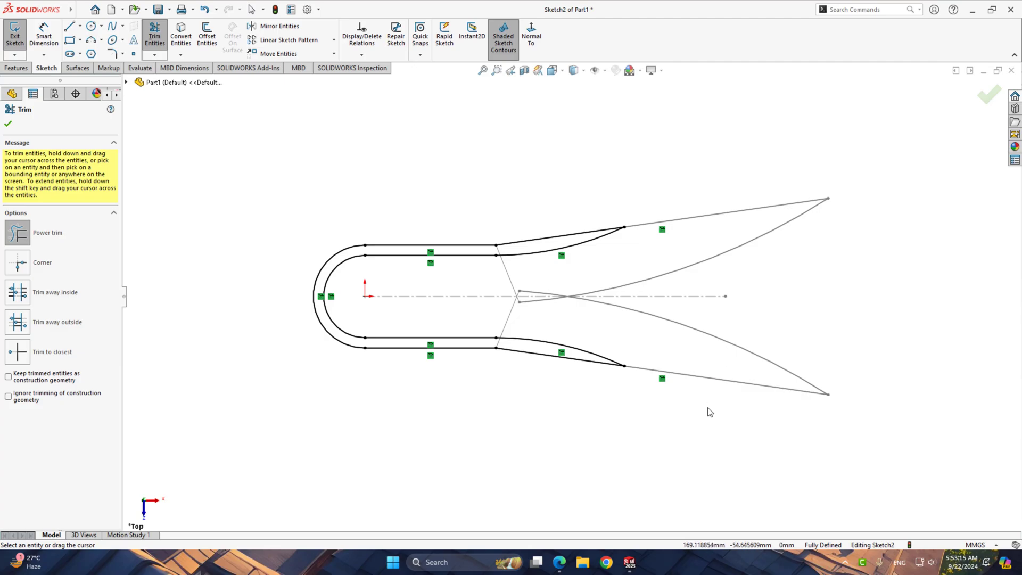
{"action": "left_click", "coordinate": [7, 124]}
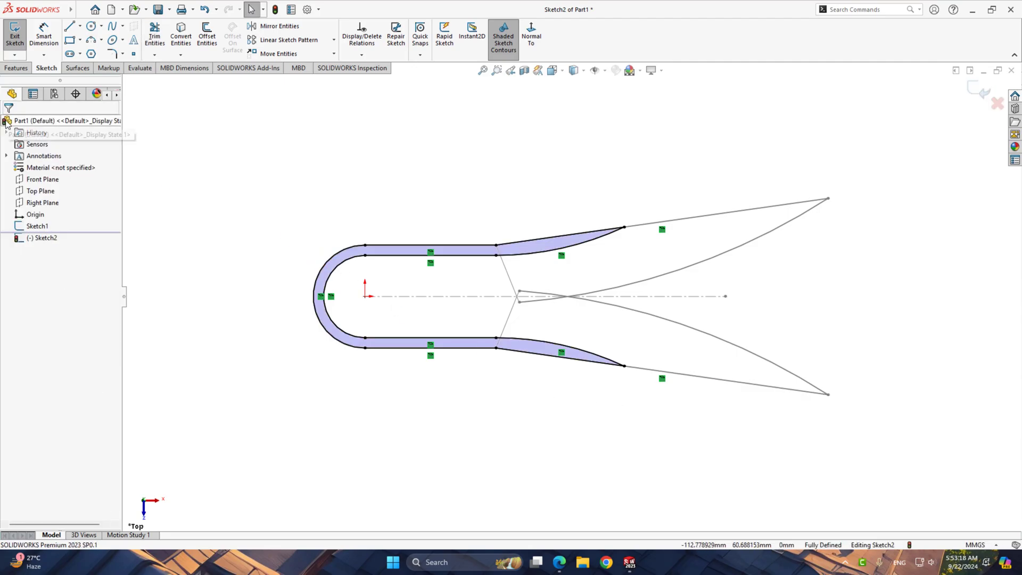
Extrude the closed U-shaped handle profile 10.16 mm using the Mid Plane end condition
{"action": "double_click", "coordinate": [21, 68]}
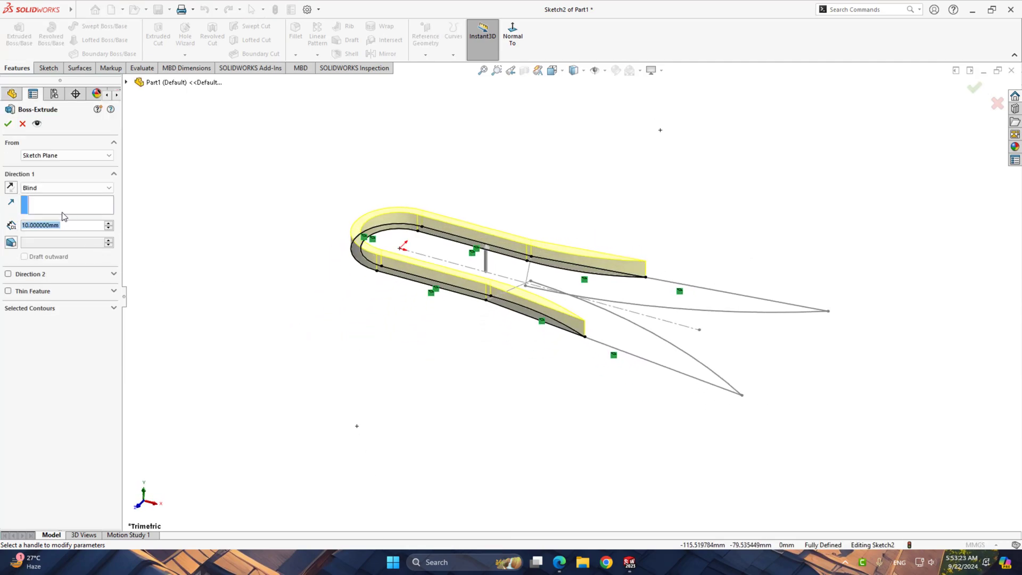
{"action": "left_click", "coordinate": [64, 187]}
{"action": "left_click", "coordinate": [56, 233]}
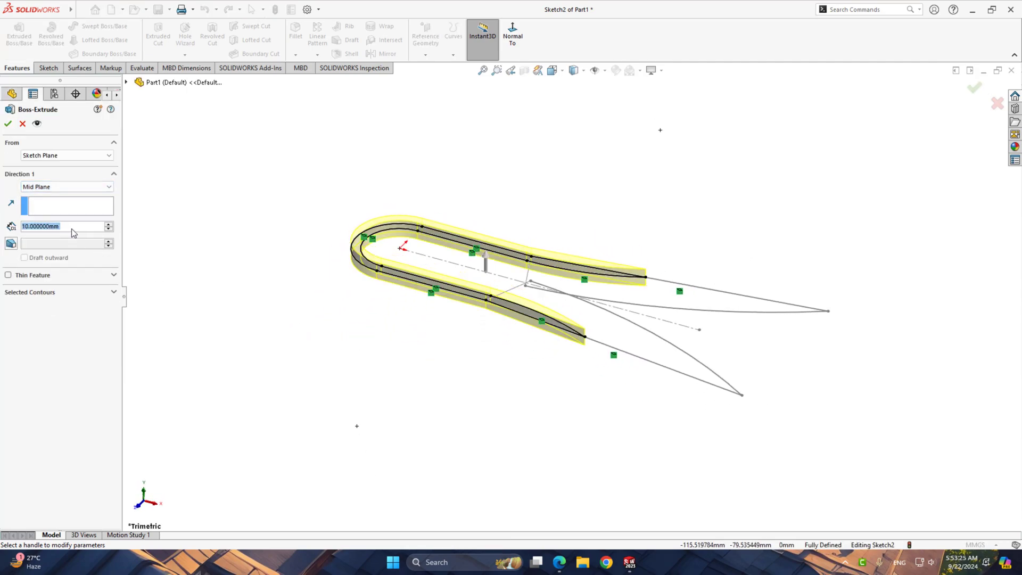
{"action": "type", "text": "10.16"}
{"action": "key", "text": "Return"}
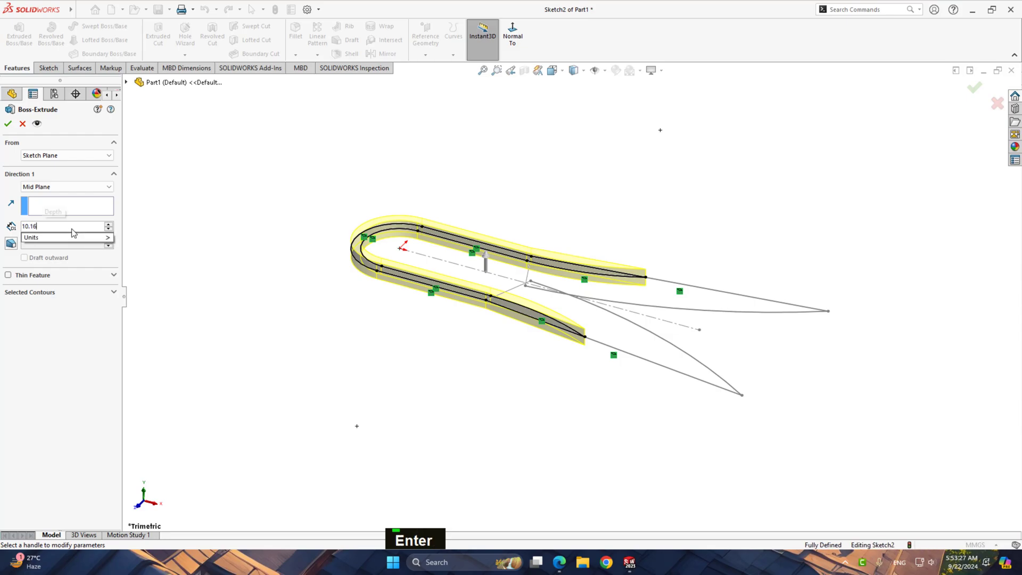
{"action": "left_click", "coordinate": [6, 126]}
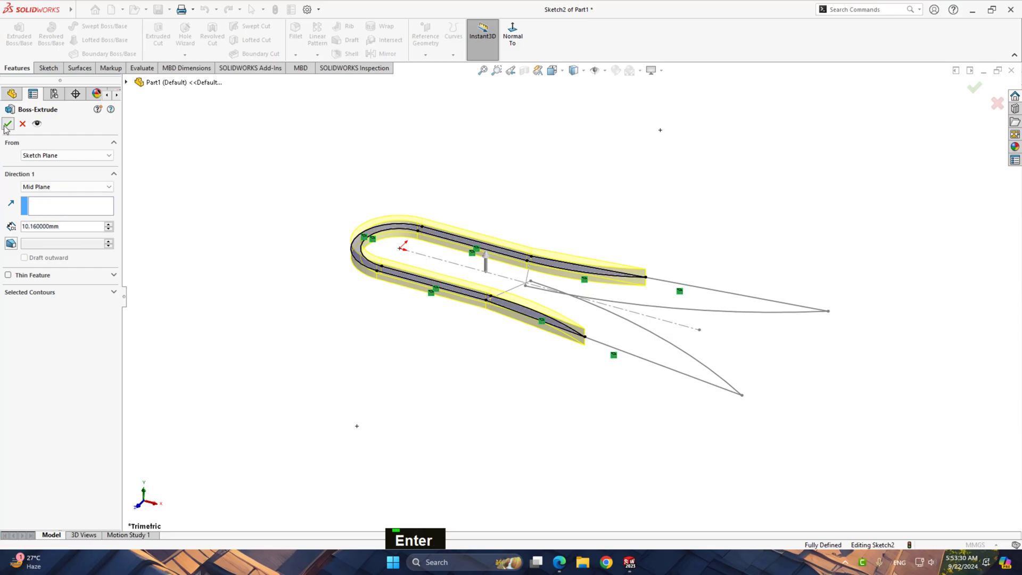
{"action": "left_click", "coordinate": [318, 300]}
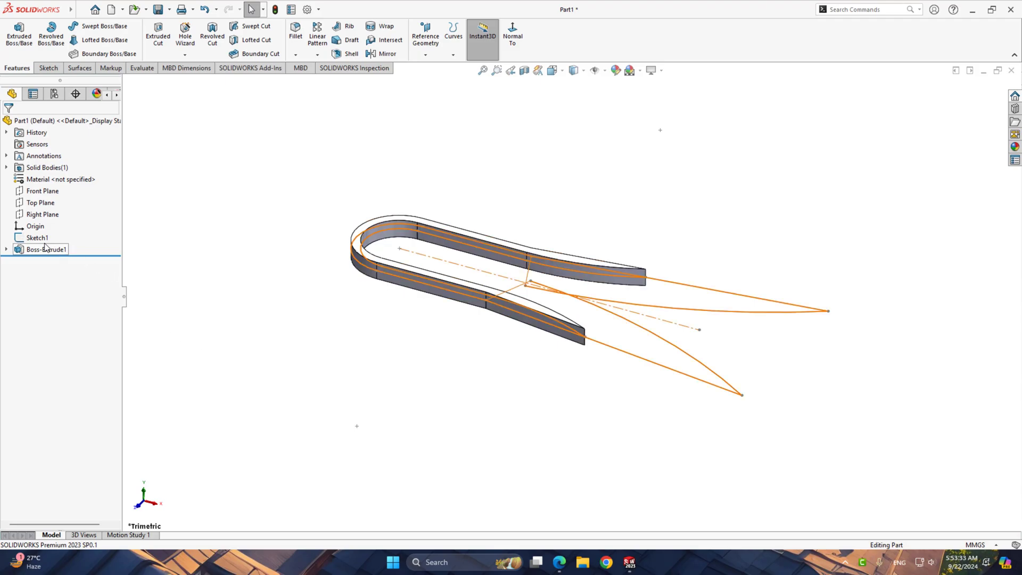
Start another new sketch on the Top Plane
{"action": "left_click", "coordinate": [38, 212]}
{"action": "left_click", "coordinate": [33, 203]}
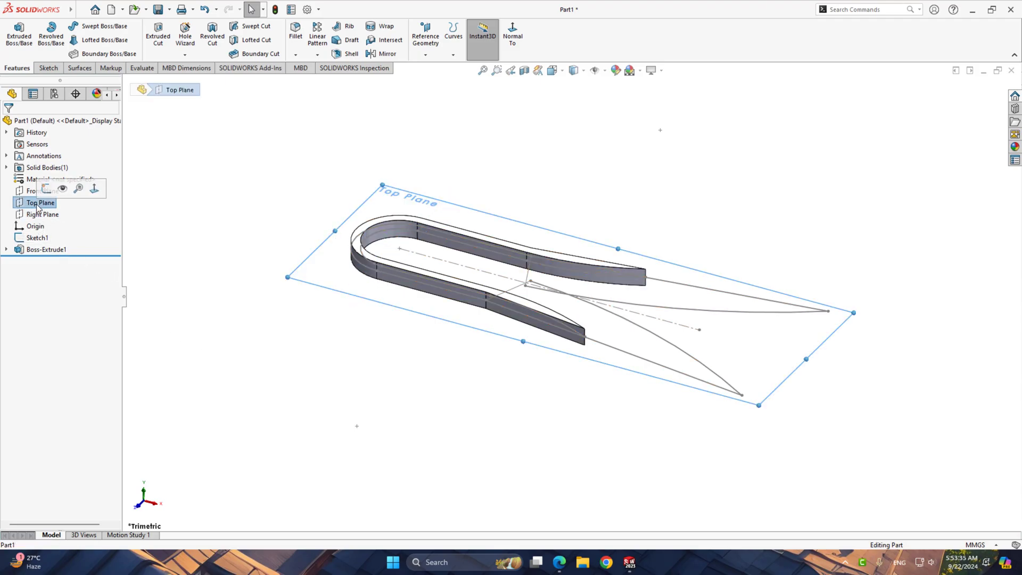
{"action": "left_click", "coordinate": [48, 191]}
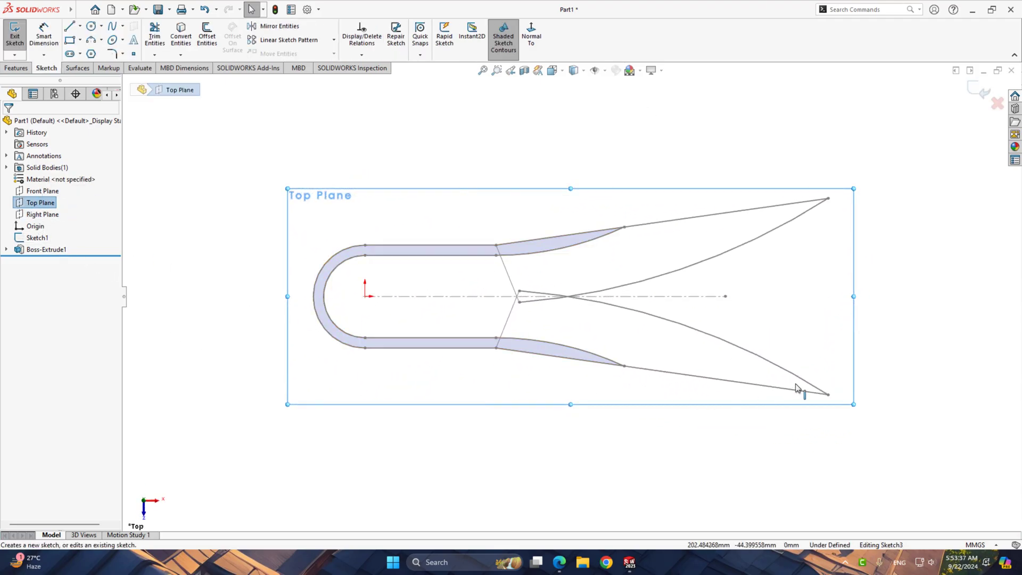
Convert Sketch1's two complete pointed blade chains, including their long arcs and slanted end lines, into the new sketch
{"action": "scroll", "coordinate": [807, 381], "scroll_direction": "down", "scroll_amount": 2}
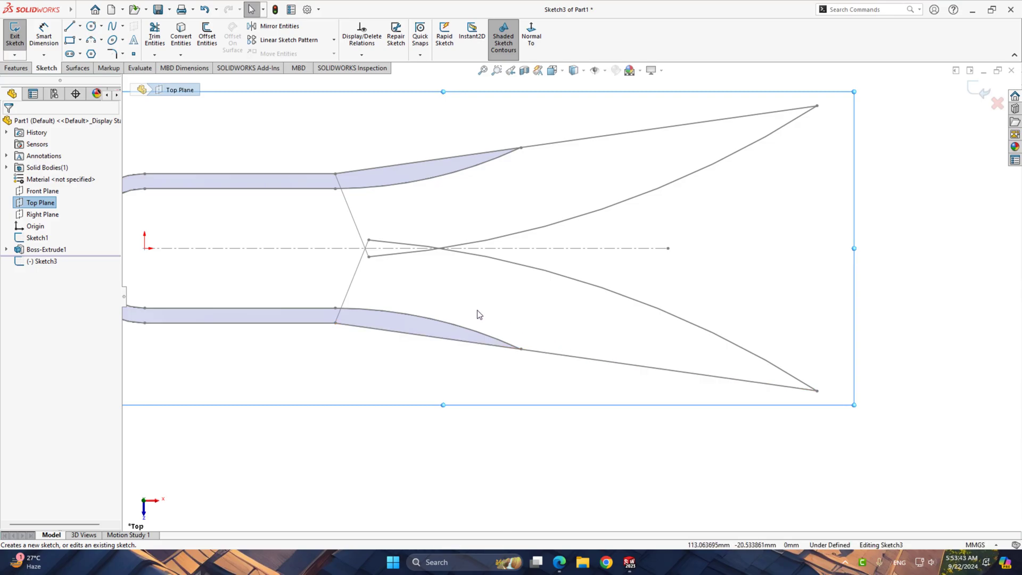
{"action": "scroll", "coordinate": [461, 305], "scroll_direction": "up", "scroll_amount": 1}
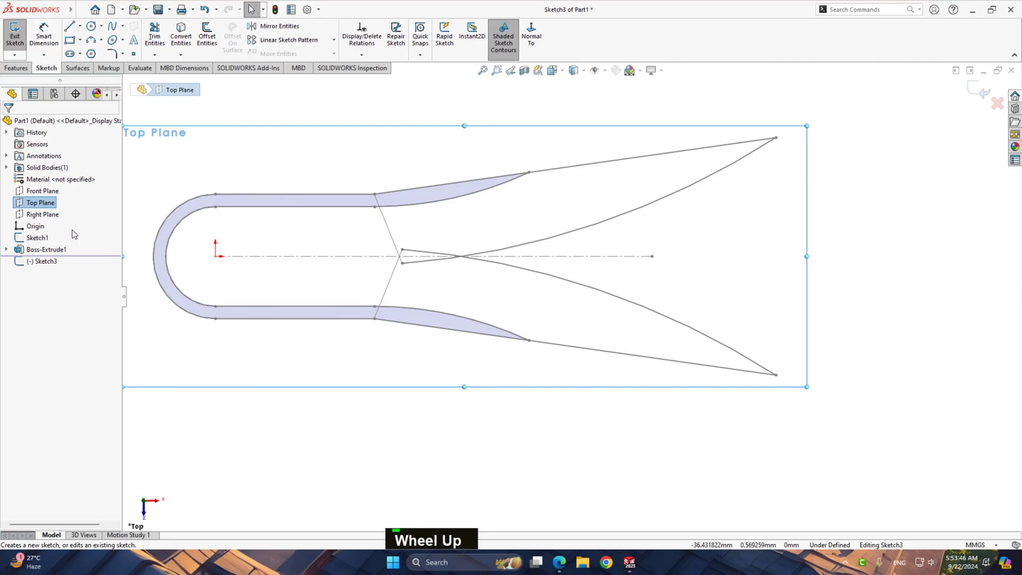
{"action": "right_click", "coordinate": [598, 294]}
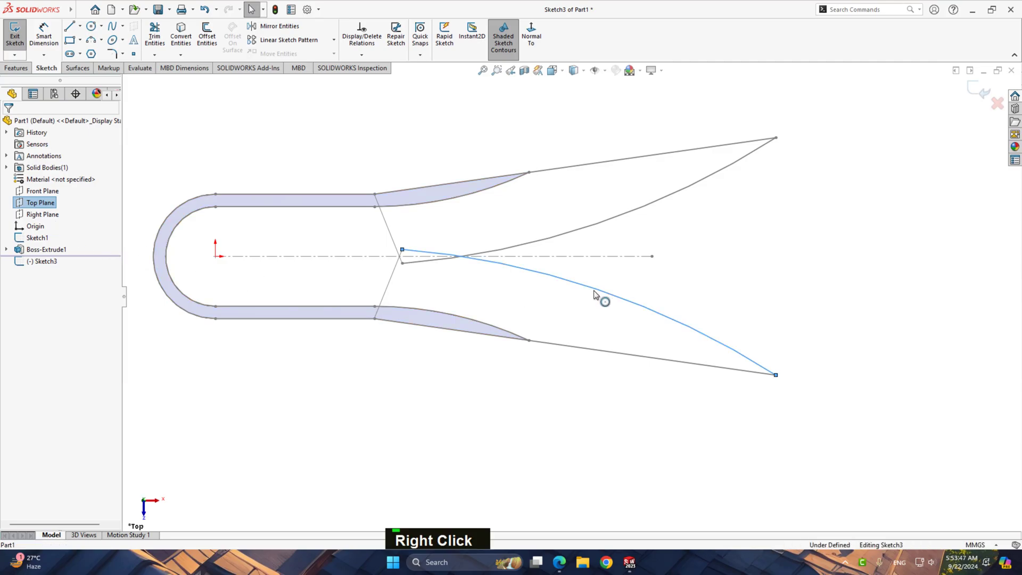
{"action": "left_click", "coordinate": [620, 297]}
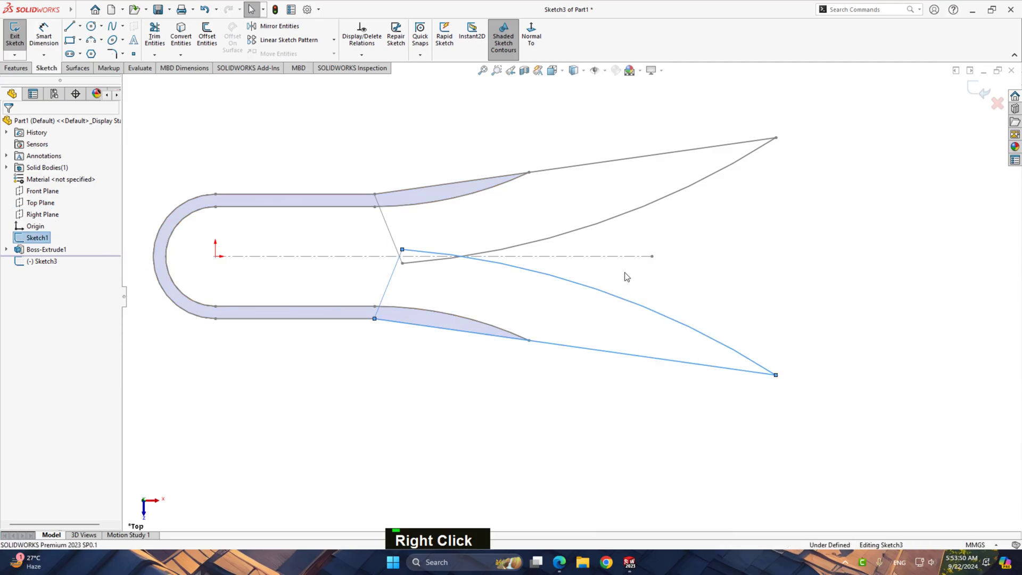
{"action": "right_click", "coordinate": [621, 221], "text": "ctrl"}
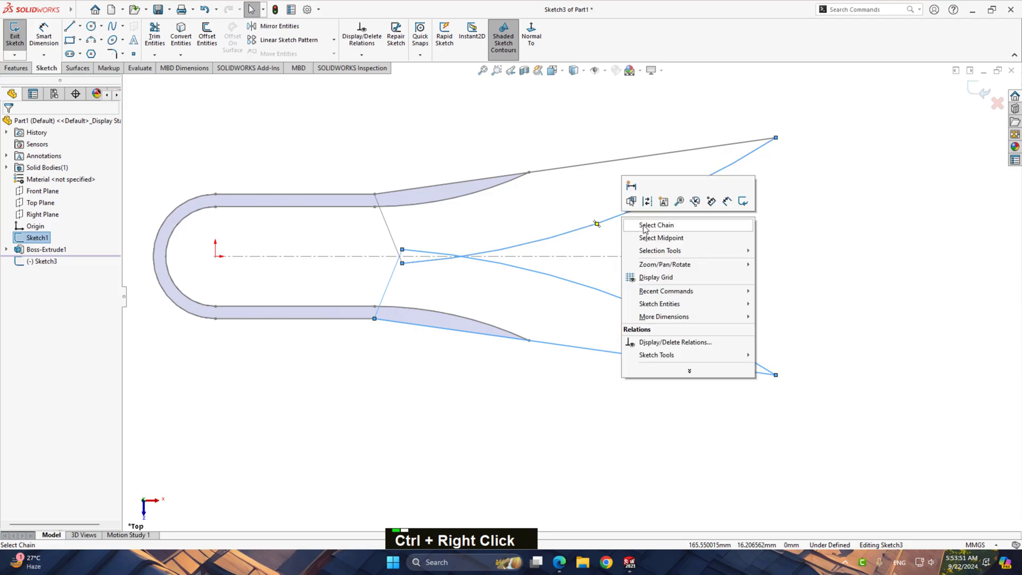
{"action": "left_click", "coordinate": [650, 225], "text": "ctrl"}
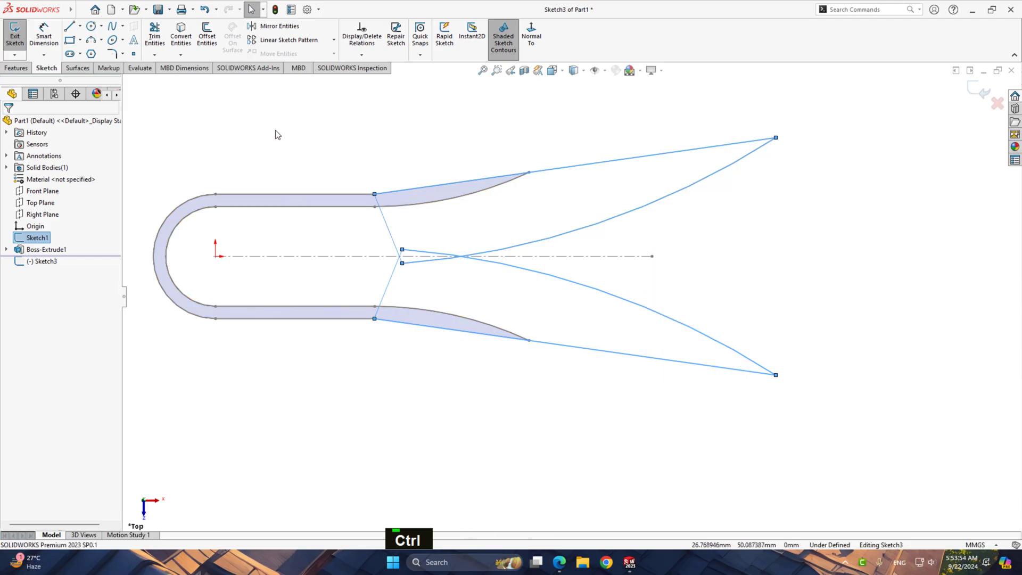
{"action": "left_click", "coordinate": [183, 46]}
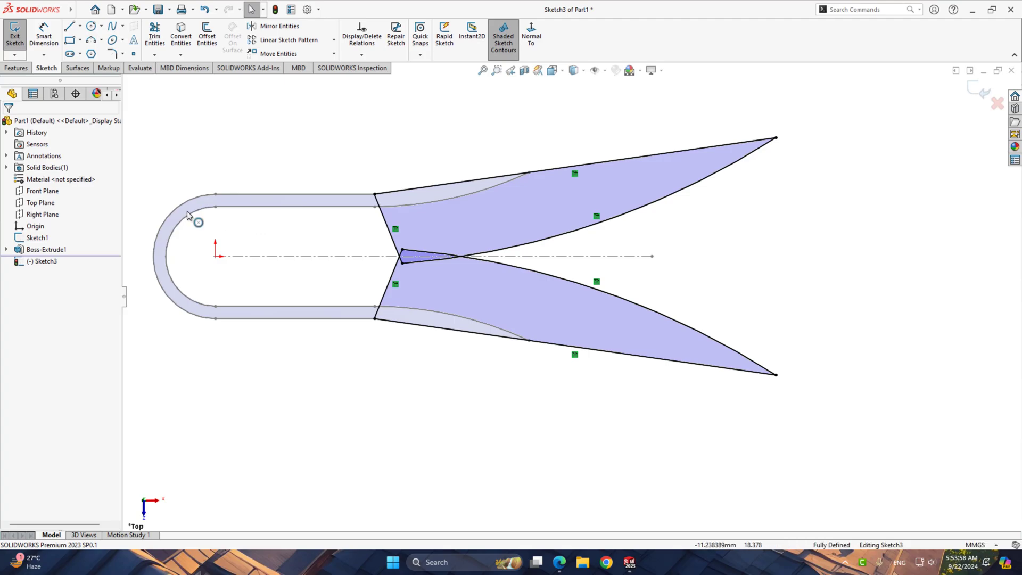
Set up a 10.16 mm Mid Plane boss extrusion of both main blade regions with Merge result turned off
{"action": "left_click", "coordinate": [16, 68]}
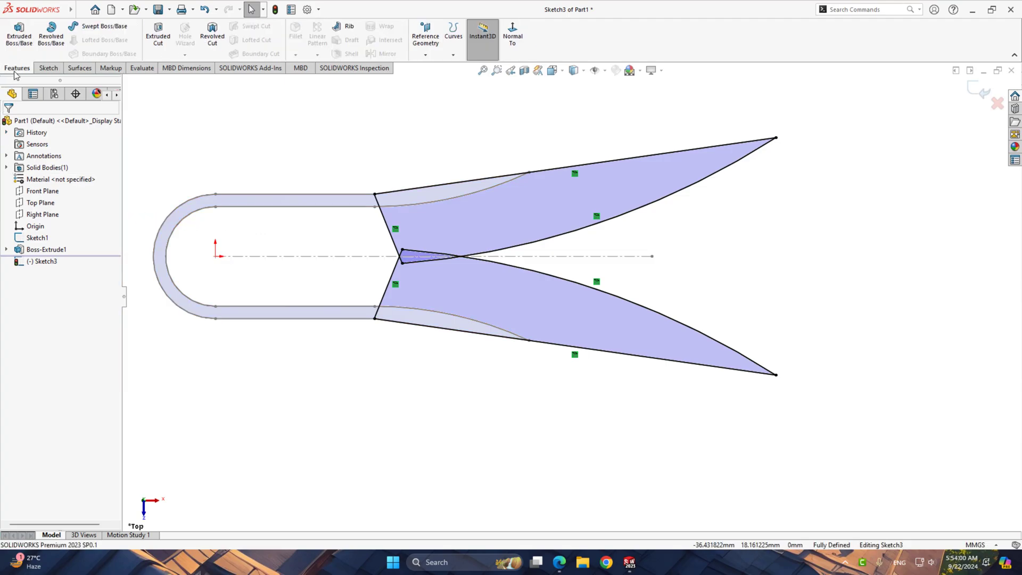
{"action": "left_click", "coordinate": [25, 41]}
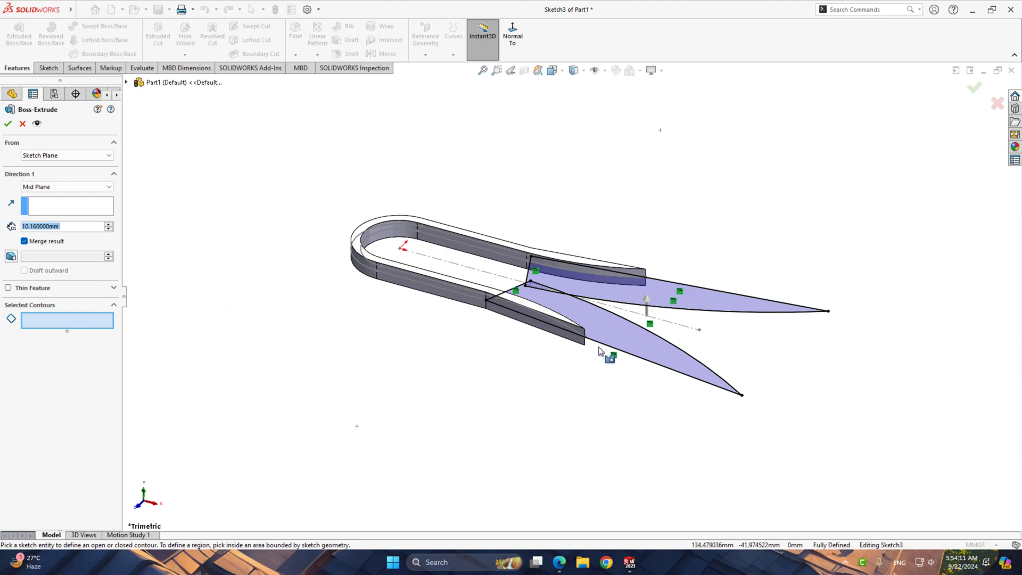
{"action": "left_click", "coordinate": [621, 340]}
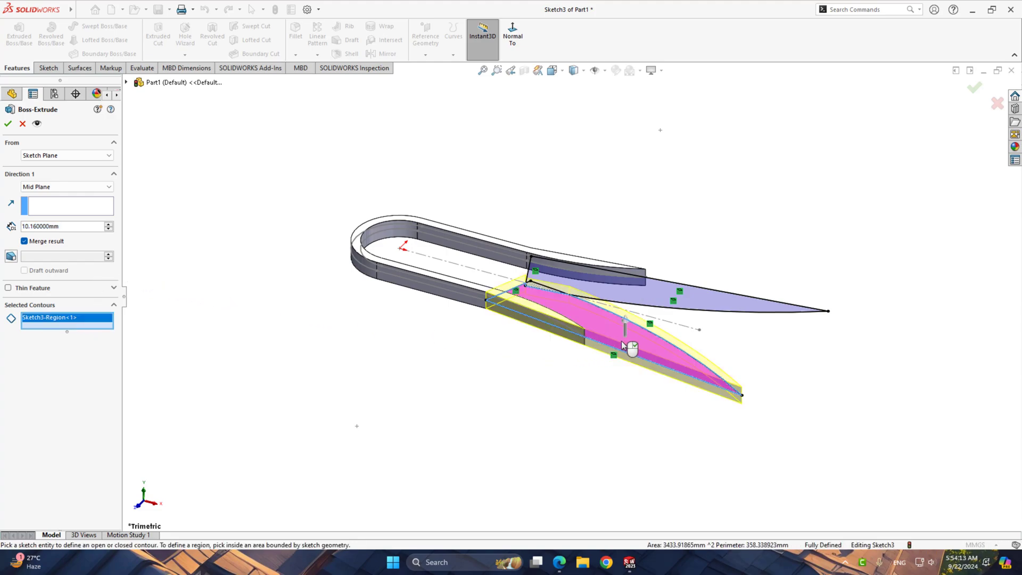
{"action": "left_click", "coordinate": [694, 301]}
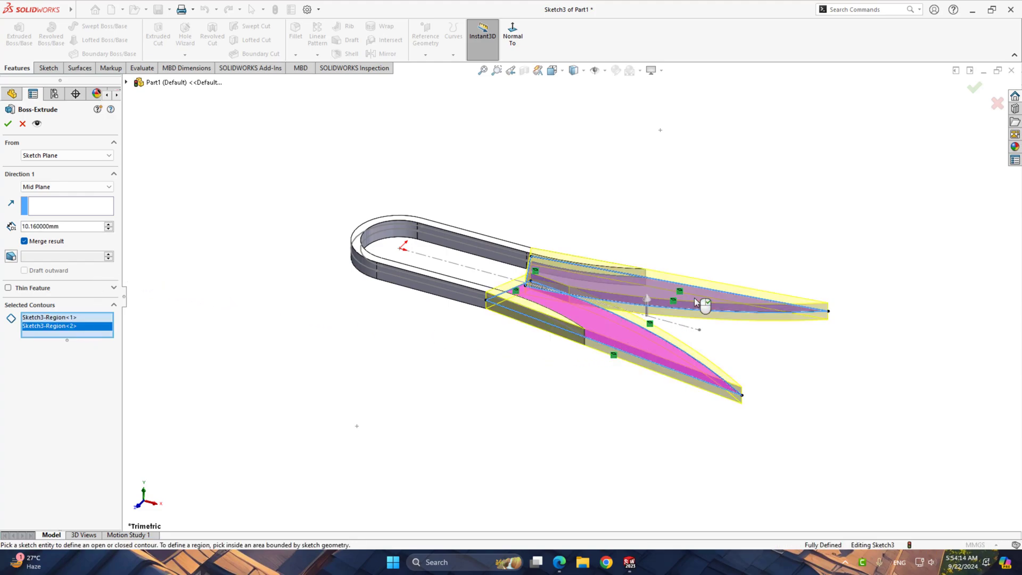
{"action": "left_click", "coordinate": [25, 241]}
Remove the second blade region from the extrusion's selected contours, keeping only the first blade
{"action": "middle_click_drag", "start_coordinate": [268, 322], "coordinate": [303, 380]}
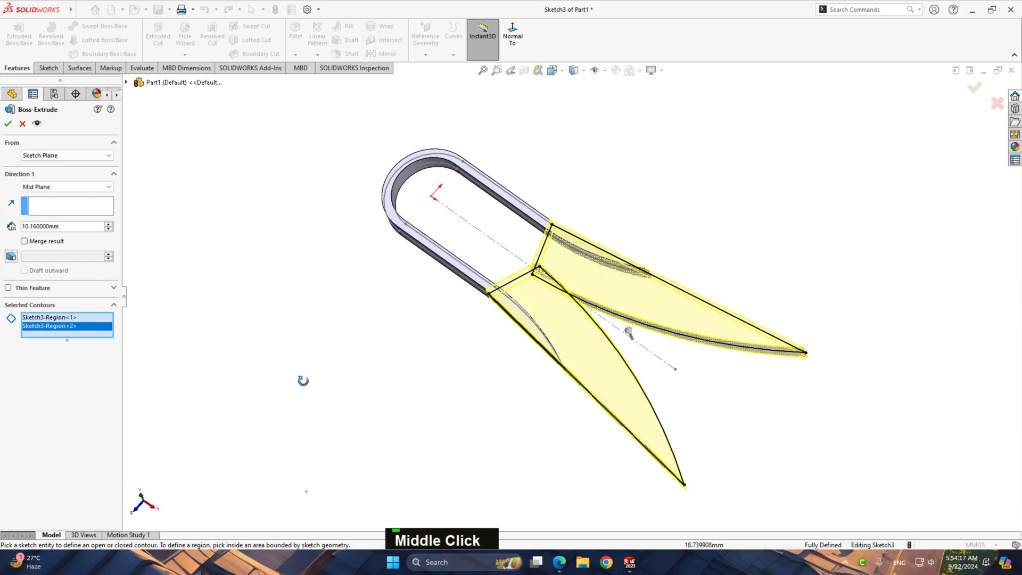
{"action": "scroll", "coordinate": [557, 277], "scroll_direction": "down", "scroll_amount": 5}
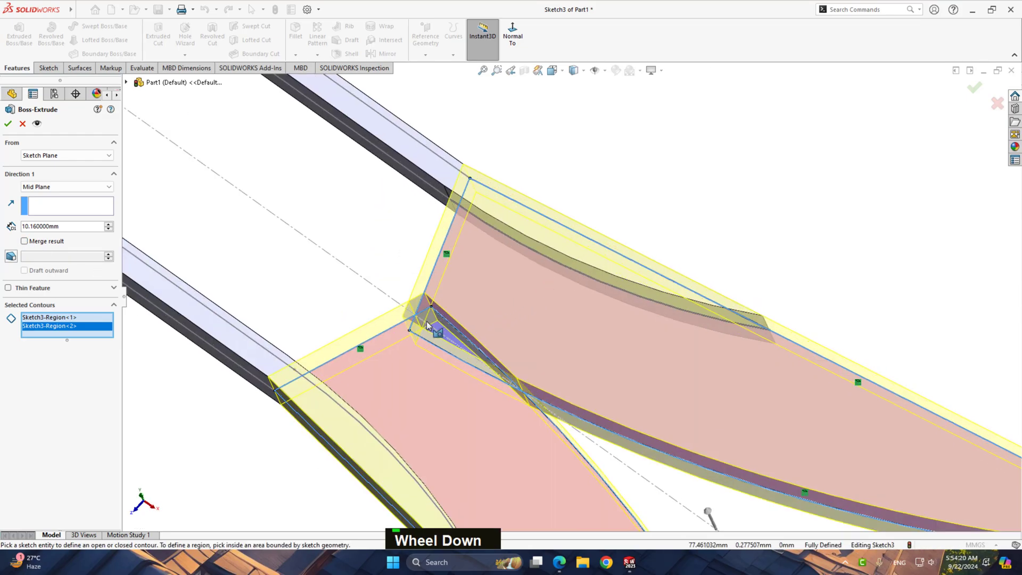
{"action": "middle_click_drag", "start_coordinate": [427, 326], "coordinate": [490, 402]}
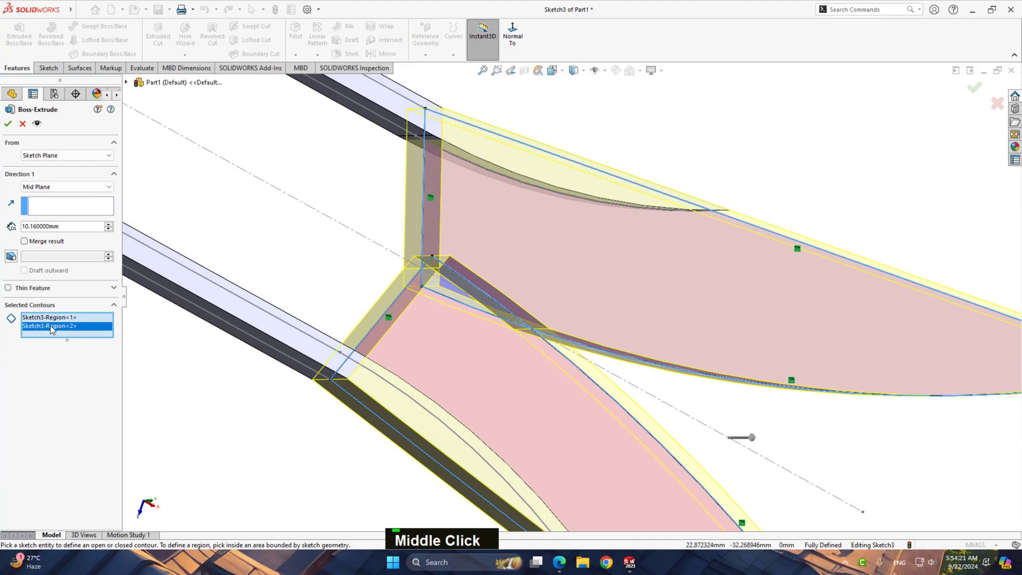
{"action": "right_click", "coordinate": [51, 329]}
{"action": "left_click", "coordinate": [71, 346]}
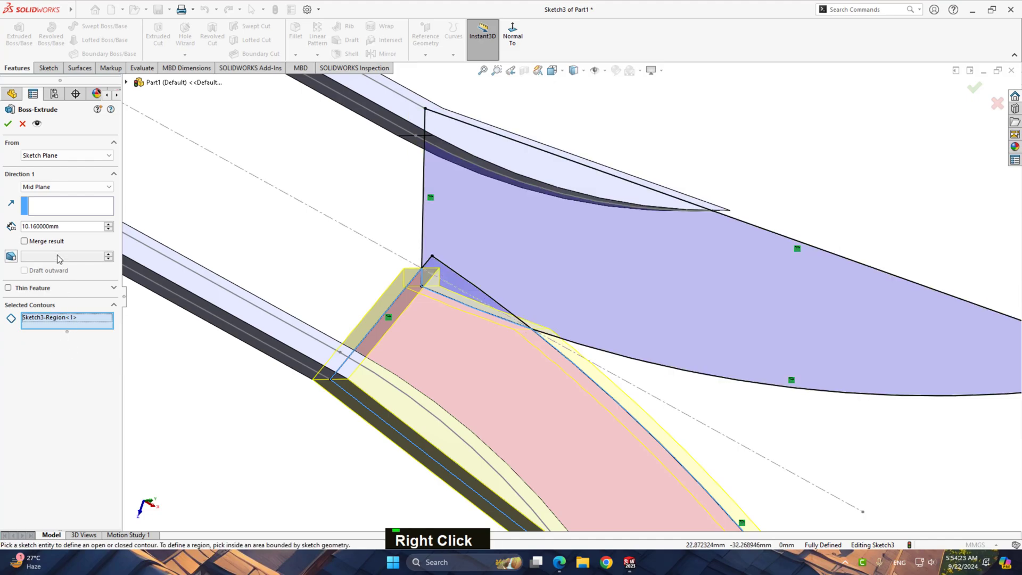
Add the small overlap region where the blades cross to the selected contours and complete the unmerged 10.16 mm Mid Plane blade extrusion
{"action": "scroll", "coordinate": [532, 268], "scroll_direction": "up", "scroll_amount": 5}
{"action": "middle_click_drag", "start_coordinate": [532, 268], "coordinate": [347, 307]}
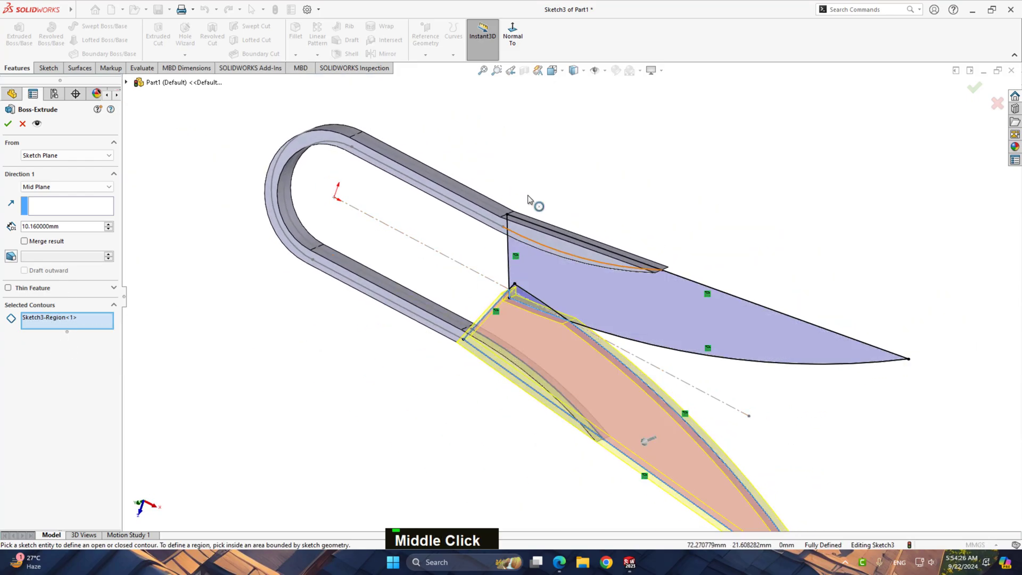
{"action": "left_click", "coordinate": [512, 35]}
{"action": "scroll", "coordinate": [546, 308], "scroll_direction": "down", "scroll_amount": 5}
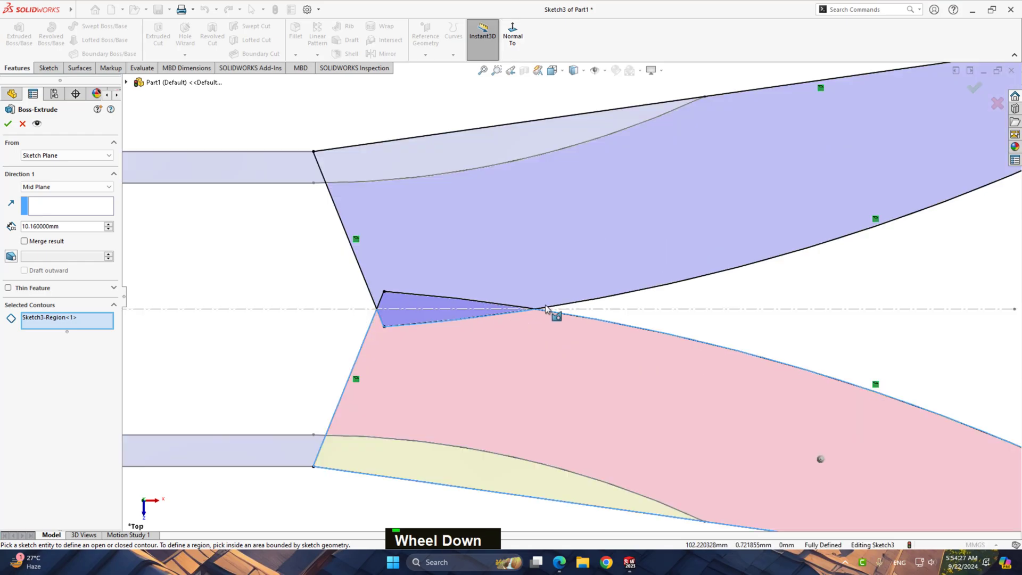
{"action": "scroll", "coordinate": [538, 309], "scroll_direction": "down", "scroll_amount": 3}
{"action": "left_click", "coordinate": [305, 293]}
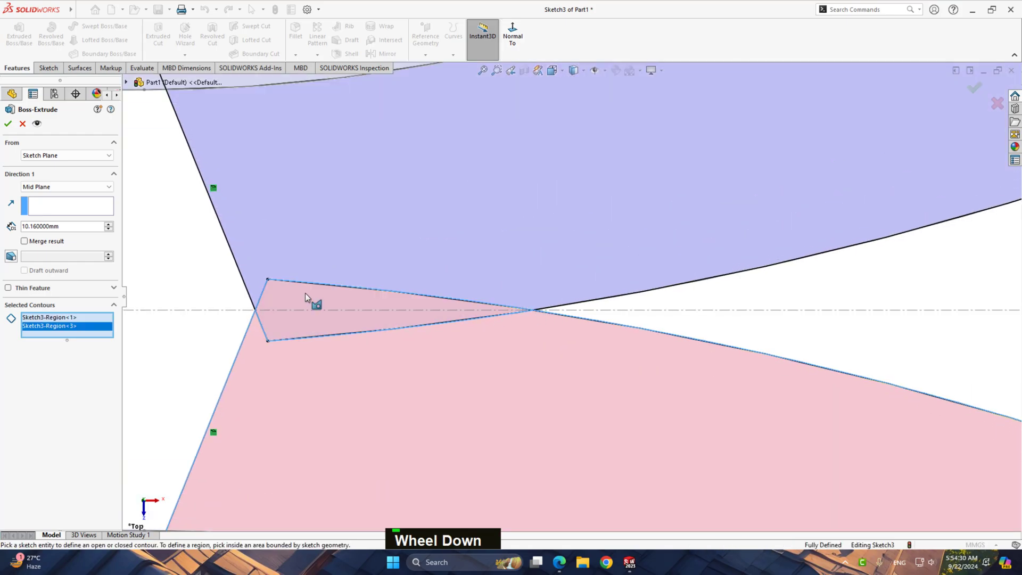
{"action": "scroll", "coordinate": [452, 333], "scroll_direction": "up", "scroll_amount": 5}
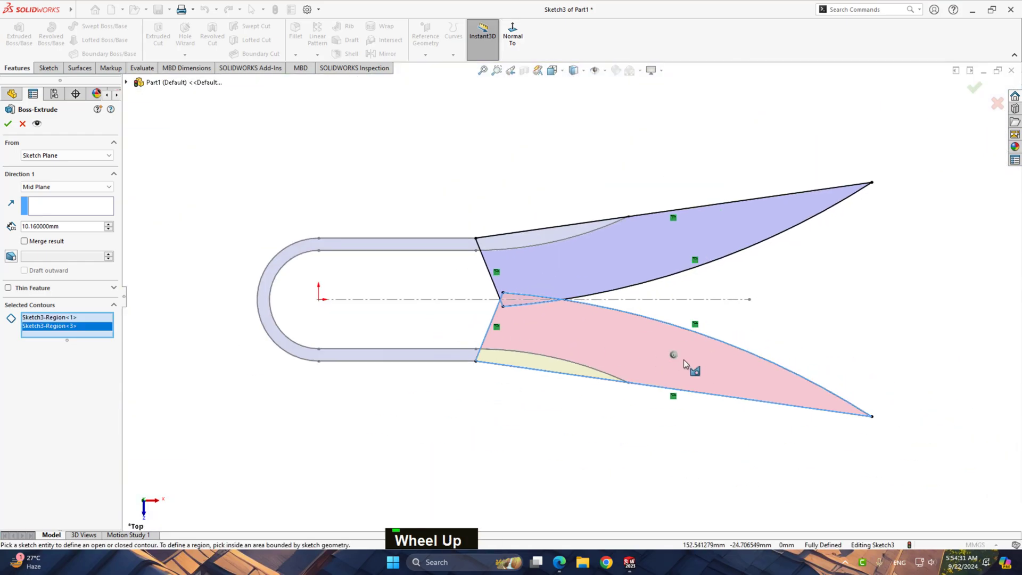
{"action": "scroll", "coordinate": [683, 359], "scroll_direction": "down", "scroll_amount": 2}
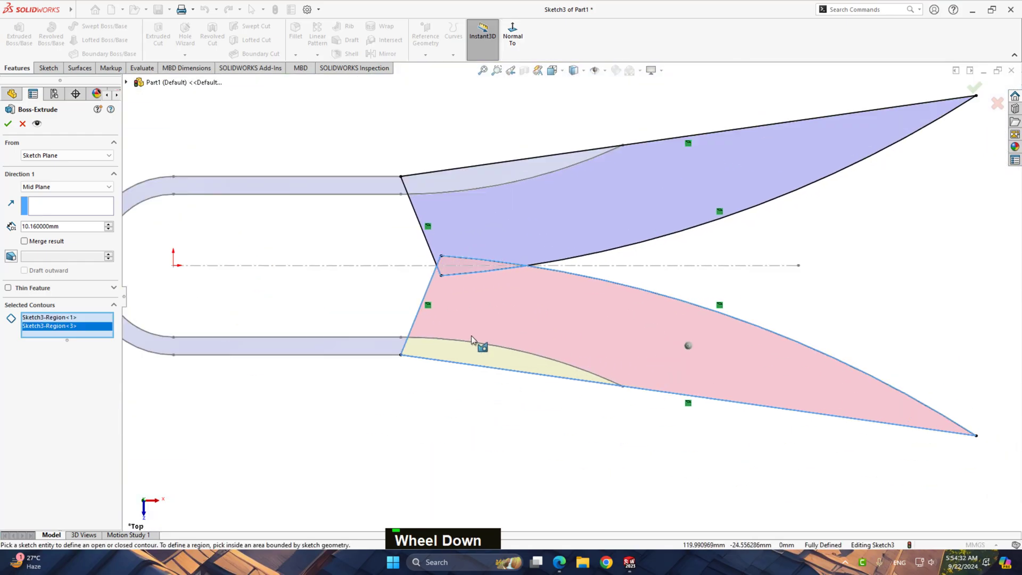
{"action": "left_click", "coordinate": [10, 128]}
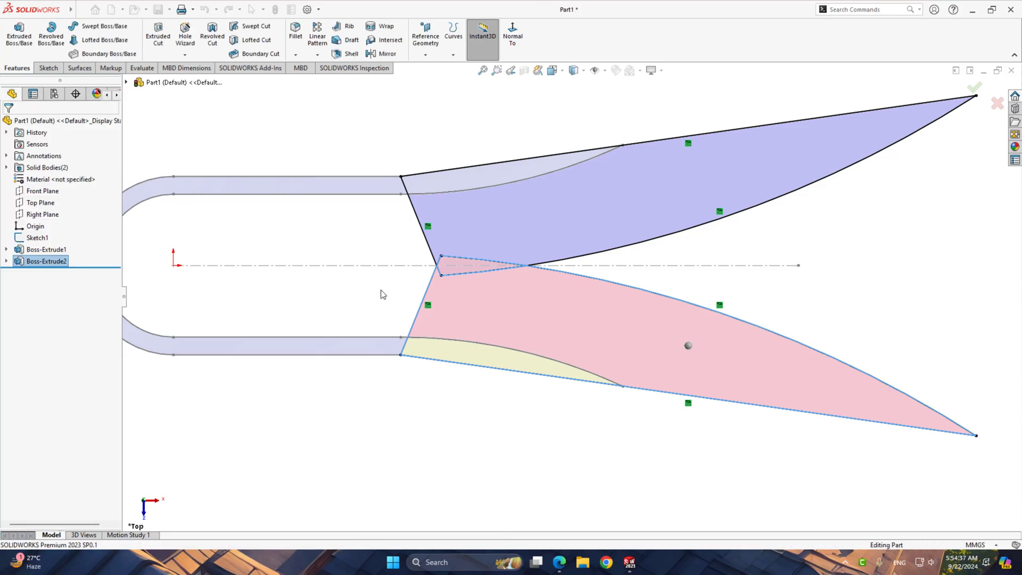
{"action": "left_click", "coordinate": [865, 270]}
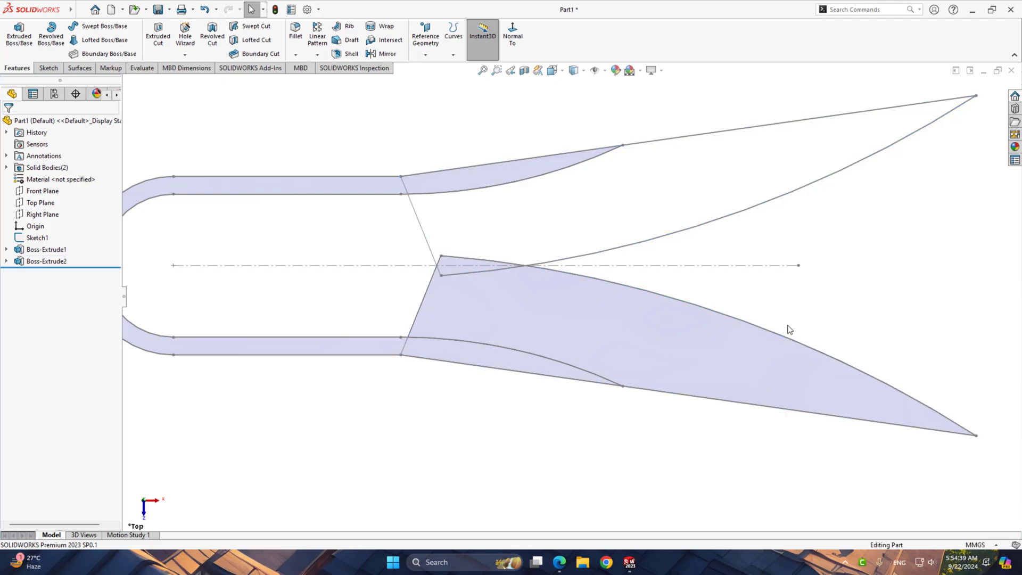
{"action": "middle_click_drag", "start_coordinate": [554, 343], "coordinate": [466, 339]}
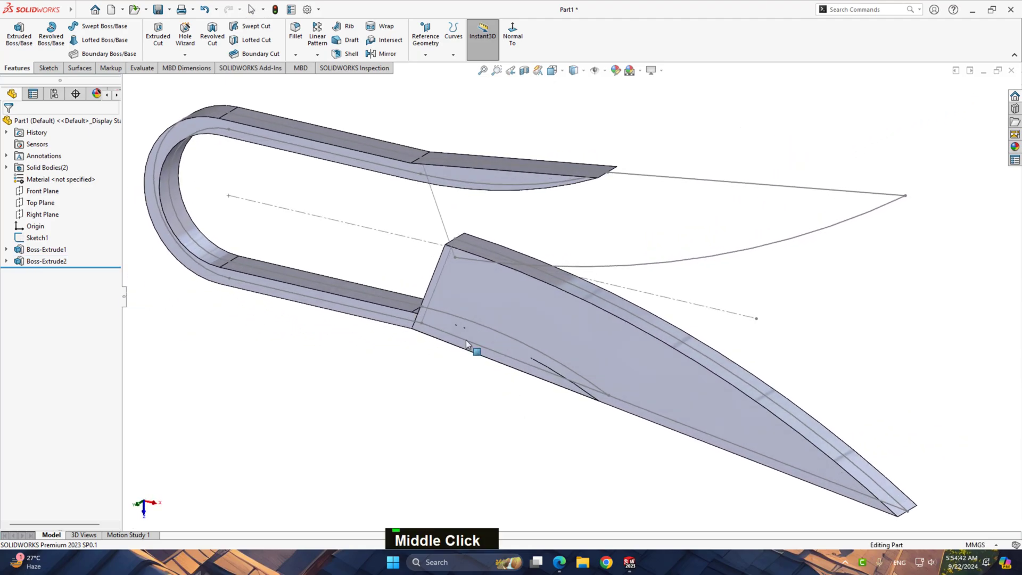
{"action": "left_click", "coordinate": [297, 38]}
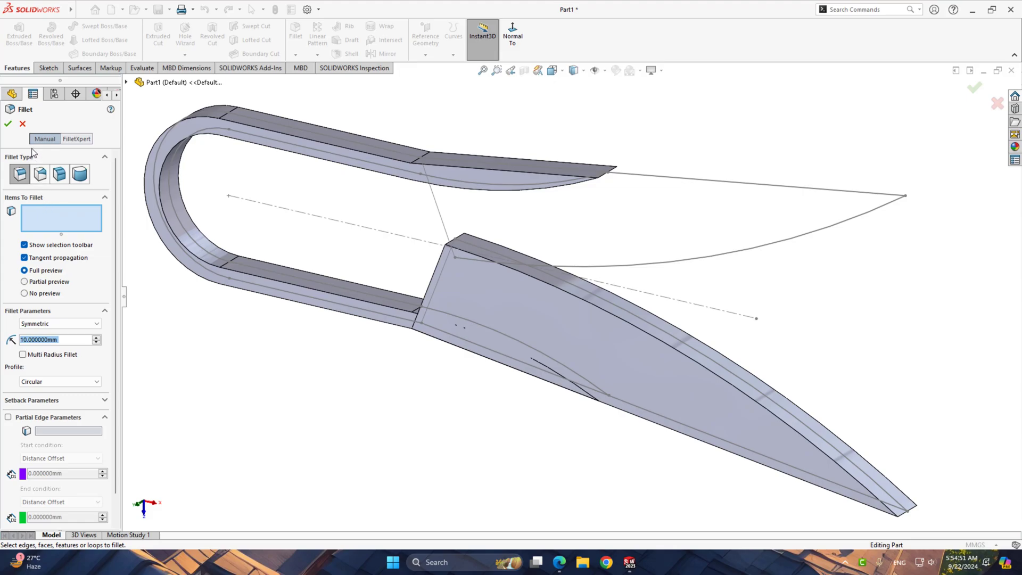
{"action": "left_click", "coordinate": [24, 124]}
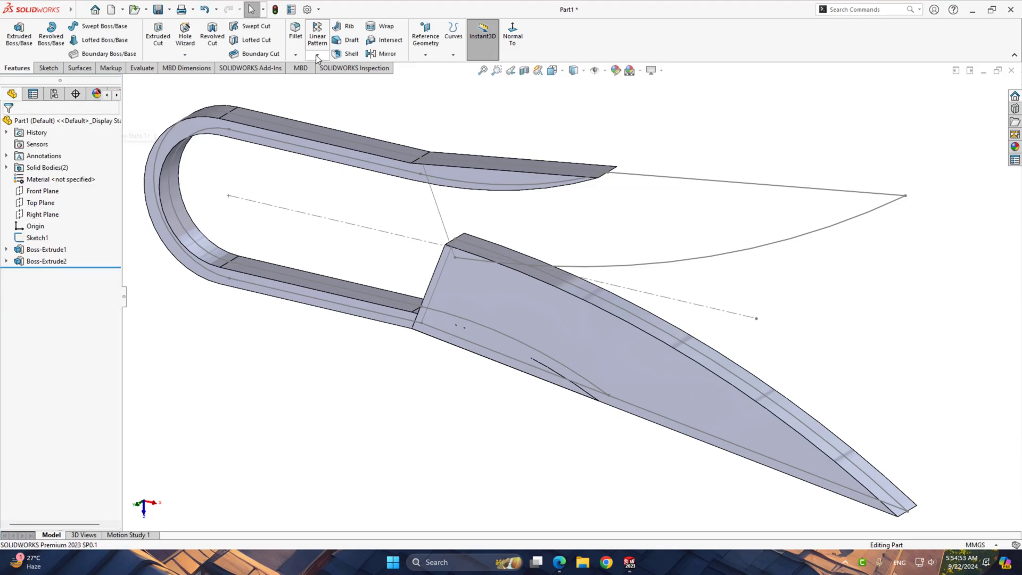
Start a chamfer on the extruded blade's long curved inner edge and set its distance to 5 mm
{"action": "left_click", "coordinate": [299, 58]}
{"action": "left_click", "coordinate": [307, 80]}
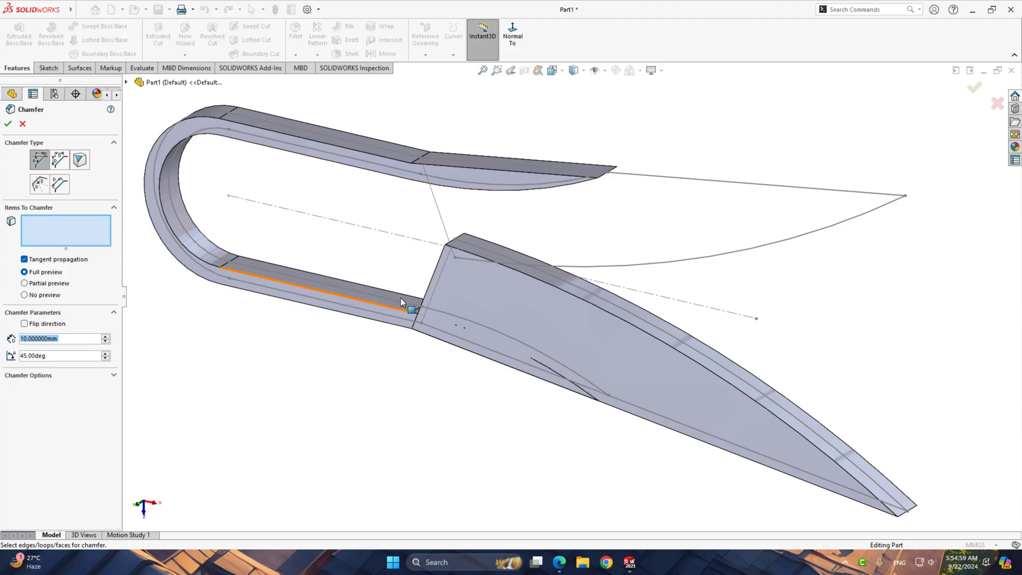
{"action": "left_click", "coordinate": [458, 250]}
{"action": "middle_click_drag", "start_coordinate": [458, 257], "coordinate": [340, 271]}
{"action": "scroll", "coordinate": [363, 255], "scroll_direction": "down", "scroll_amount": 5}
{"action": "scroll", "coordinate": [331, 257], "scroll_direction": "down", "scroll_amount": 2}
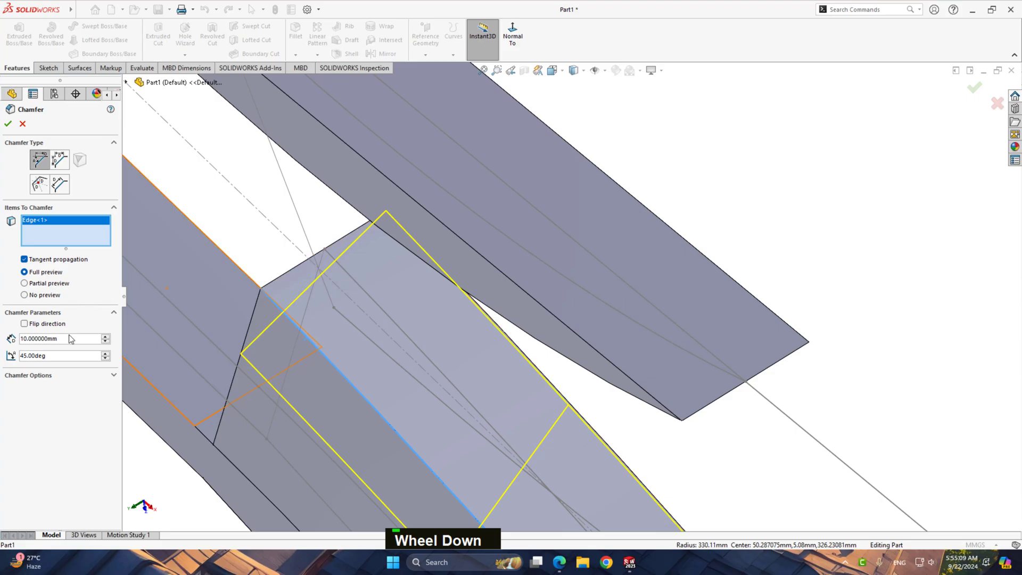
{"action": "type", "text": "5"}
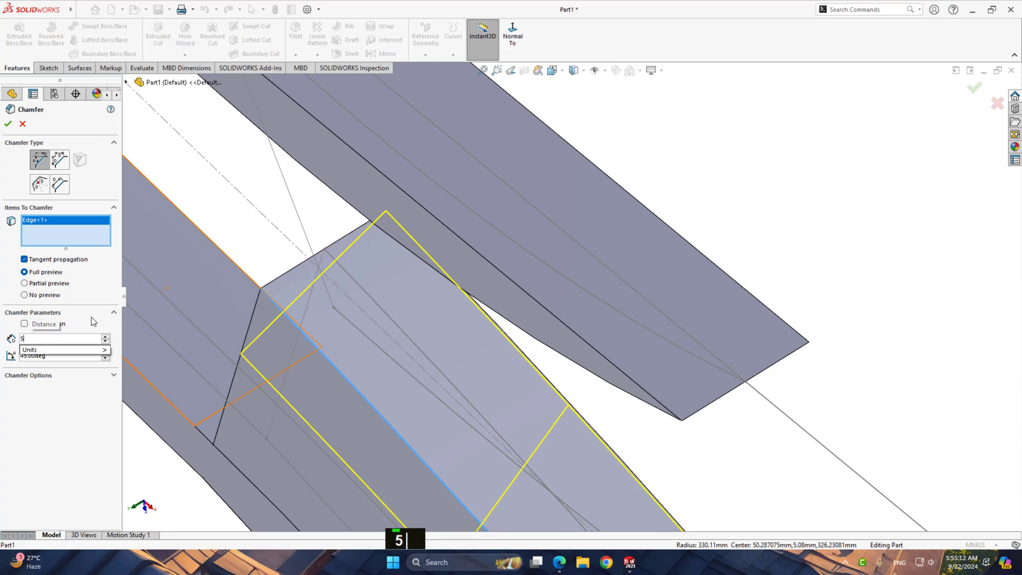
{"action": "key", "text": "Return"}
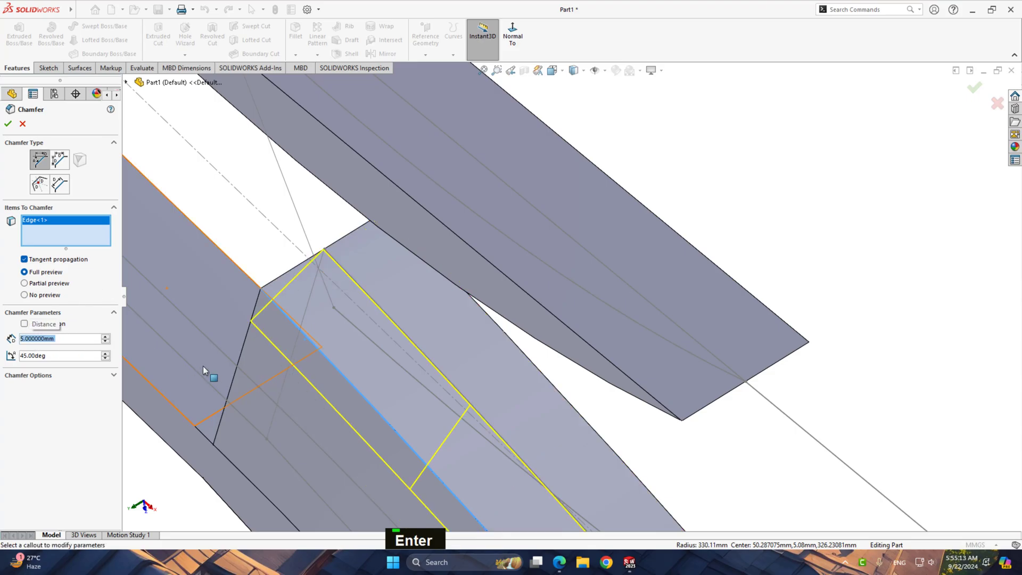
Change the chamfer on the blade's long curved inner edge to the Distance Distance type with asymmetric distances
{"action": "middle_click_drag", "start_coordinate": [325, 374], "coordinate": [378, 302]}
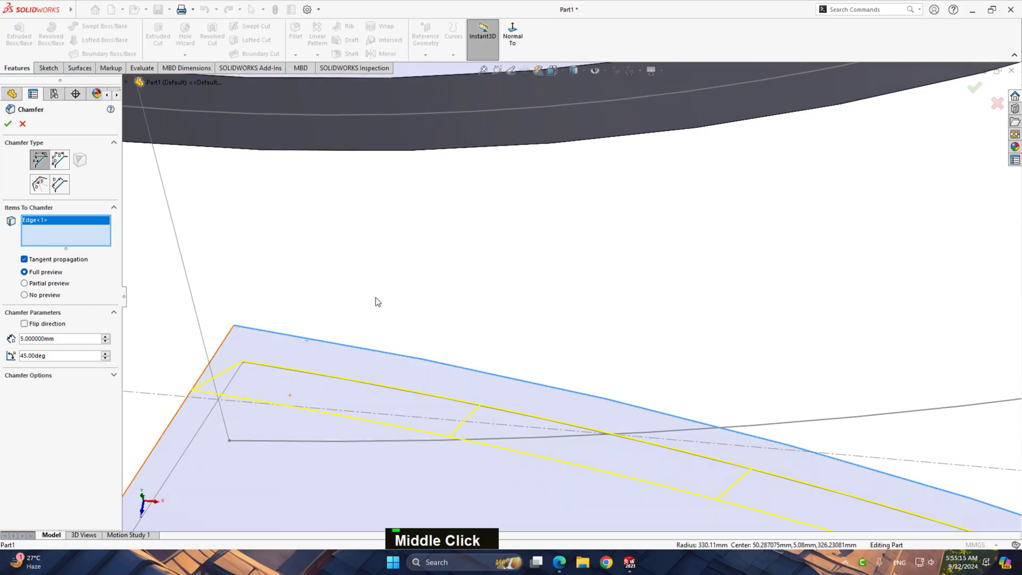
{"action": "scroll", "coordinate": [235, 329], "scroll_direction": "up", "scroll_amount": 3}
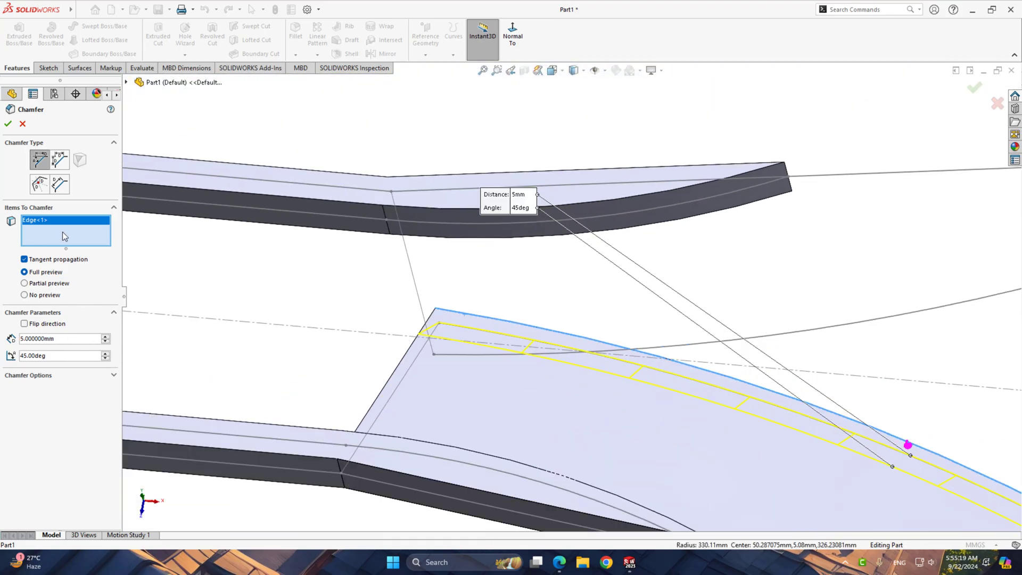
{"action": "left_click", "coordinate": [59, 161]}
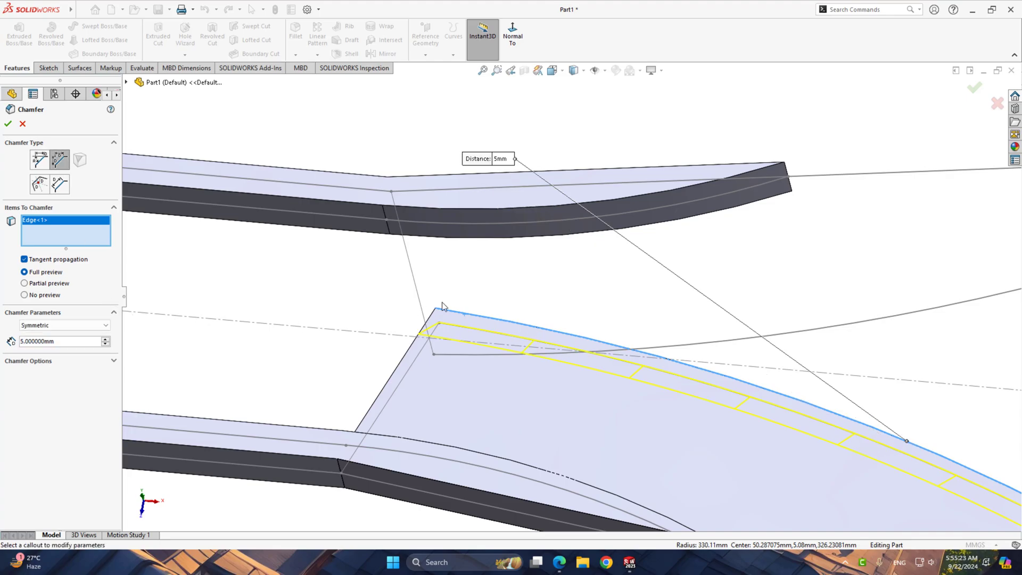
{"action": "middle_click_drag", "start_coordinate": [441, 302], "coordinate": [407, 334]}
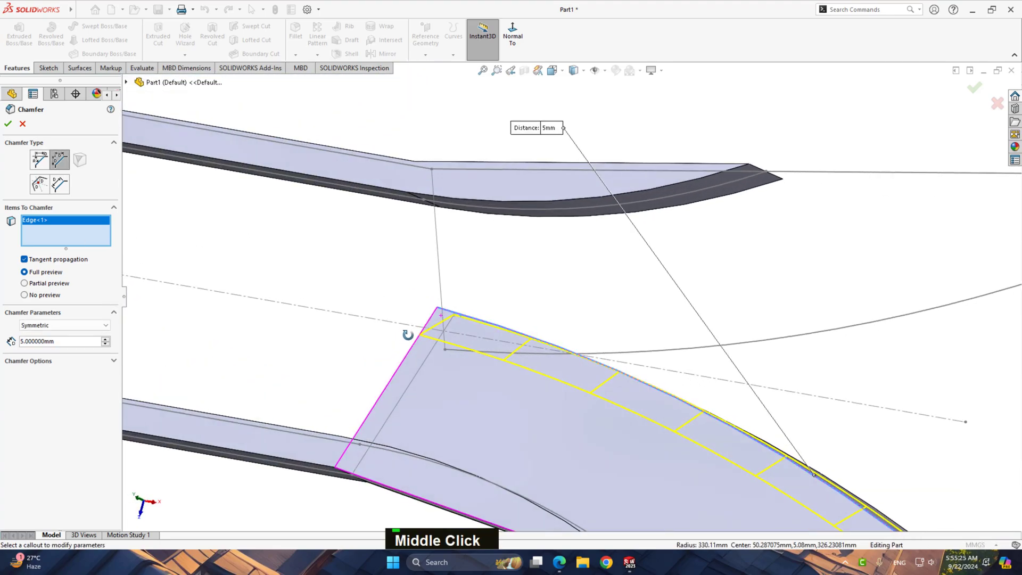
{"action": "left_click", "coordinate": [103, 325]}
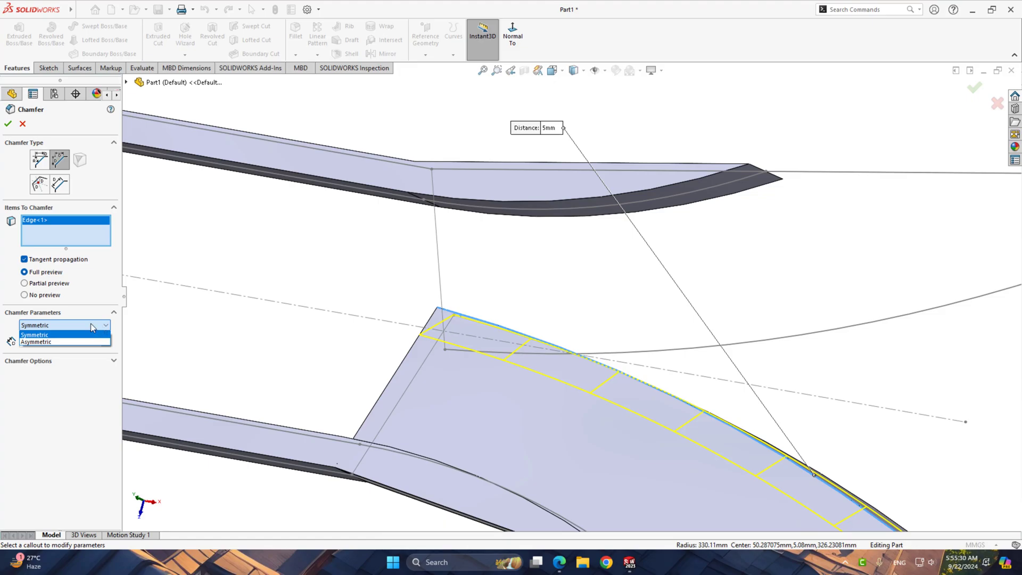
{"action": "left_click", "coordinate": [61, 341]}
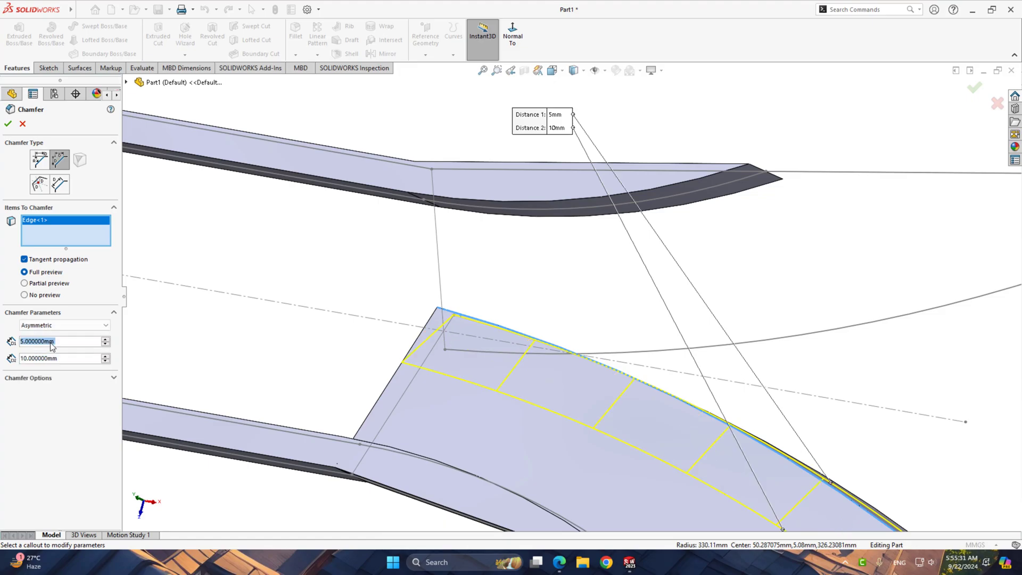
Set the chamfer's Distance 2 to 20 mm, keeping Distance 1 at 5 mm, and complete the first cutting-edge chamfer
{"action": "double_click", "coordinate": [106, 356]}
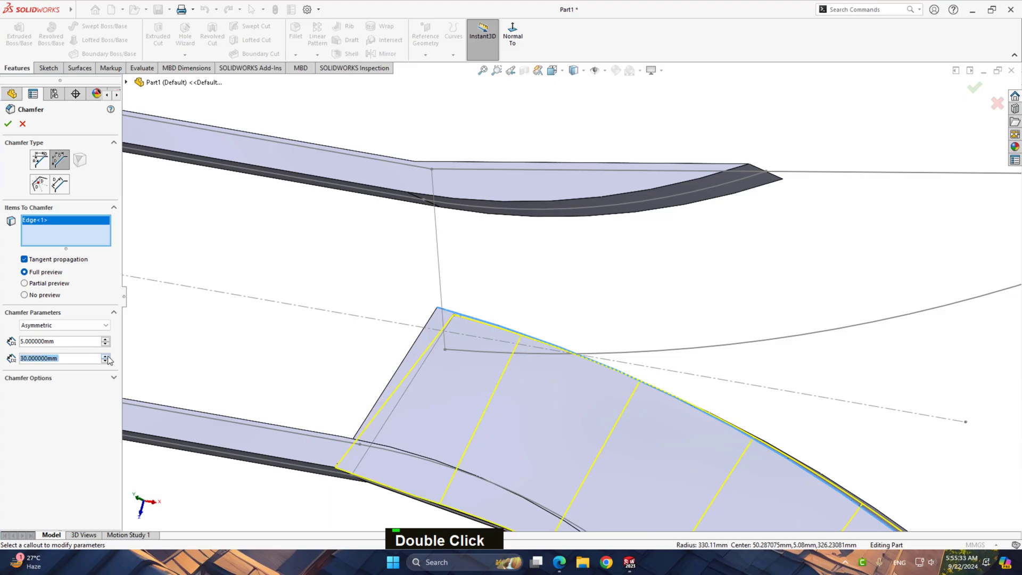
{"action": "left_click", "coordinate": [106, 362]}
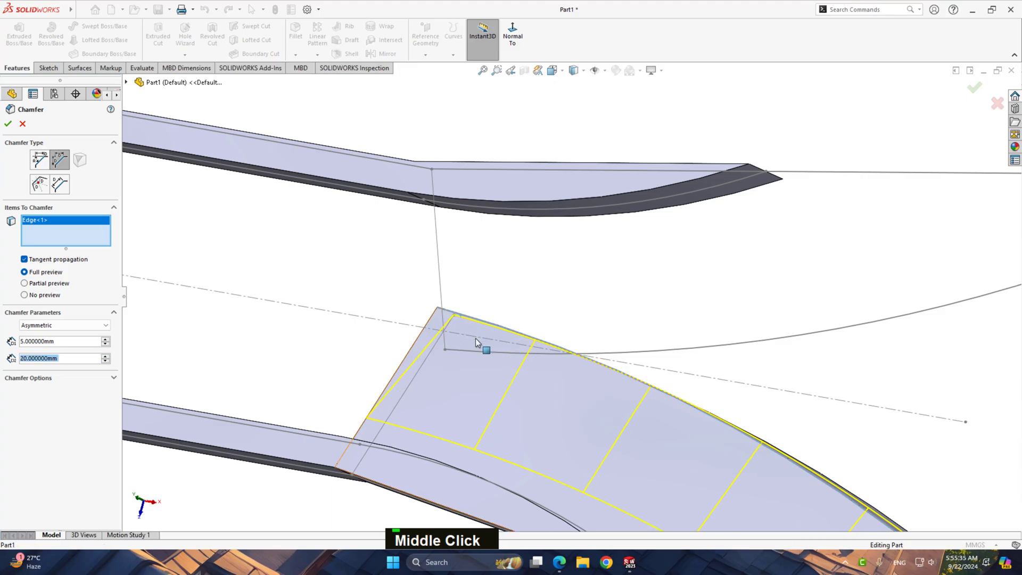
{"action": "middle_click_drag", "start_coordinate": [481, 347], "coordinate": [548, 449]}
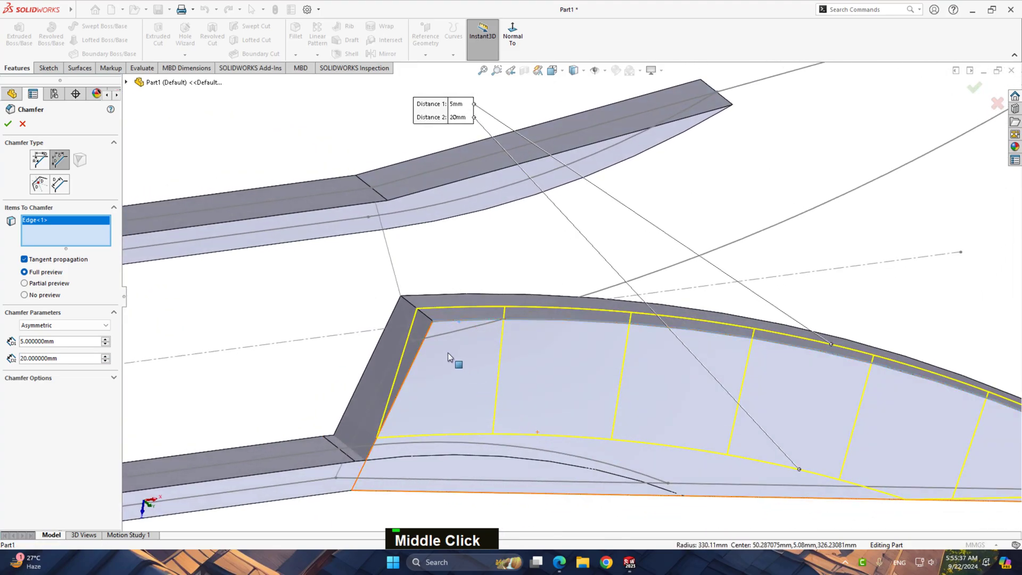
{"action": "scroll", "coordinate": [468, 332], "scroll_direction": "up", "scroll_amount": 5}
{"action": "scroll", "coordinate": [439, 329], "scroll_direction": "down", "scroll_amount": 2}
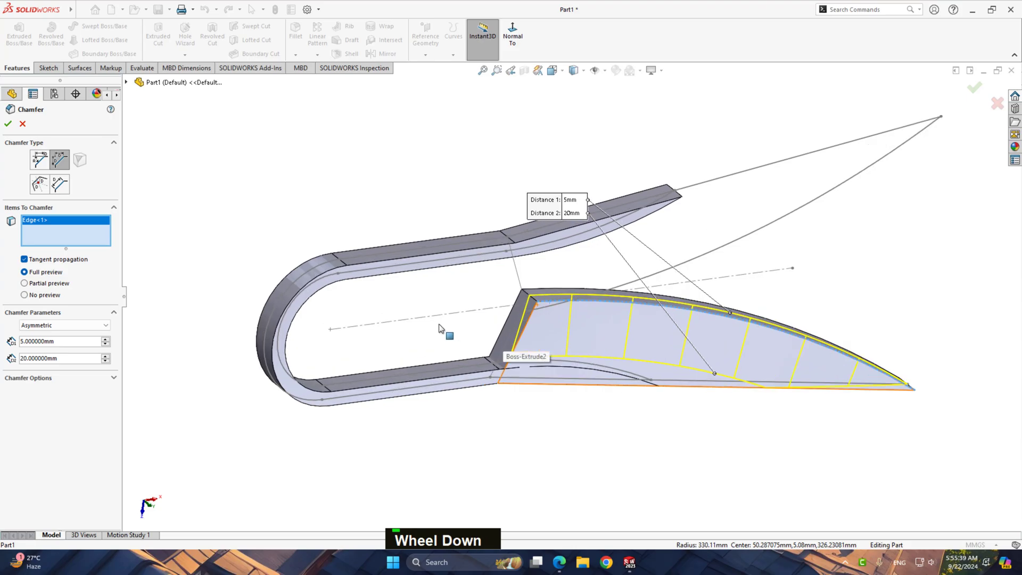
{"action": "left_click", "coordinate": [8, 124]}
Start a second asymmetric Distance Distance chamfer on the long curved inner edge on the blade's opposite face
{"action": "middle_click_drag", "start_coordinate": [602, 318], "coordinate": [501, 387]}
{"action": "left_click", "coordinate": [296, 54]}
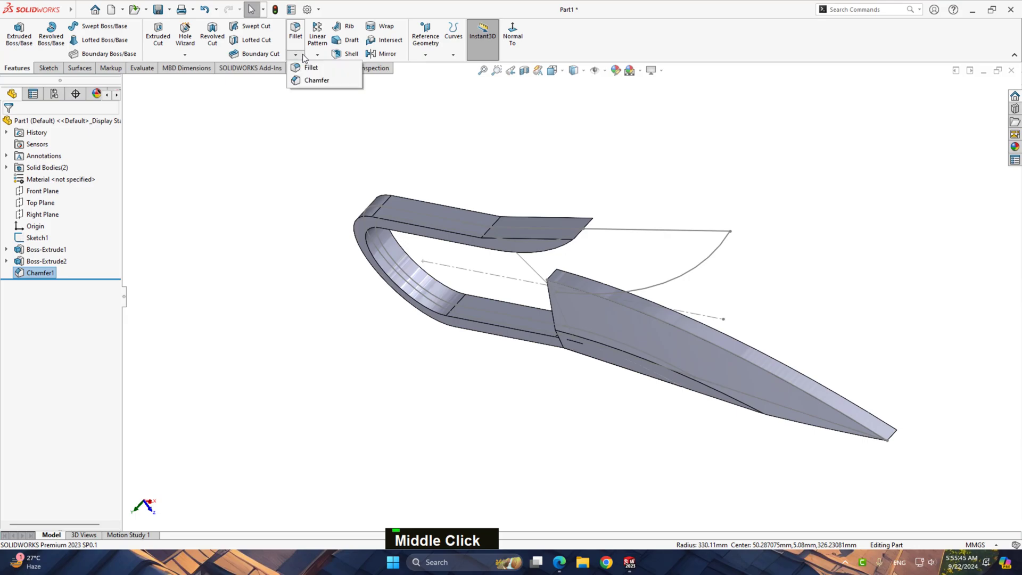
{"action": "left_click", "coordinate": [315, 81]}
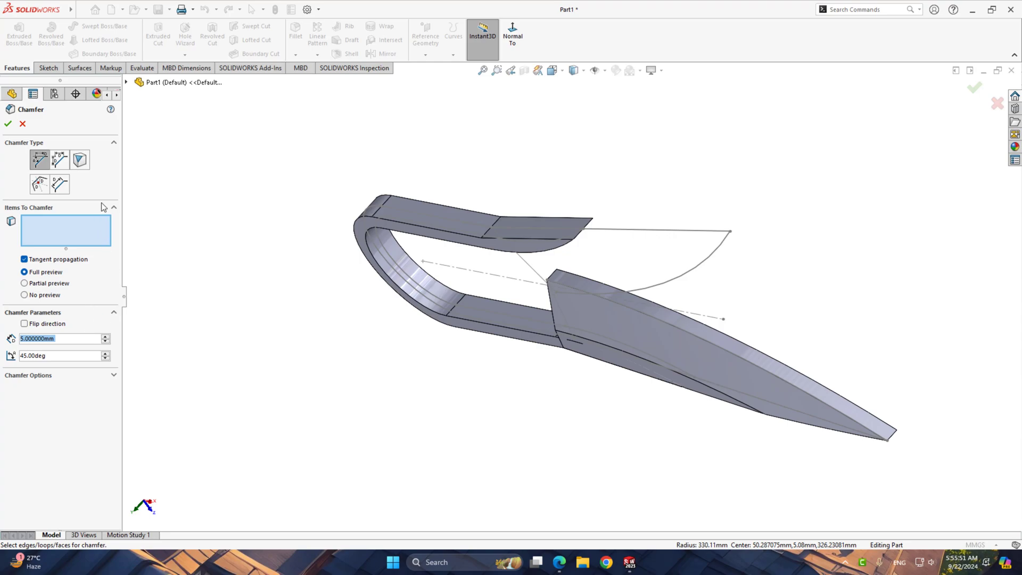
{"action": "left_click", "coordinate": [61, 161]}
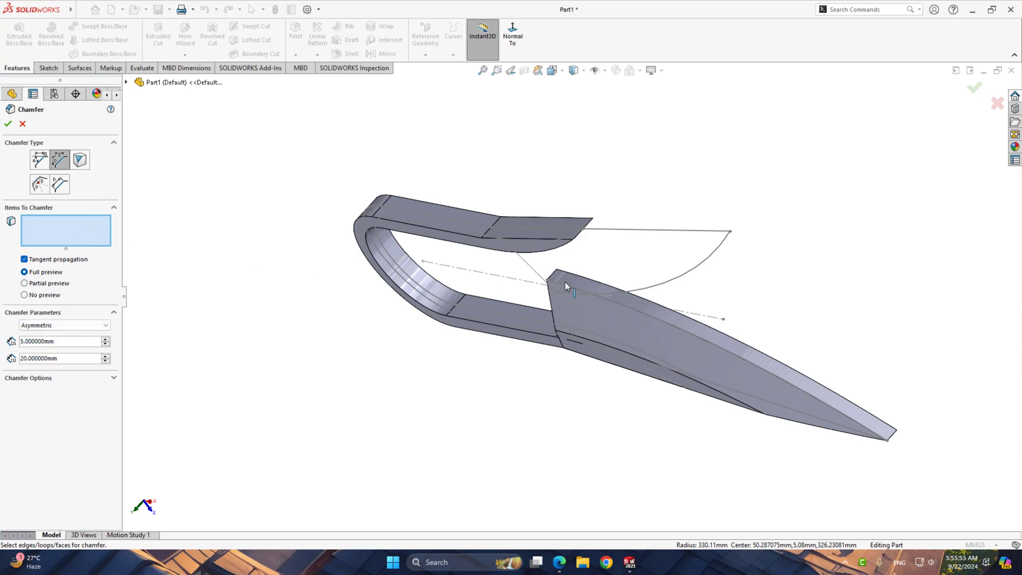
{"action": "left_click", "coordinate": [599, 287]}
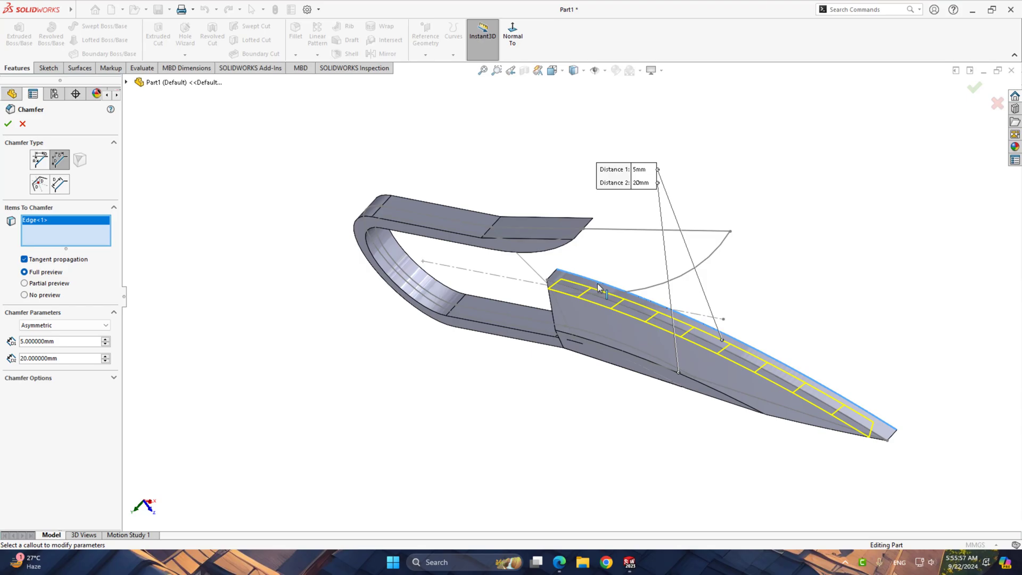
{"action": "middle_click_drag", "start_coordinate": [554, 339], "coordinate": [510, 413]}
{"action": "middle_click_drag", "start_coordinate": [481, 428], "coordinate": [495, 429]}
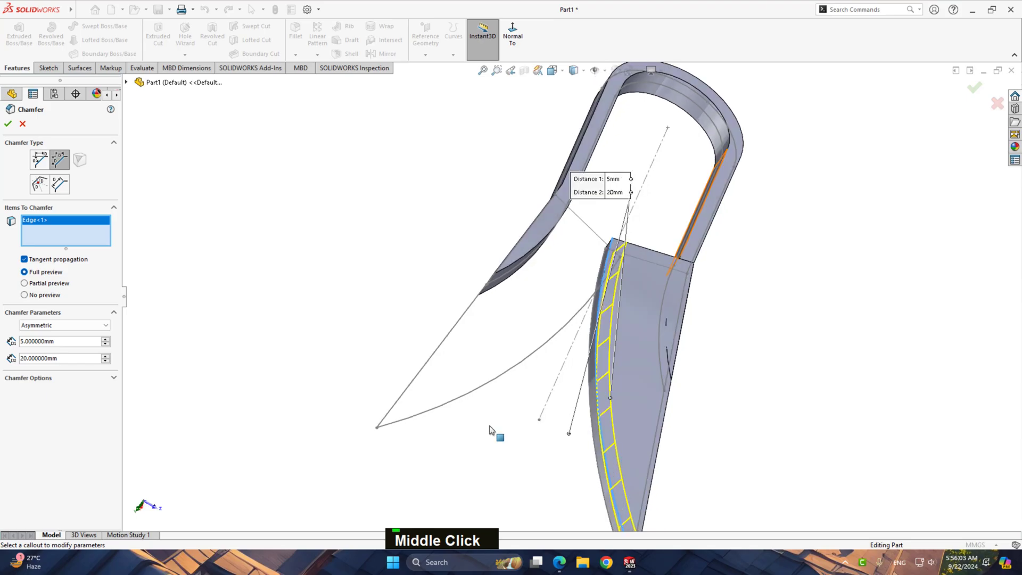
{"action": "scroll", "coordinate": [632, 225], "scroll_direction": "down", "scroll_amount": 5}
{"action": "middle_click_drag", "start_coordinate": [559, 313], "coordinate": [596, 439]}
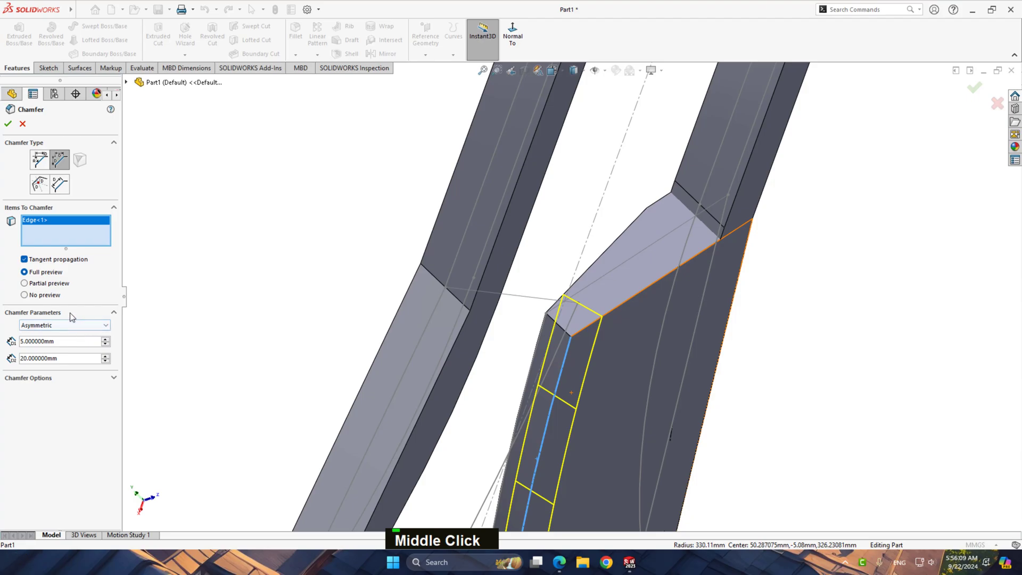
Try 2 mm for Distance 1 and 10 mm for Distance 2 on the second blade-edge chamfer
{"action": "left_click", "coordinate": [24, 259]}
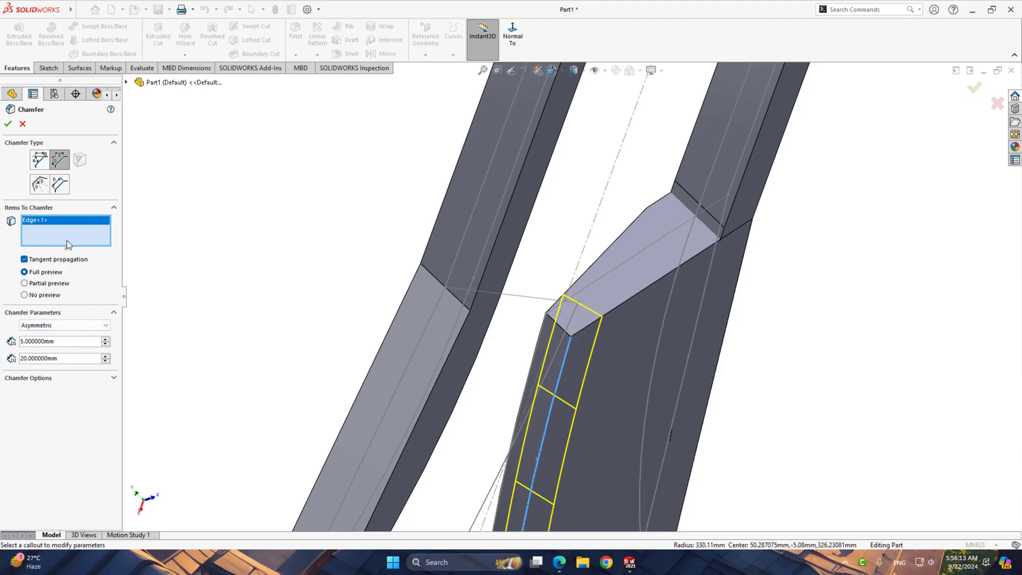
{"action": "left_click", "coordinate": [105, 361]}
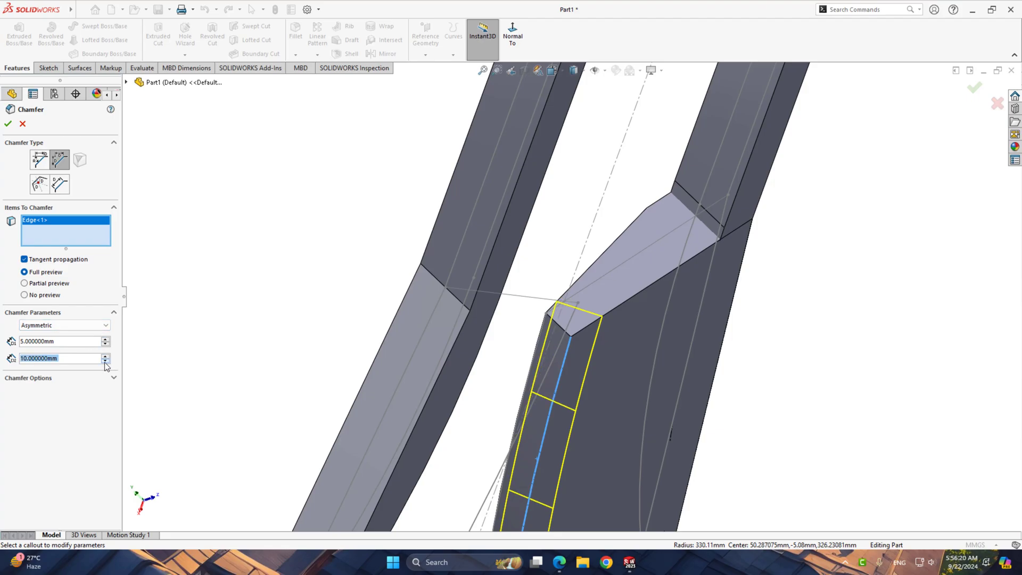
{"action": "scroll", "coordinate": [612, 355], "scroll_direction": "down", "scroll_amount": 3}
{"action": "middle_click_drag", "start_coordinate": [616, 344], "coordinate": [506, 432]}
{"action": "scroll", "coordinate": [551, 299], "scroll_direction": "down", "scroll_amount": 5}
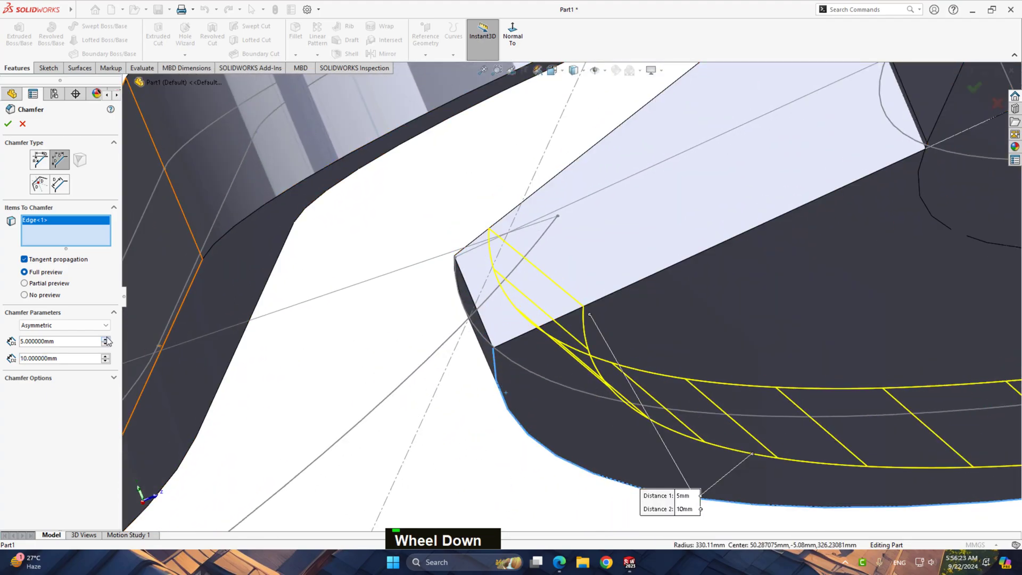
{"action": "left_click", "coordinate": [106, 344]}
{"action": "double_click", "coordinate": [93, 343]}
{"action": "type", "text": "2"}
{"action": "key", "text": "Return"}
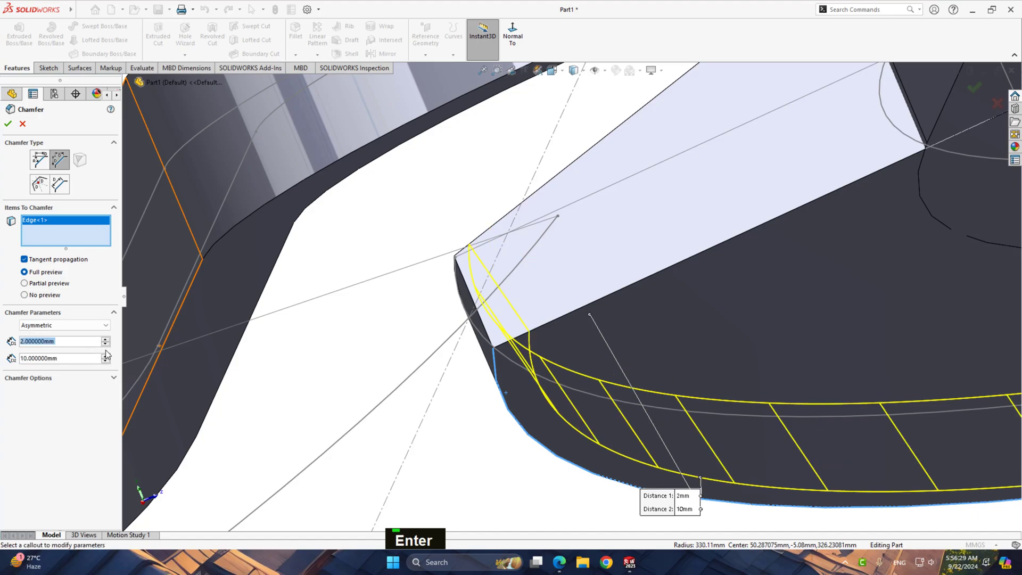
Set Distance 2 to 5 mm and Distance 1 to 20 mm, and complete the second cutting-edge chamfer
{"action": "double_click", "coordinate": [79, 358]}
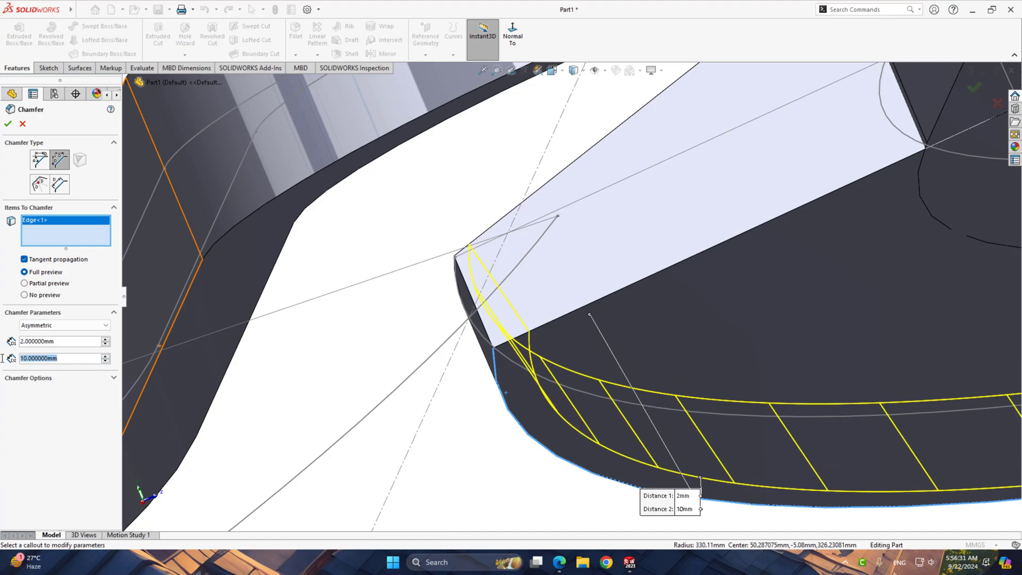
{"action": "type", "text": "5"}
{"action": "key", "text": "Return"}
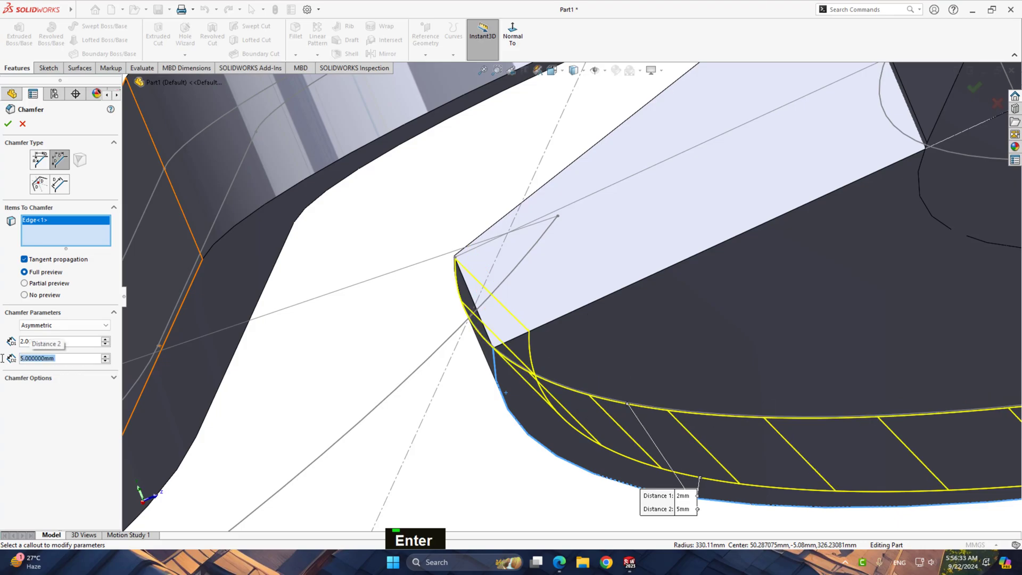
{"action": "double_click", "coordinate": [80, 341]}
{"action": "type", "text": "12"}
{"action": "key", "text": "Return"}
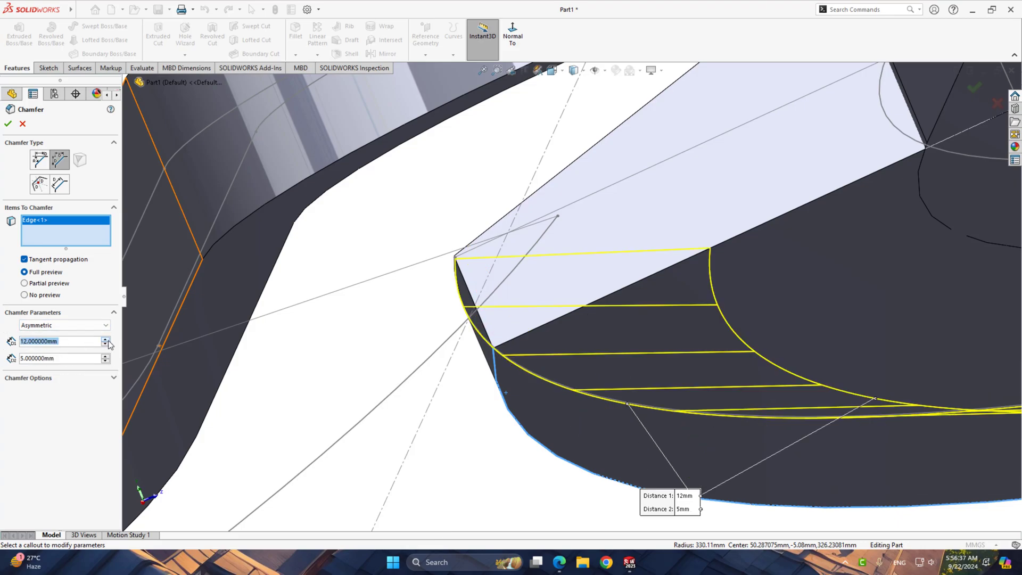
{"action": "left_click", "coordinate": [106, 339]}
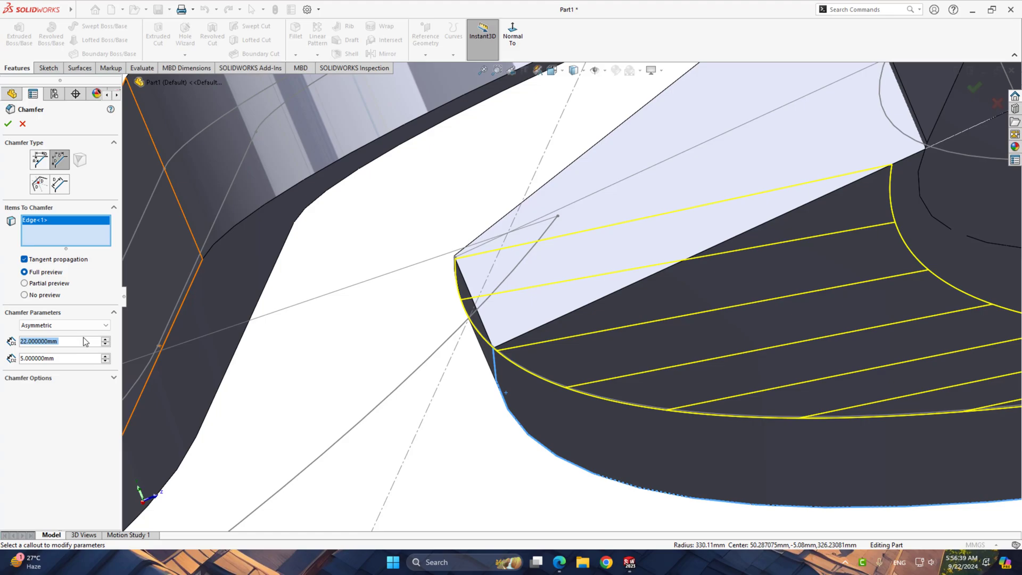
{"action": "type", "text": "20"}
{"action": "key", "text": "Return"}
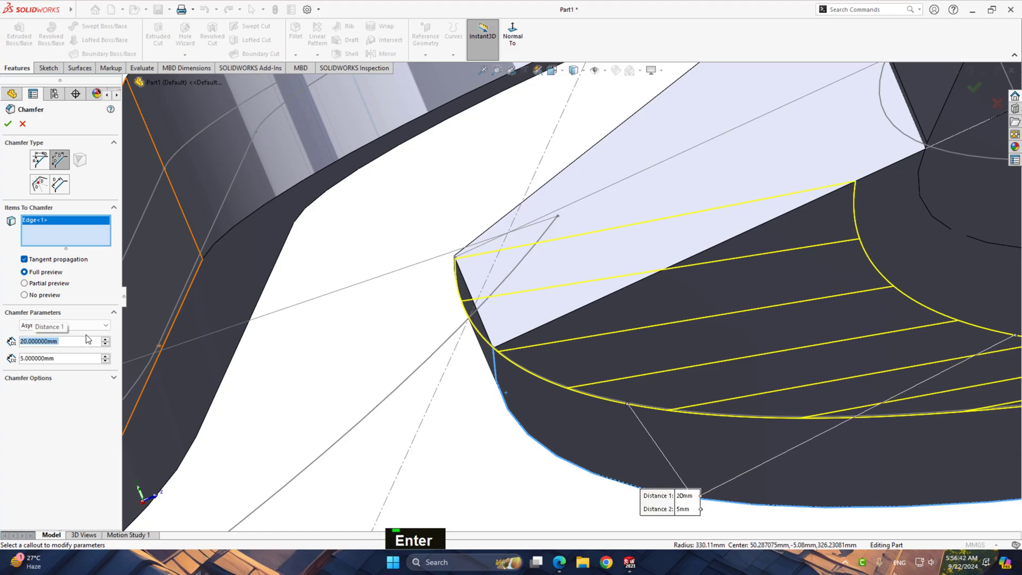
{"action": "left_click", "coordinate": [8, 124]}
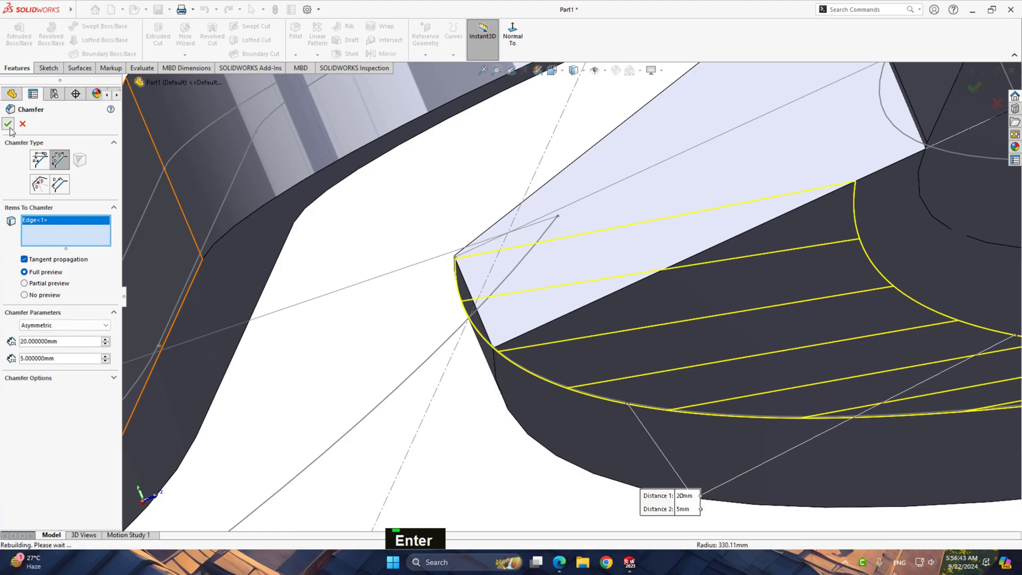
Start a boss extrusion that reuses Sketch3 from Boss-Extrude2 and clear its selected contours
{"action": "scroll", "coordinate": [586, 286], "scroll_direction": "up", "scroll_amount": 3}
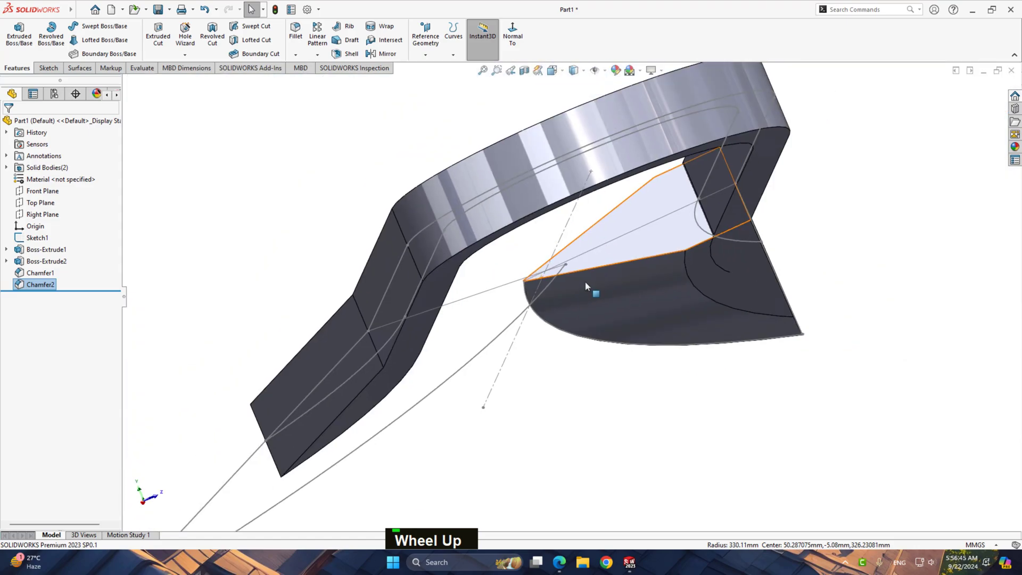
{"action": "middle_click_drag", "start_coordinate": [585, 282], "coordinate": [541, 285]}
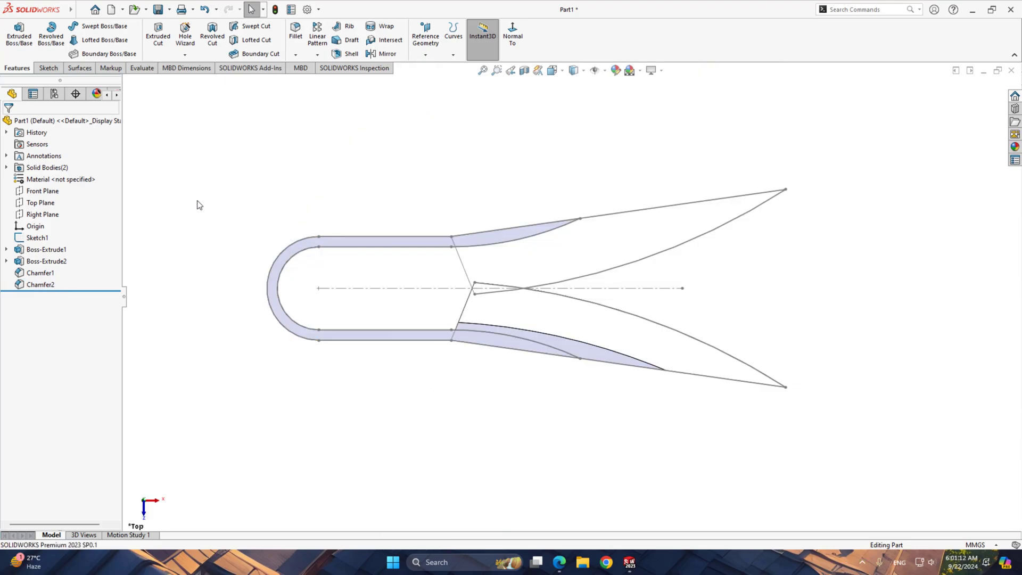
{"action": "left_click", "coordinate": [45, 205]}
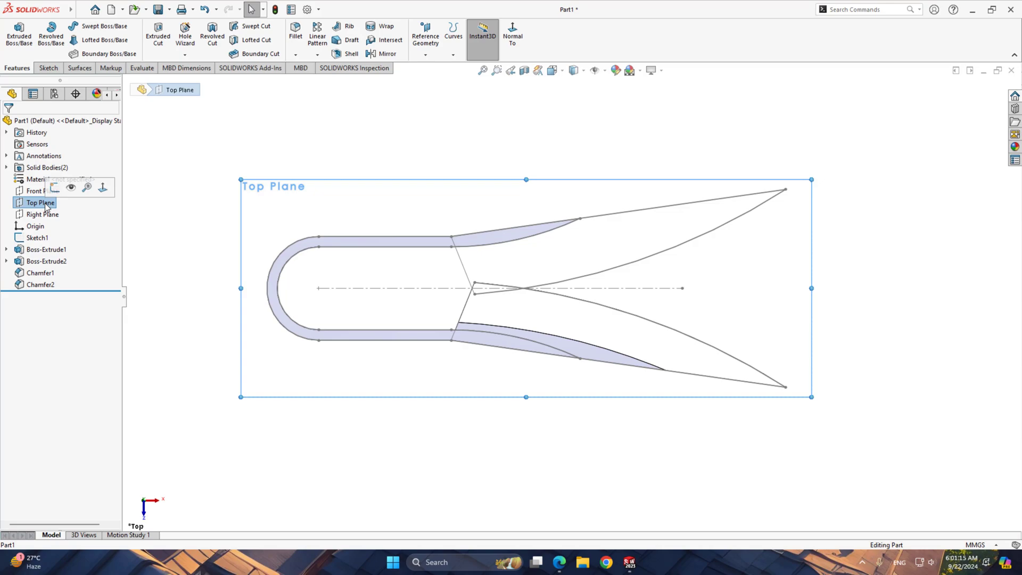
{"action": "left_click", "coordinate": [8, 261]}
{"action": "left_click", "coordinate": [50, 273]}
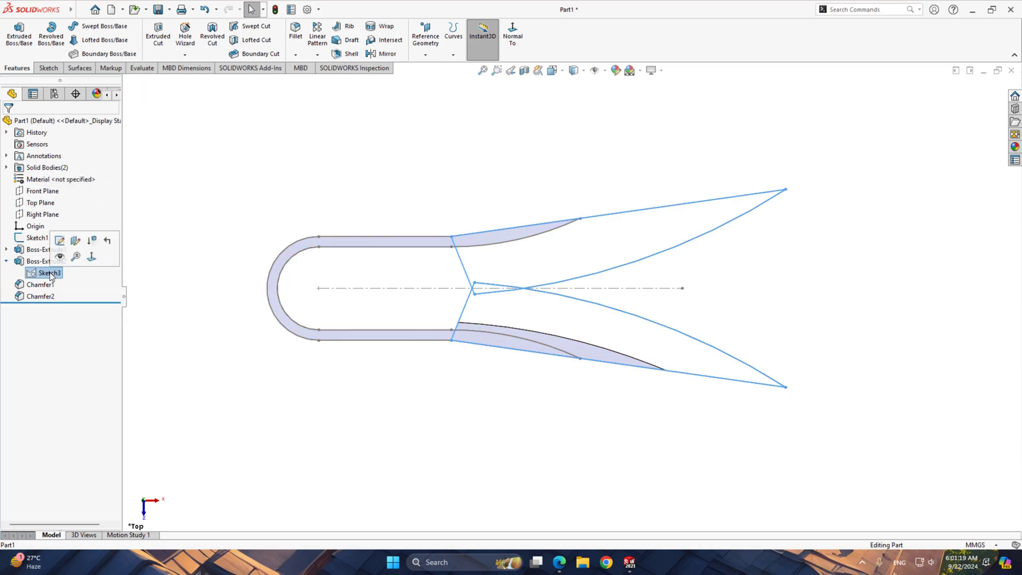
{"action": "left_click", "coordinate": [19, 37]}
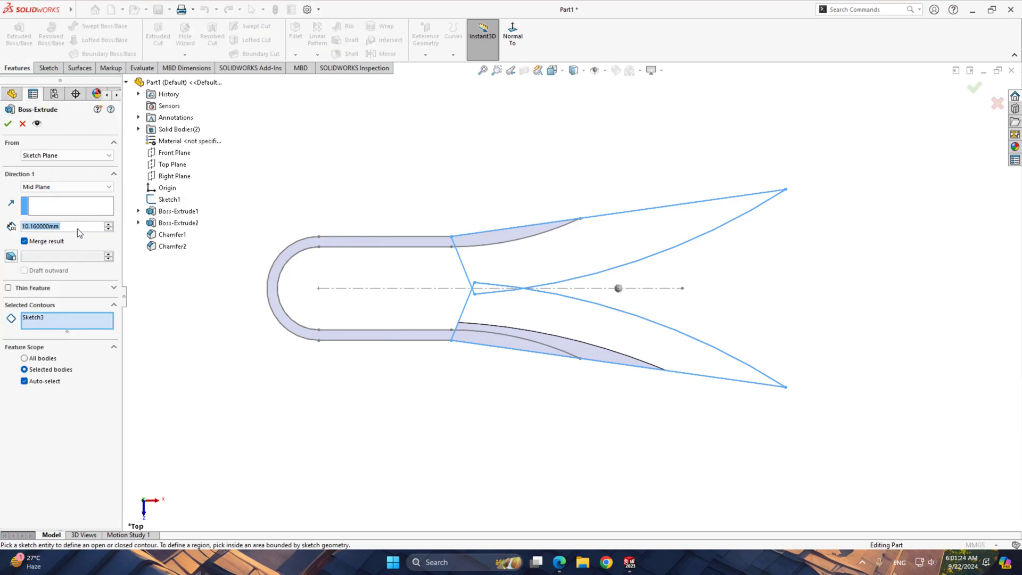
{"action": "right_click", "coordinate": [70, 323]}
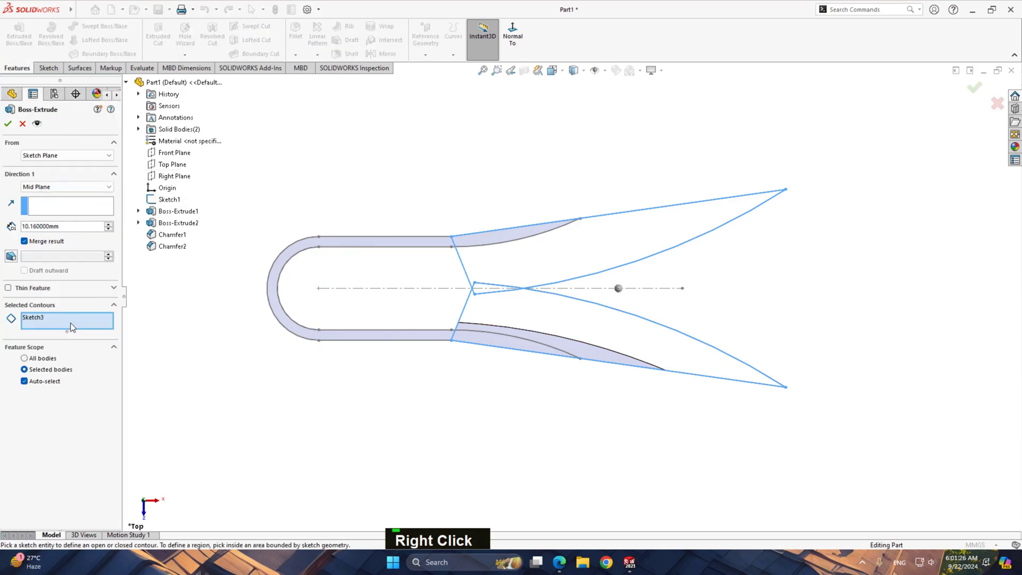
{"action": "left_click", "coordinate": [85, 328]}
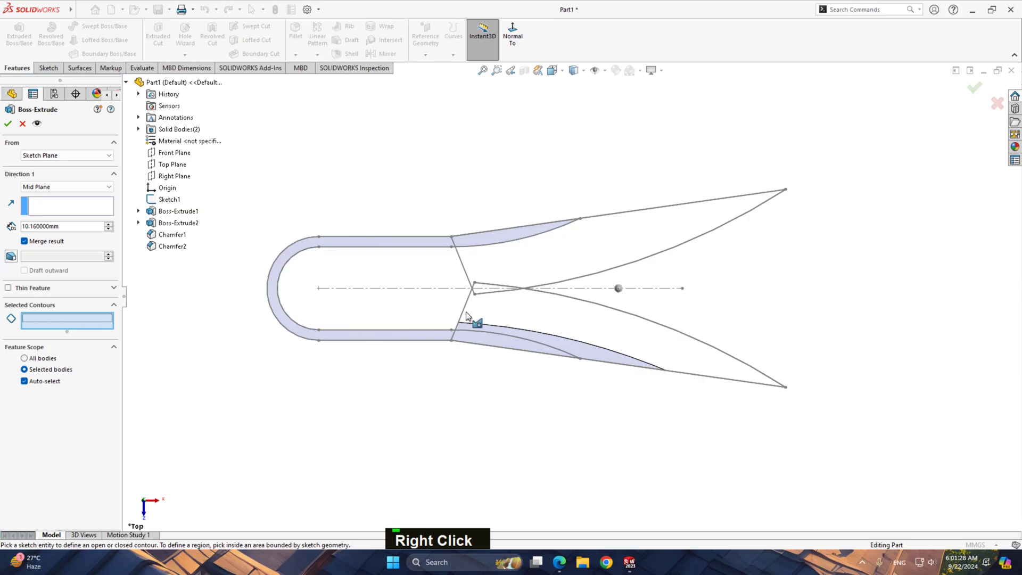
Select the second blade's main region and the small overlap region at the centerline as the extrusion's contours
{"action": "left_click", "coordinate": [581, 262]}
{"action": "scroll", "coordinate": [580, 259], "scroll_direction": "down", "scroll_amount": 5}
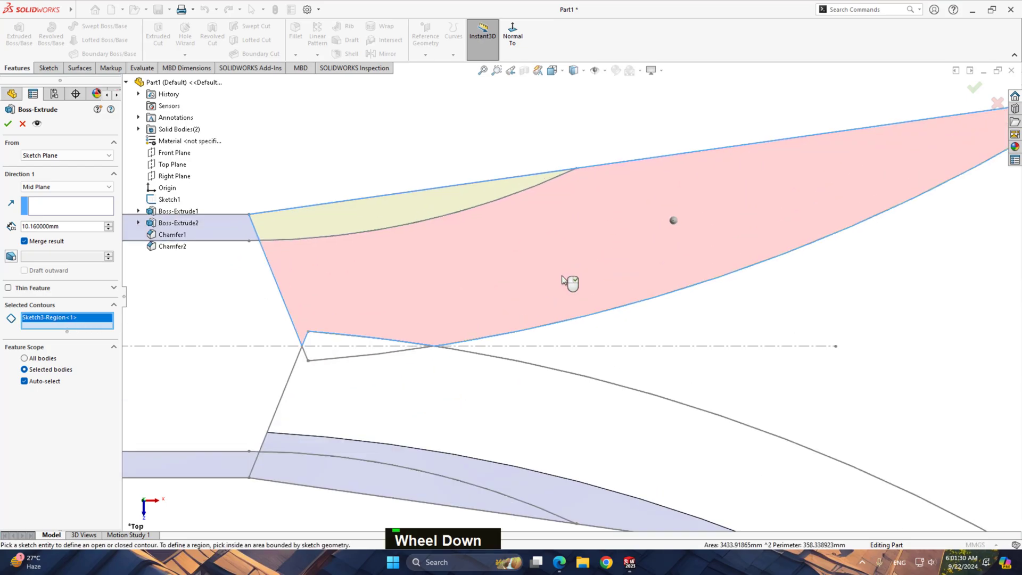
{"action": "left_click", "coordinate": [333, 352]}
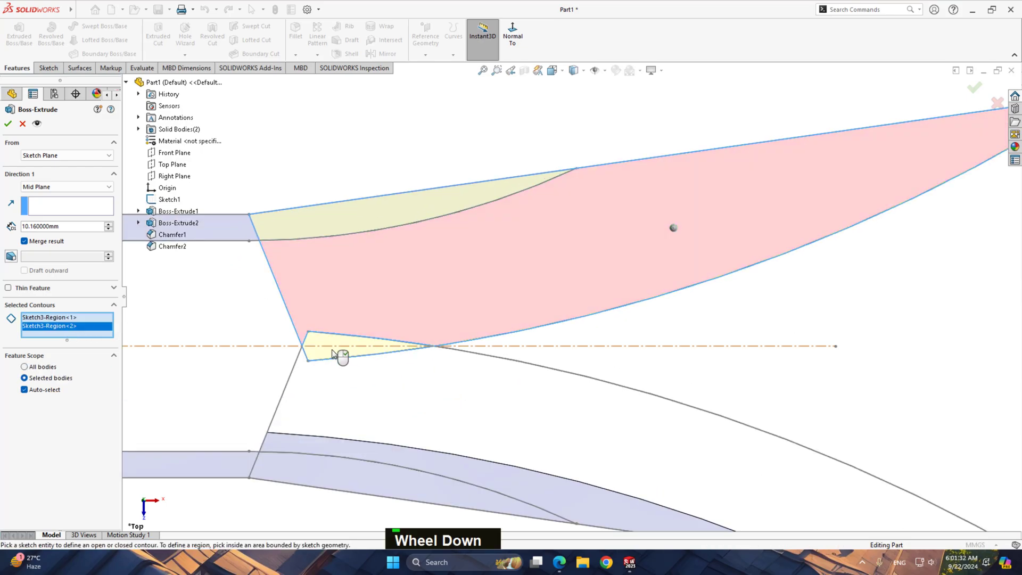
Turn off merging of the result and complete the 10.16 mm mid-plane extrusion of the second blade as a separate body
{"action": "scroll", "coordinate": [104, 246], "scroll_direction": "up", "scroll_amount": 1}
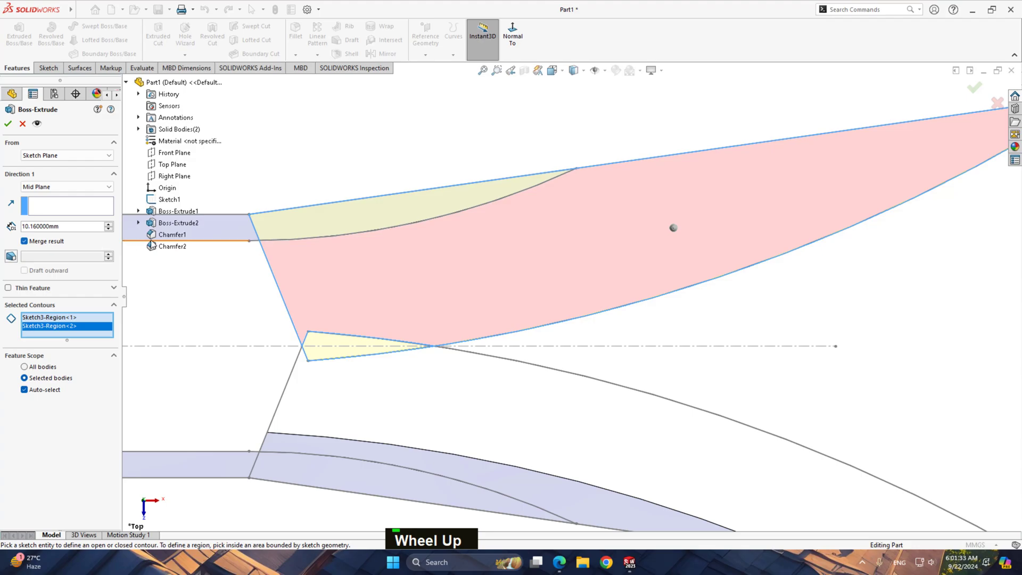
{"action": "scroll", "coordinate": [417, 244], "scroll_direction": "up", "scroll_amount": 2}
{"action": "left_click", "coordinate": [25, 243]}
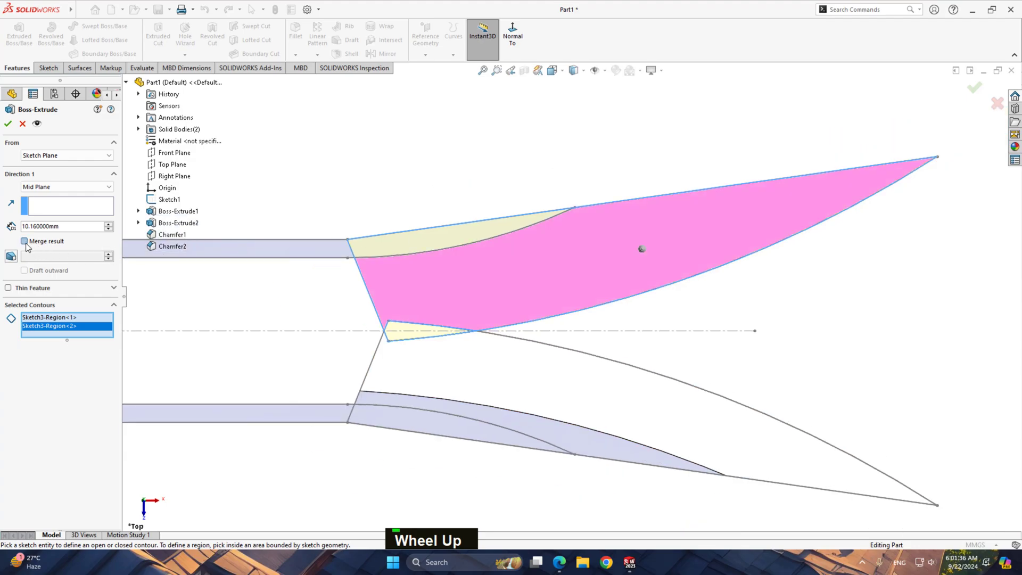
{"action": "left_click", "coordinate": [8, 124]}
Start an asymmetric distance-distance chamfer with Distance 1 at 5 mm and Distance 2 at 20 mm
{"action": "middle_click_drag", "start_coordinate": [480, 298], "coordinate": [468, 197]}
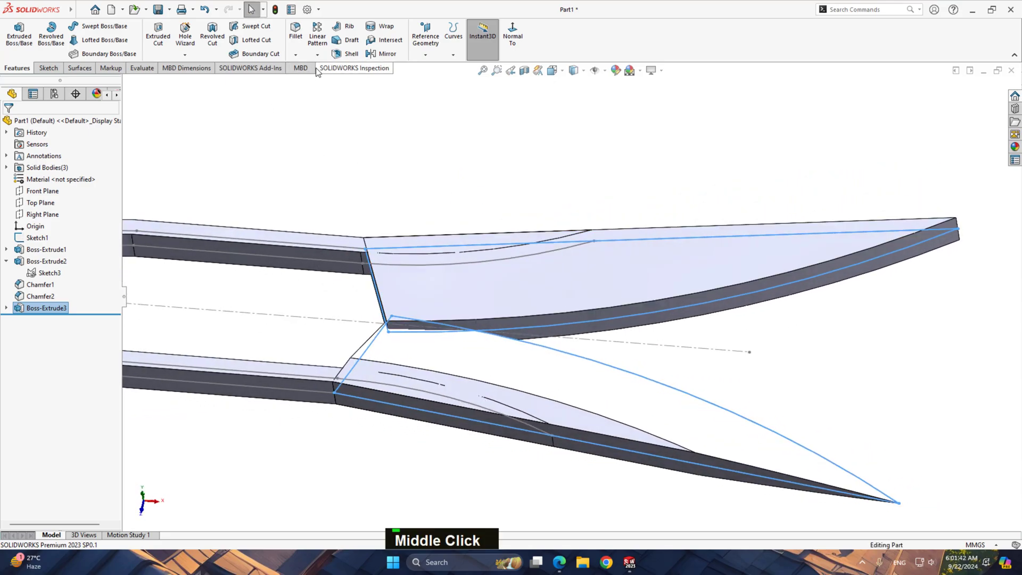
{"action": "left_click", "coordinate": [296, 55]}
{"action": "left_click", "coordinate": [317, 81]}
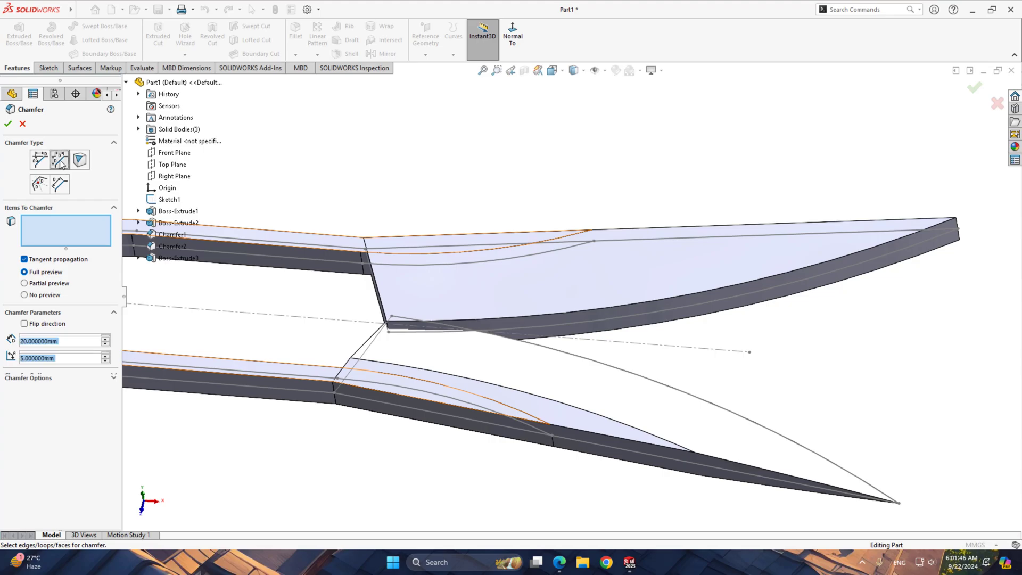
{"action": "left_click", "coordinate": [60, 160]}
{"action": "left_click_drag", "start_coordinate": [77, 340], "coordinate": [20, 341]}
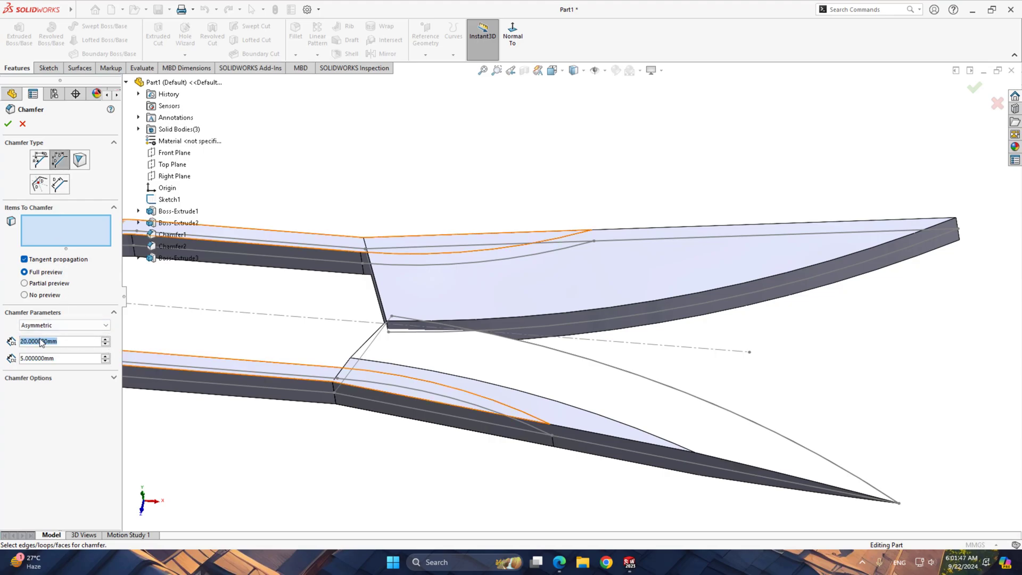
{"action": "type", "text": "5"}
{"action": "key", "text": "Return"}
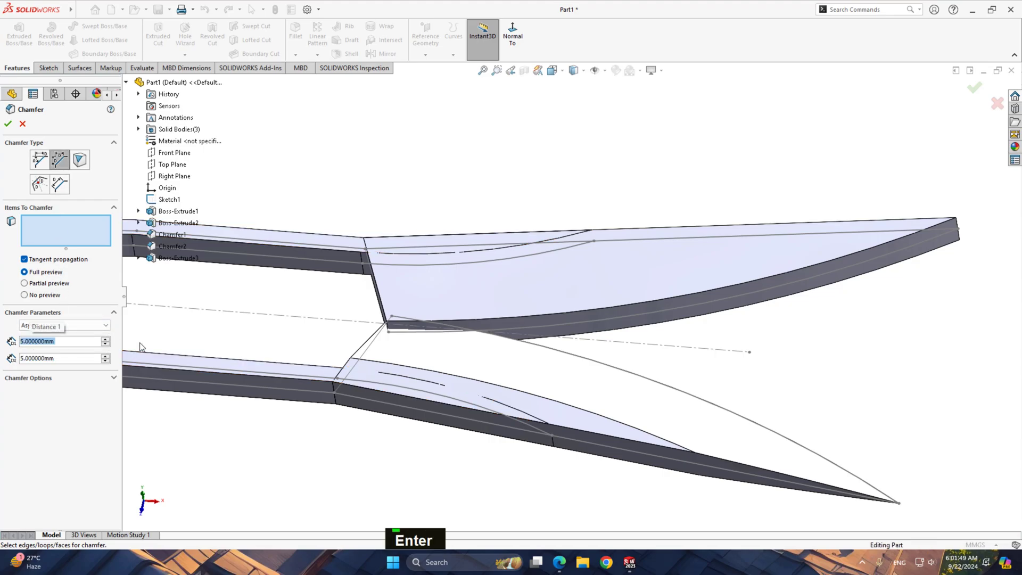
{"action": "left_click_drag", "start_coordinate": [72, 358], "coordinate": [1, 359]}
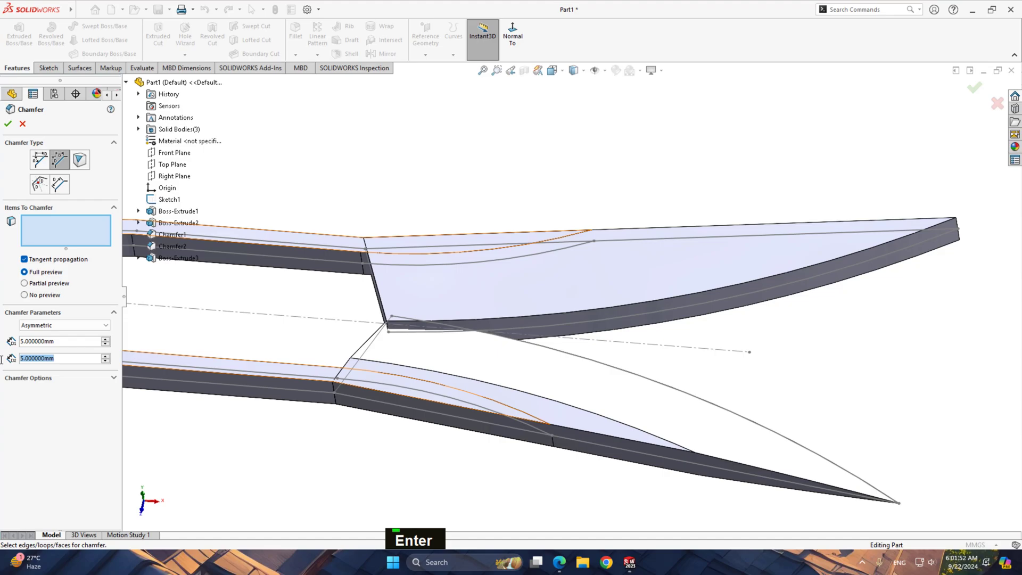
{"action": "type", "text": "20"}
{"action": "key", "text": "Return"}
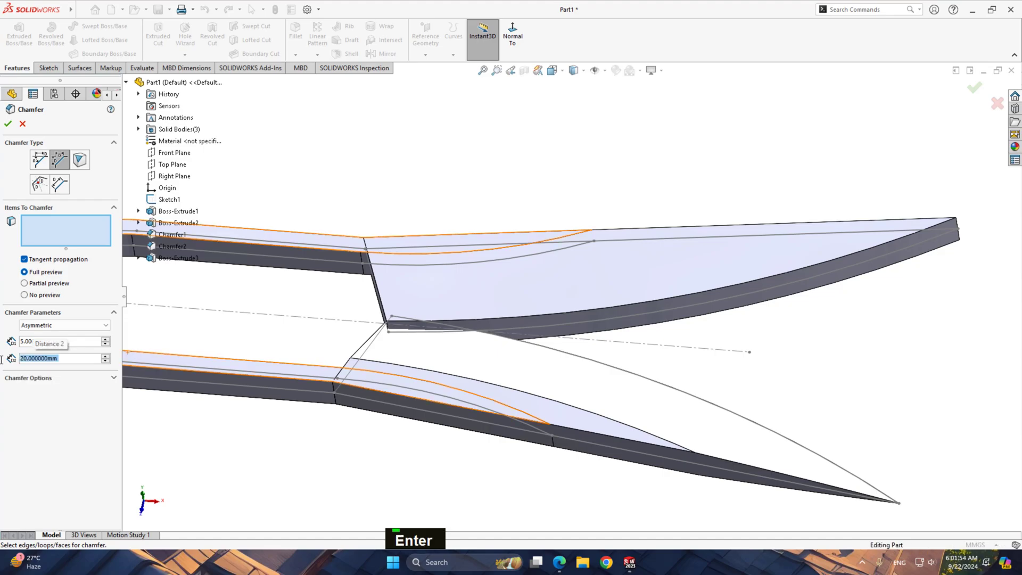
Apply the chamfer to both curved cutting edges of the newly extruded blade
{"action": "left_click", "coordinate": [551, 315]}
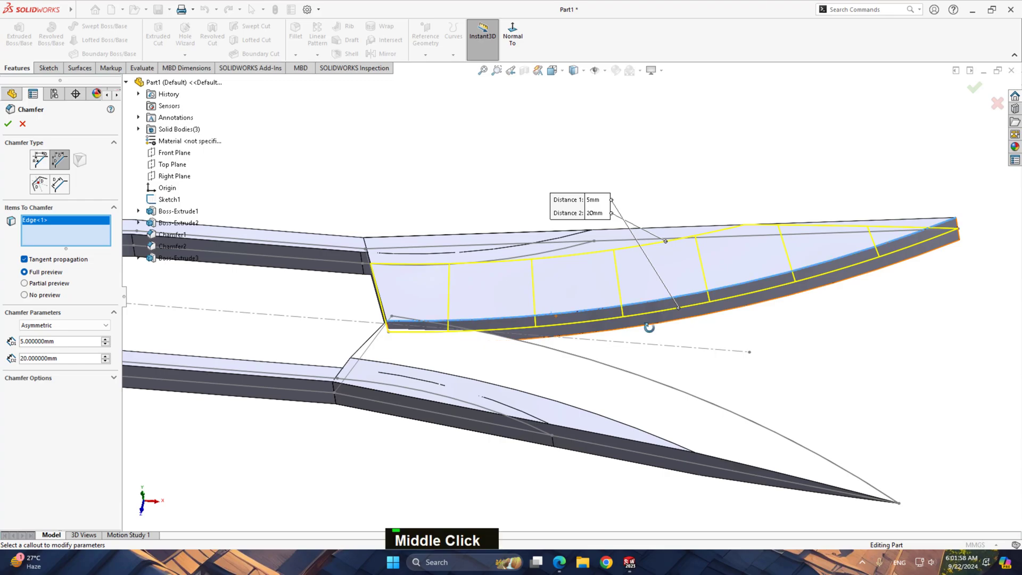
{"action": "middle_click_drag", "start_coordinate": [647, 326], "coordinate": [601, 292]}
{"action": "left_click", "coordinate": [625, 312]}
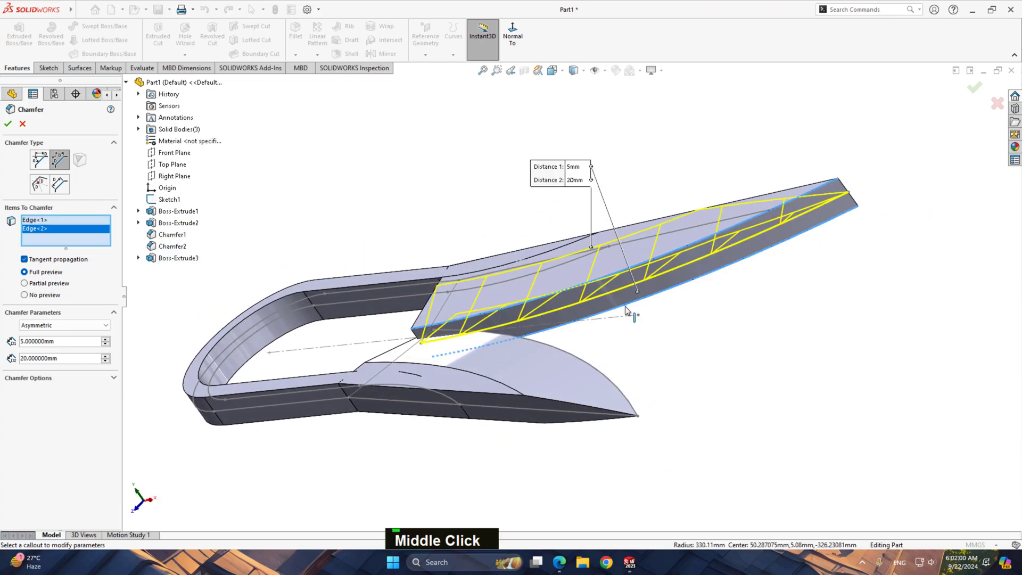
{"action": "left_click", "coordinate": [8, 125]}
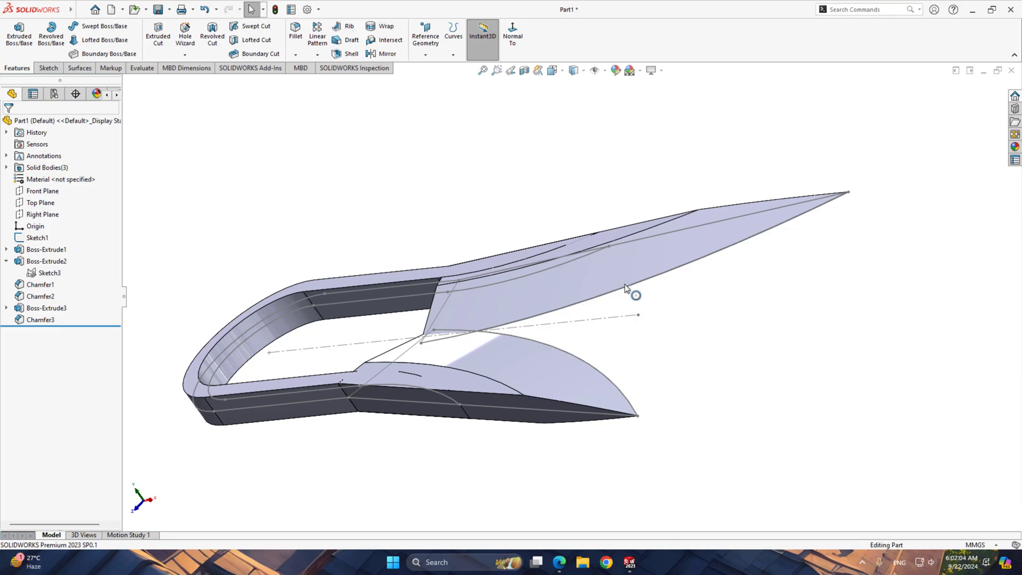
Hide the sketch lines and centerline still displayed over the finished handle and blades
{"action": "middle_click_drag", "start_coordinate": [625, 288], "coordinate": [651, 309]}
{"action": "scroll", "coordinate": [598, 249], "scroll_direction": "up", "scroll_amount": 5}
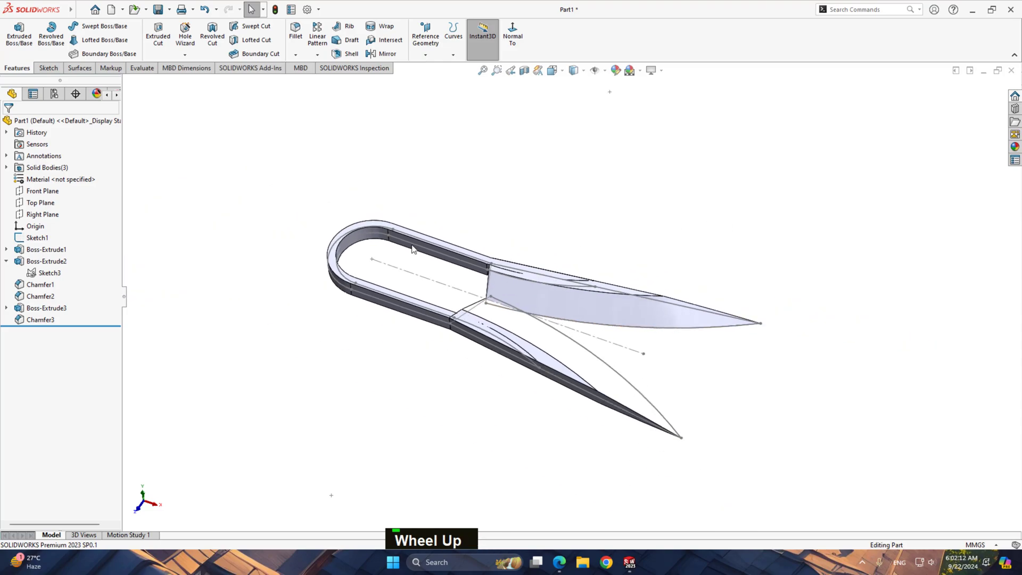
{"action": "left_click", "coordinate": [49, 273]}
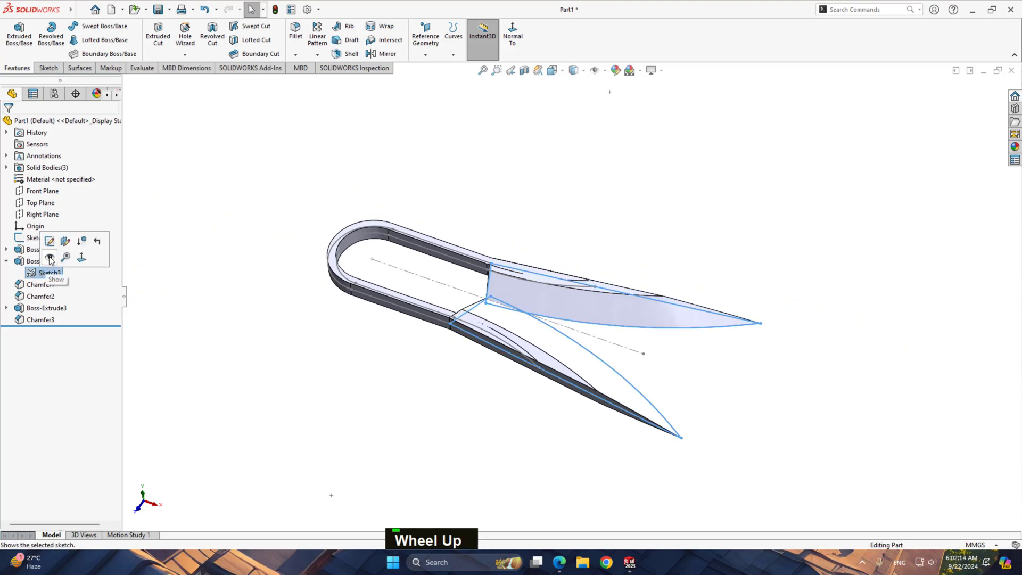
{"action": "left_click", "coordinate": [230, 290]}
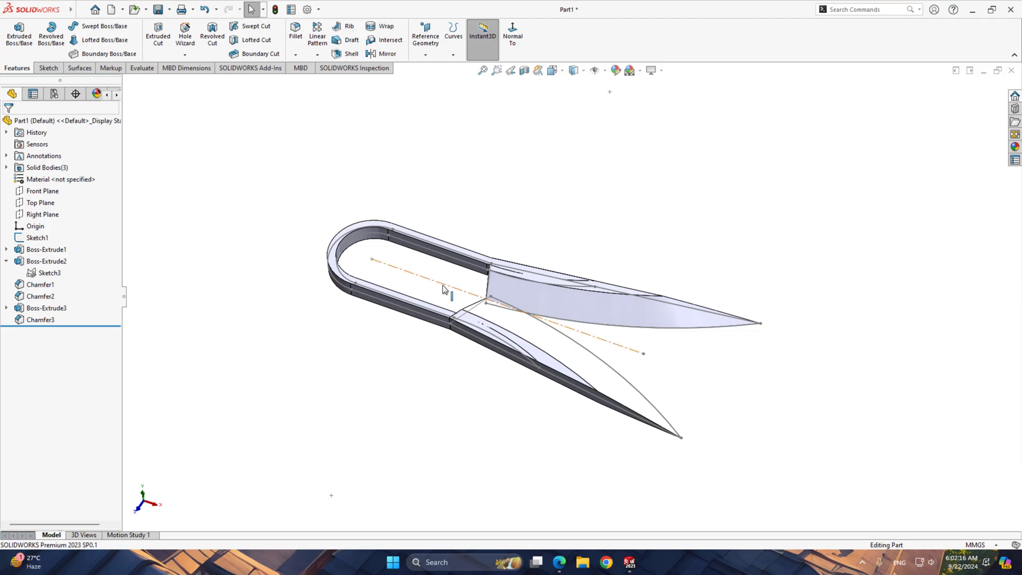
{"action": "left_click", "coordinate": [457, 260]}
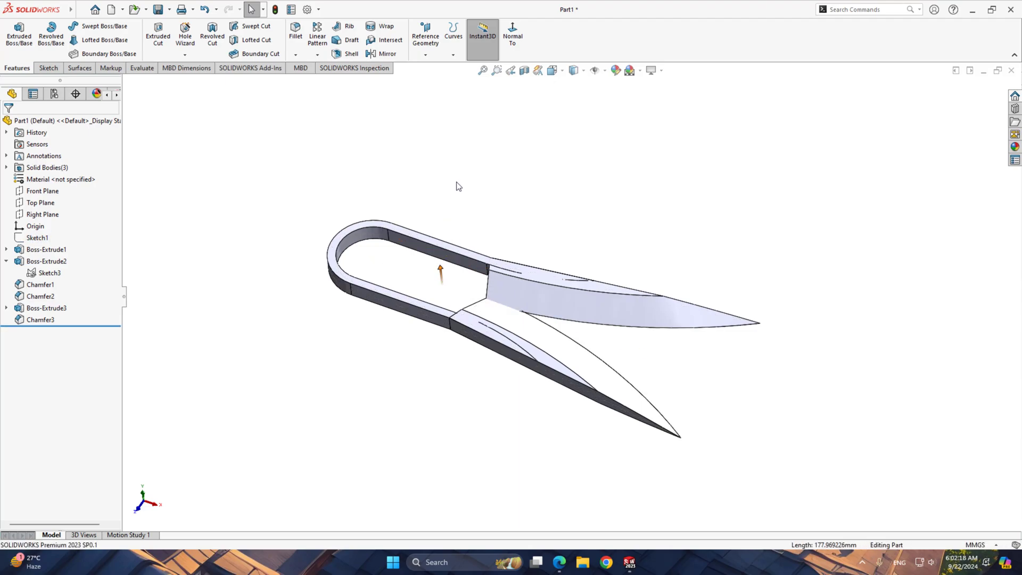
Assign 1060 Alloy as the part's material
{"action": "middle_click_drag", "start_coordinate": [456, 168], "coordinate": [449, 311]}
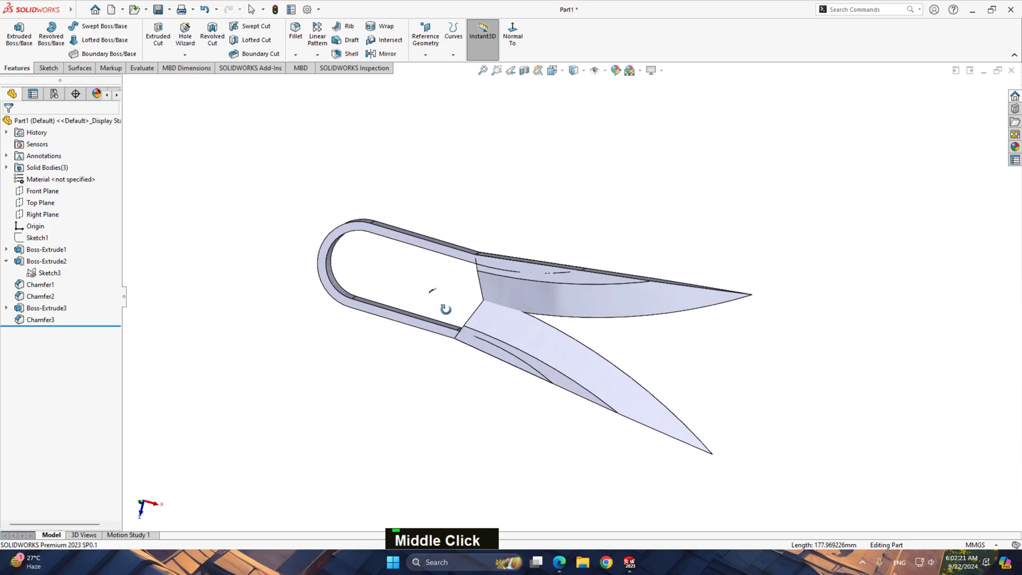
{"action": "middle_click_drag", "start_coordinate": [745, 347], "coordinate": [626, 318], "text": "ctrl"}
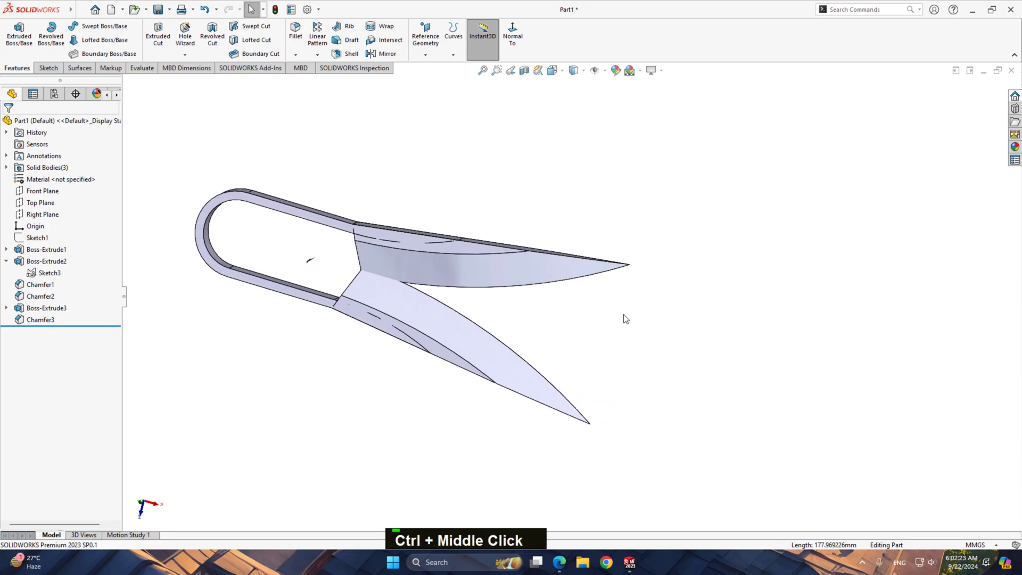
{"action": "right_click", "coordinate": [53, 180]}
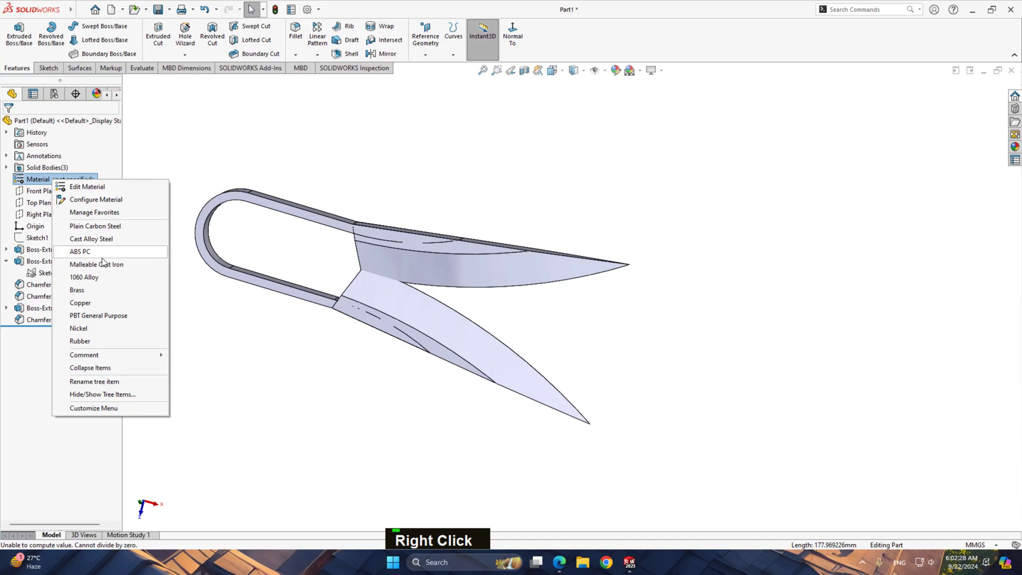
{"action": "left_click", "coordinate": [96, 276]}
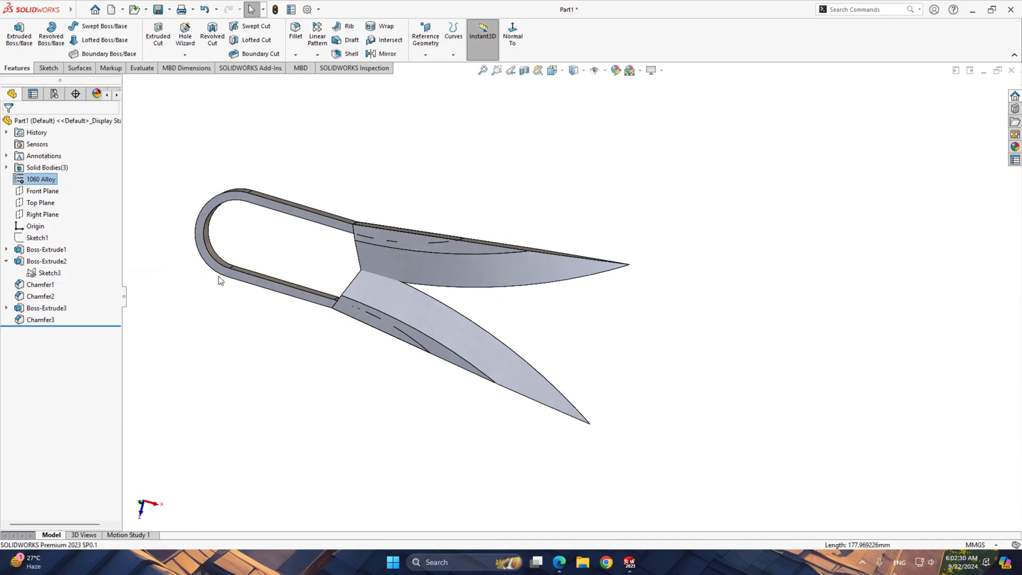
{"action": "middle_click", "coordinate": [550, 309]}
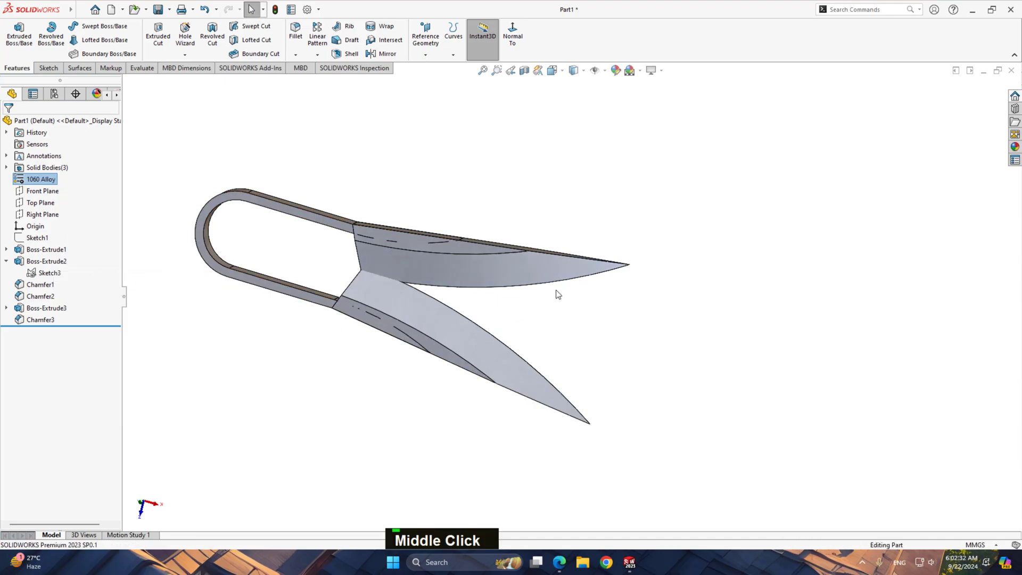
{"action": "scroll", "coordinate": [554, 294], "scroll_direction": "down", "scroll_amount": 2}
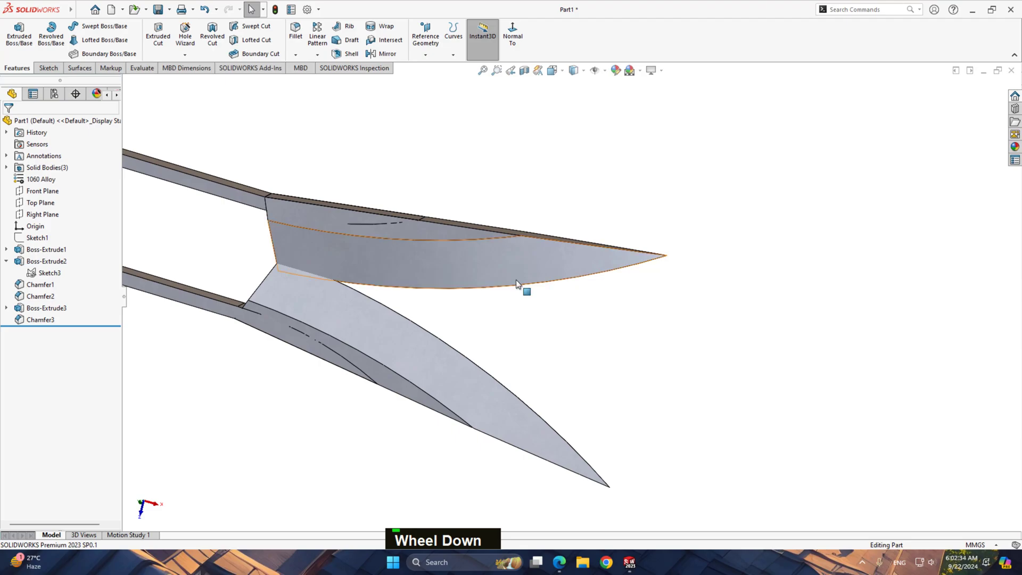